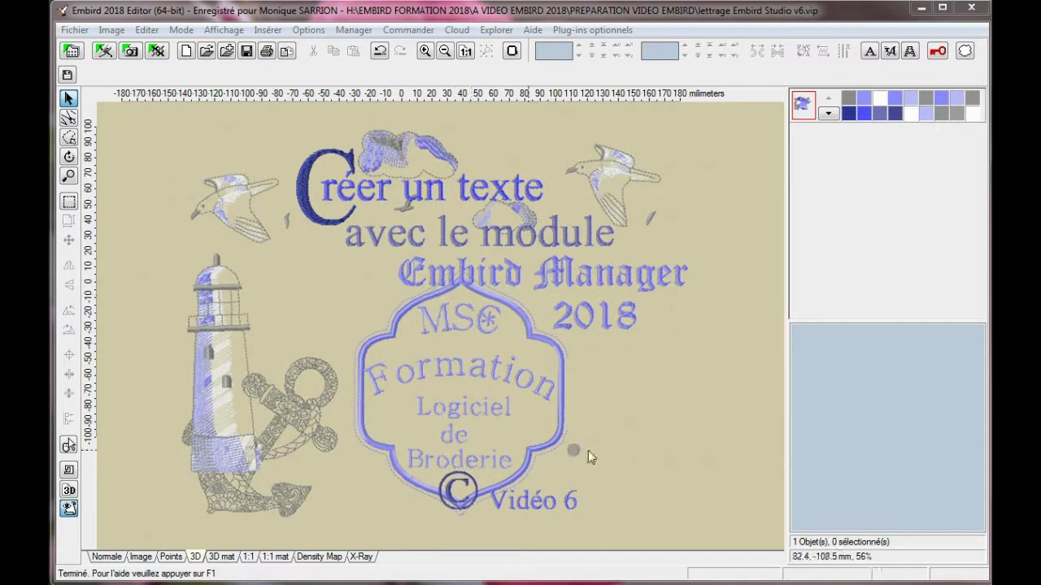
Step: Start a new Font Engine text reading "Bonjour" in the Meiryo UI font
{"action": "left_click", "coordinate": [891, 52]}
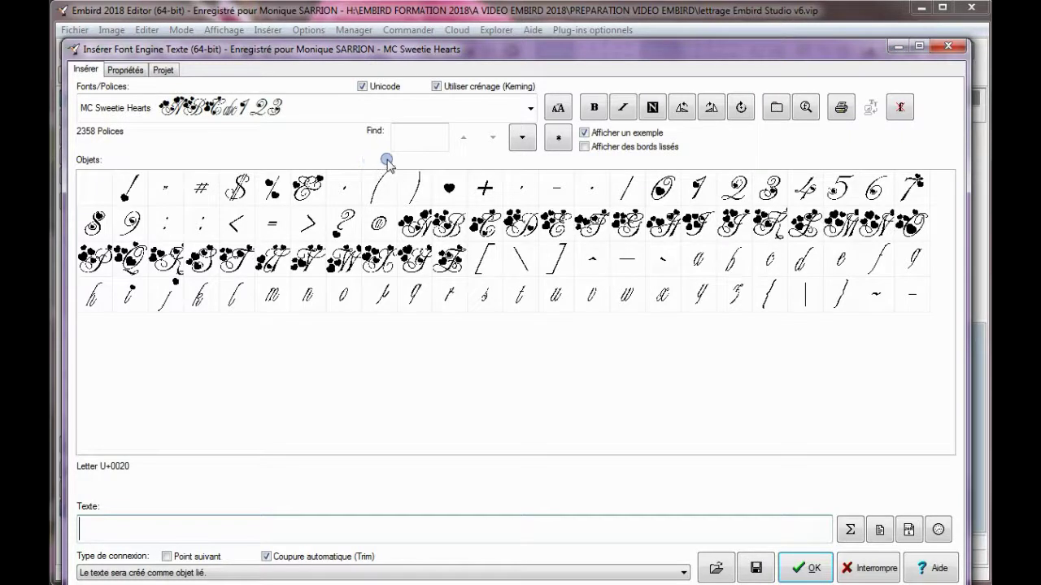
{"action": "left_click", "coordinate": [530, 109]}
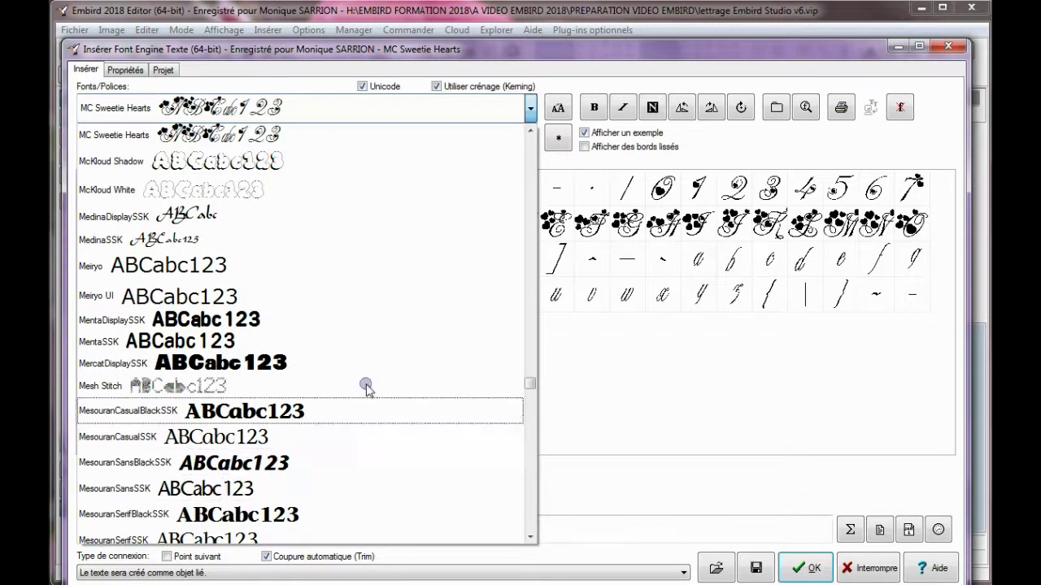
{"action": "left_click_drag", "start_coordinate": [528, 385], "coordinate": [530, 249]}
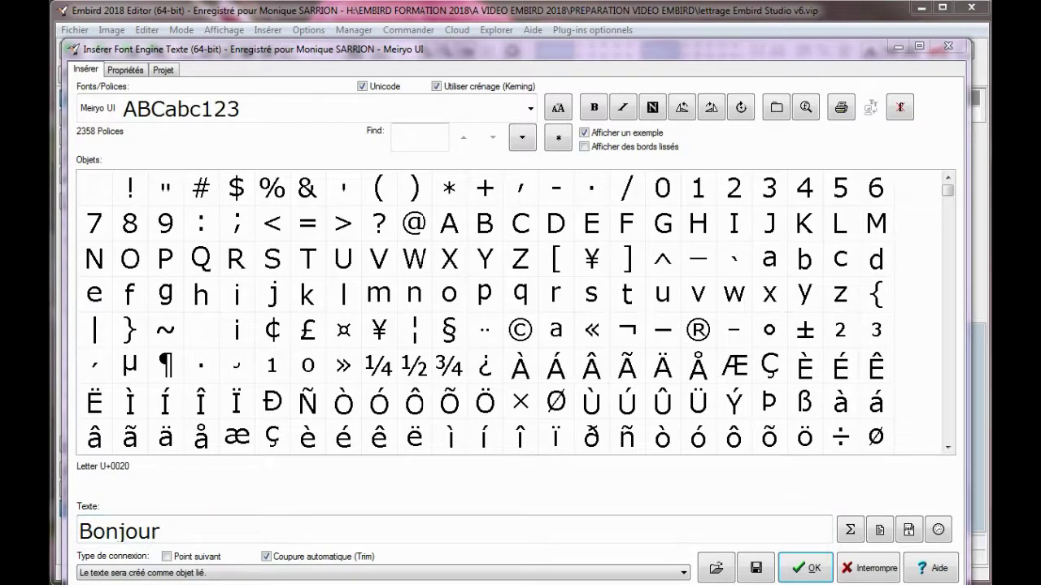
Step: Shift the "Bonjour" text along its reference line to a starting point of 26.00 in the layout preview
{"action": "left_click", "coordinate": [163, 70]}
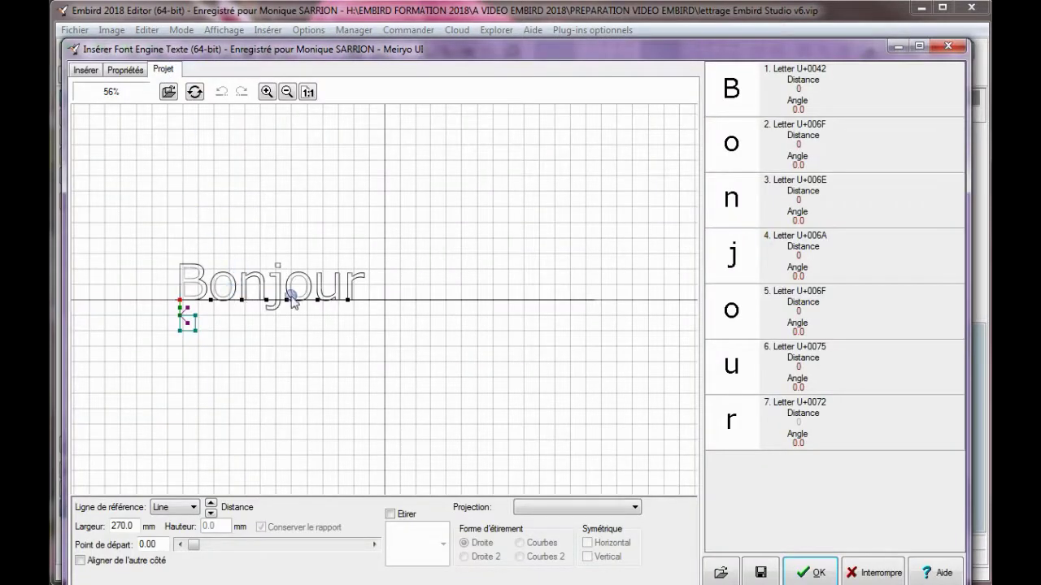
{"action": "left_click", "coordinate": [294, 488]}
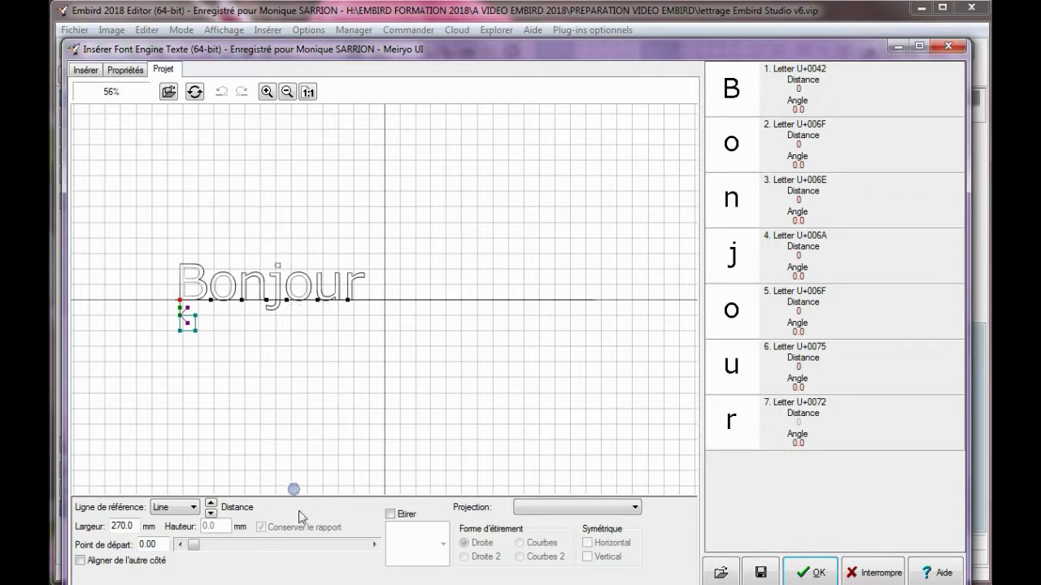
{"action": "left_click", "coordinate": [374, 545]}
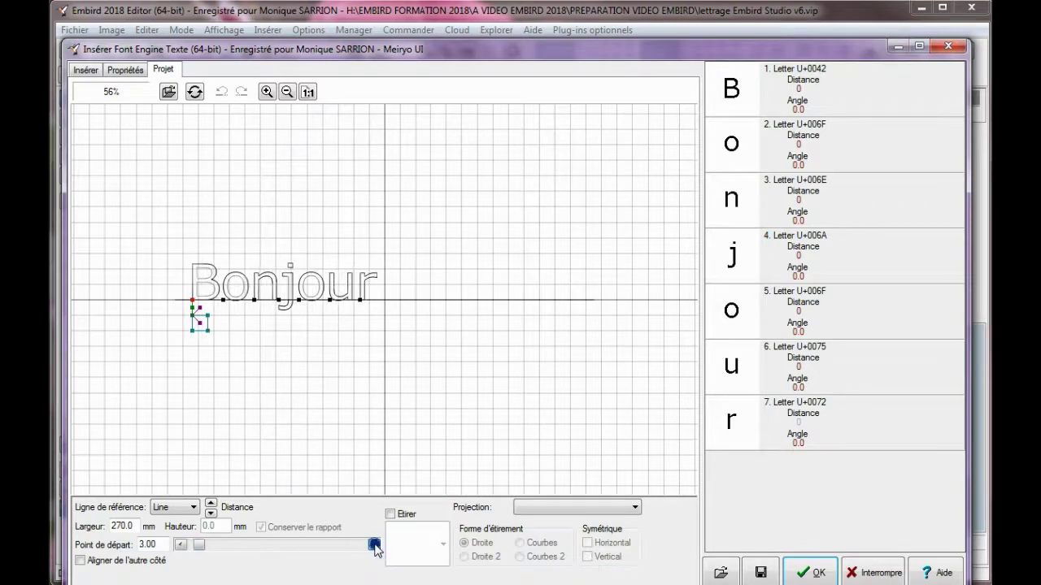
{"action": "left_click", "coordinate": [375, 550]}
{"action": "left_click", "coordinate": [375, 551]}
{"action": "left_click", "coordinate": [375, 551]}
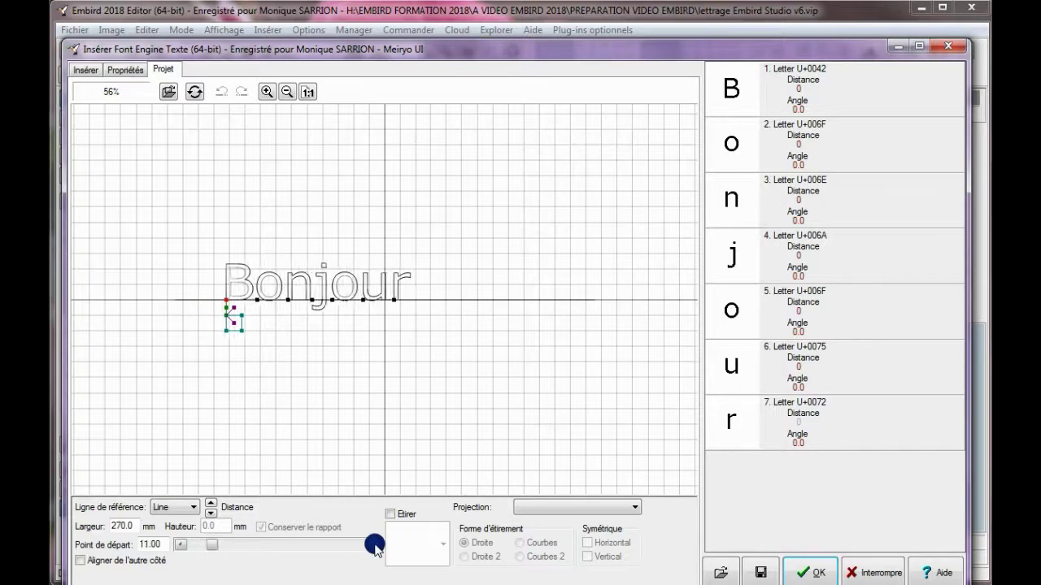
{"action": "left_click", "coordinate": [375, 550]}
{"action": "left_click", "coordinate": [374, 550]}
{"action": "left_click", "coordinate": [375, 550]}
{"action": "left_click", "coordinate": [375, 550]}
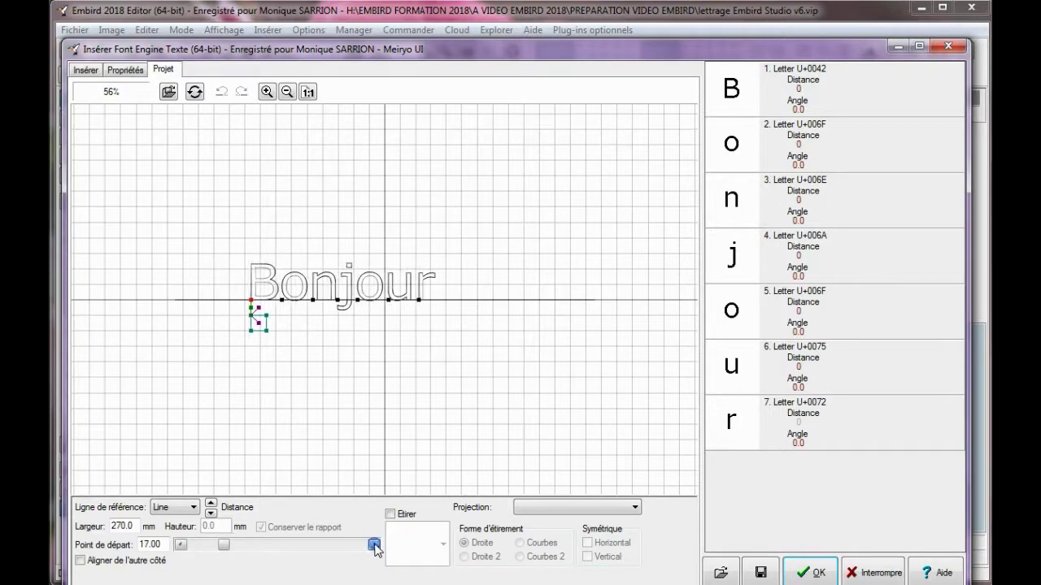
{"action": "left_click", "coordinate": [374, 551]}
{"action": "left_click", "coordinate": [375, 551]}
{"action": "left_click", "coordinate": [375, 551]}
{"action": "left_click", "coordinate": [374, 551]}
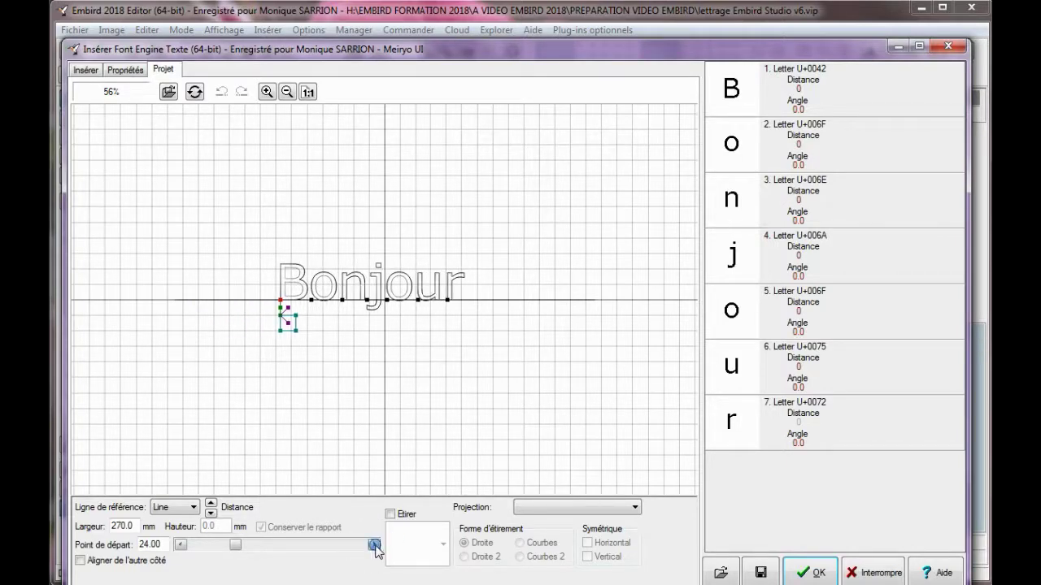
{"action": "left_click", "coordinate": [376, 551]}
{"action": "left_click", "coordinate": [375, 550]}
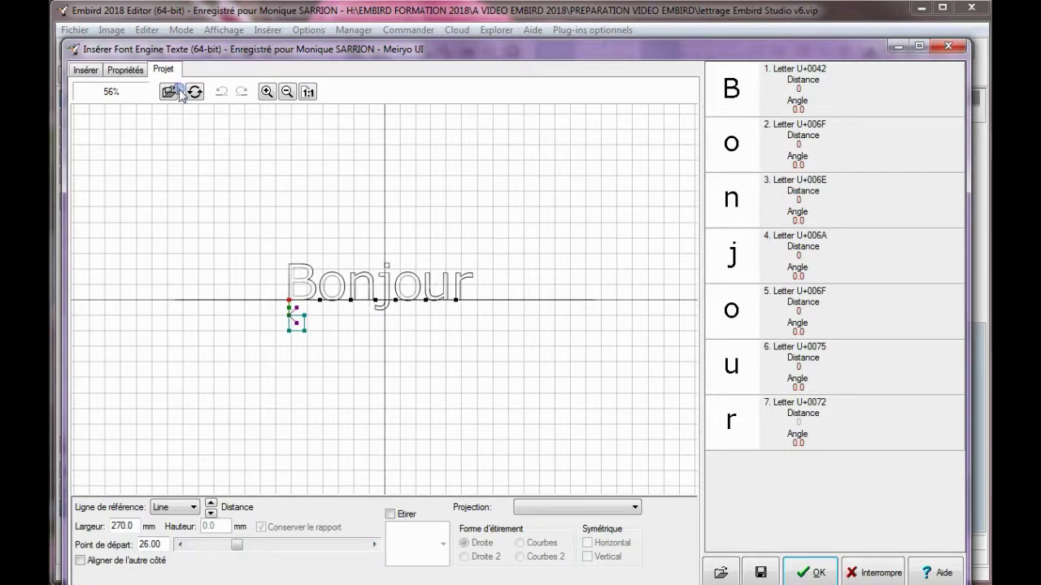
Step: Reduce the text's size to 22 % with the proportions kept
{"action": "left_click", "coordinate": [119, 71]}
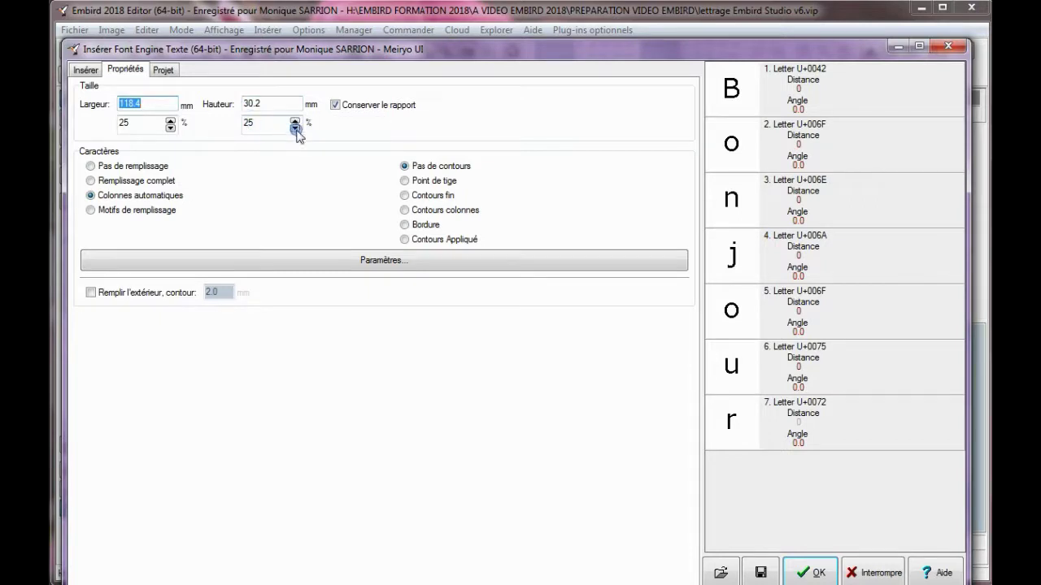
{"action": "left_click", "coordinate": [294, 126]}
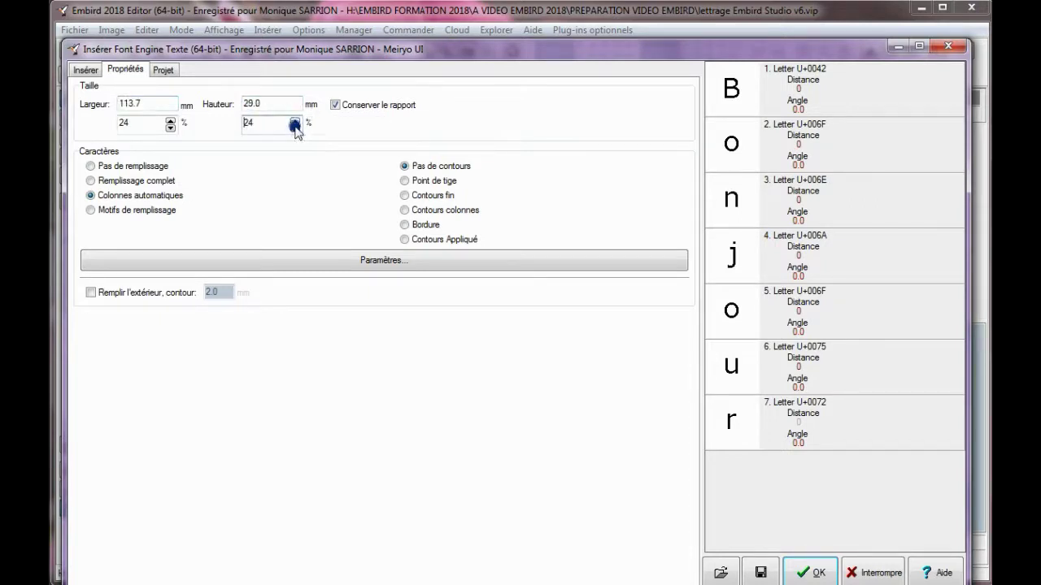
{"action": "left_click", "coordinate": [295, 127]}
{"action": "left_click", "coordinate": [294, 127]}
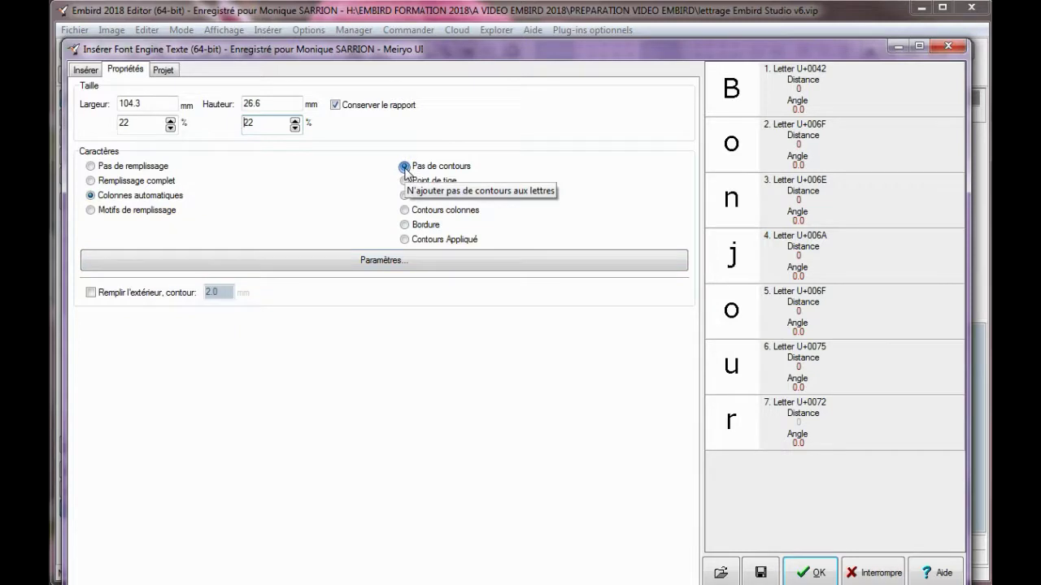
Step: Insert the "Bonjour" lettering into the design and move it over the right edge of the frame, to about 124, -71 mm
{"action": "left_click", "coordinate": [817, 575]}
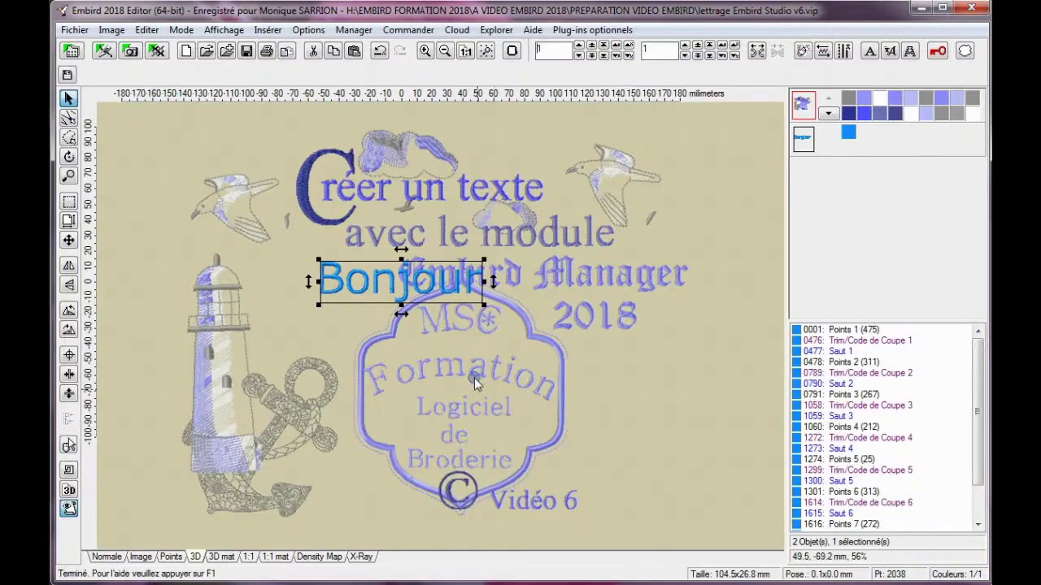
{"action": "left_click_drag", "start_coordinate": [379, 274], "coordinate": [571, 384]}
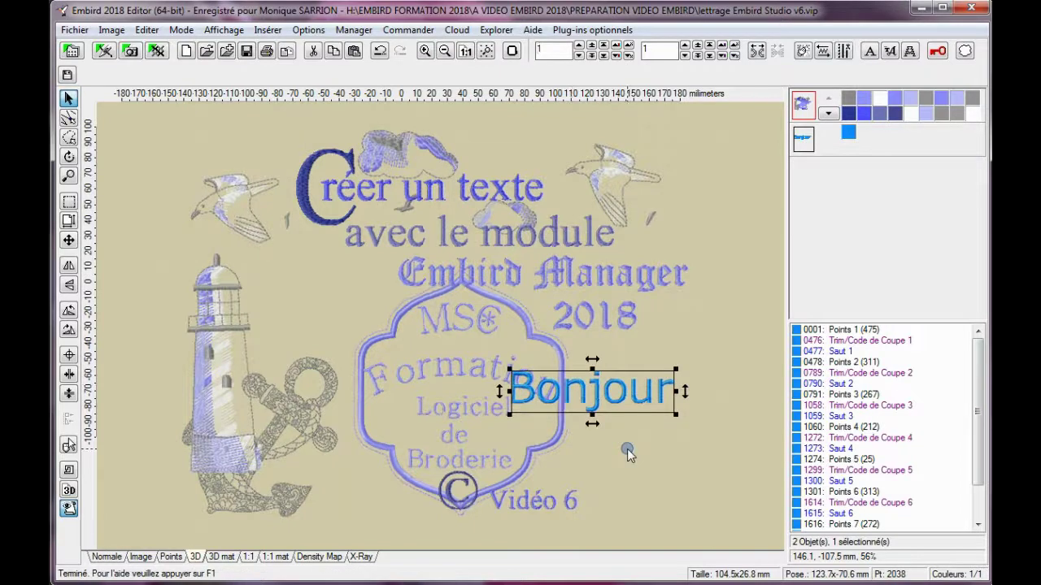
Step: Start a second "Bonjour" text in Meiryo UI and stretch its initial B taller and wider than the other letters
{"action": "left_click", "coordinate": [889, 52]}
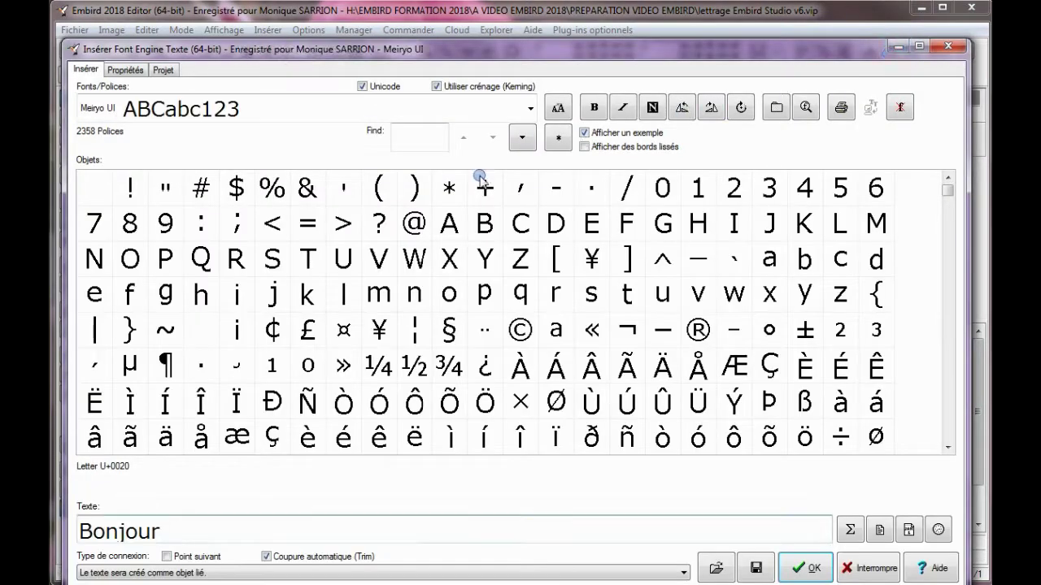
{"action": "left_click", "coordinate": [162, 70]}
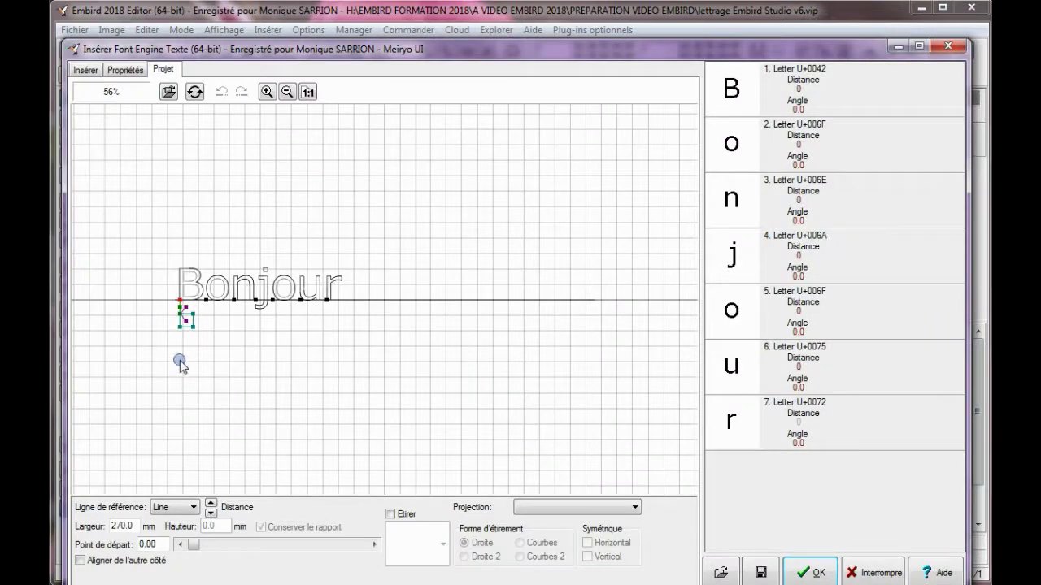
{"action": "left_click", "coordinate": [178, 329]}
{"action": "left_click_drag", "start_coordinate": [176, 333], "coordinate": [170, 348]}
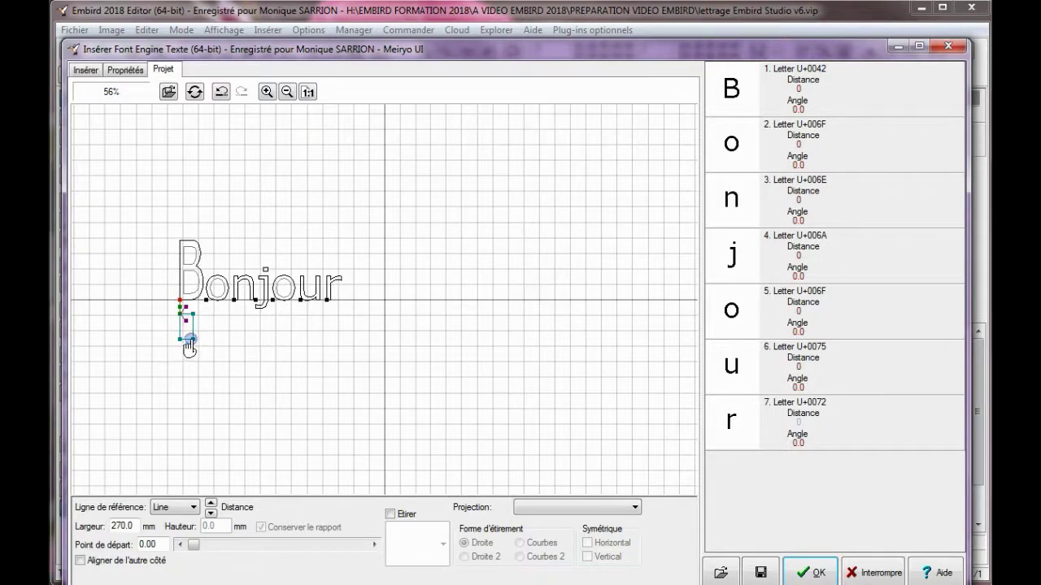
{"action": "left_click_drag", "start_coordinate": [192, 339], "coordinate": [210, 343]}
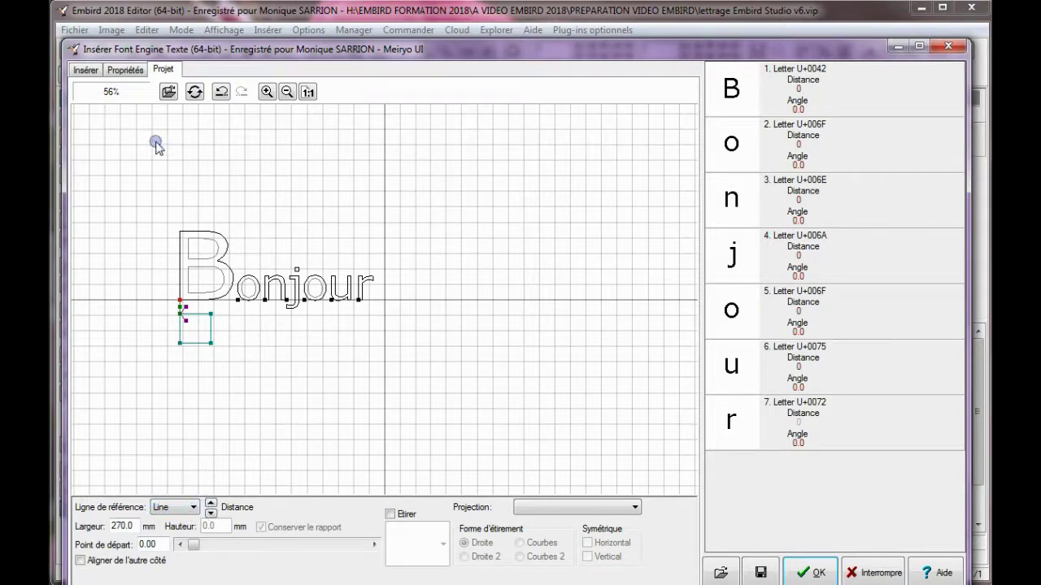
Step: Give the letters a complete fill with the Fill 5 pattern and turn off the Zigzag 1 underlay
{"action": "left_click", "coordinate": [126, 72]}
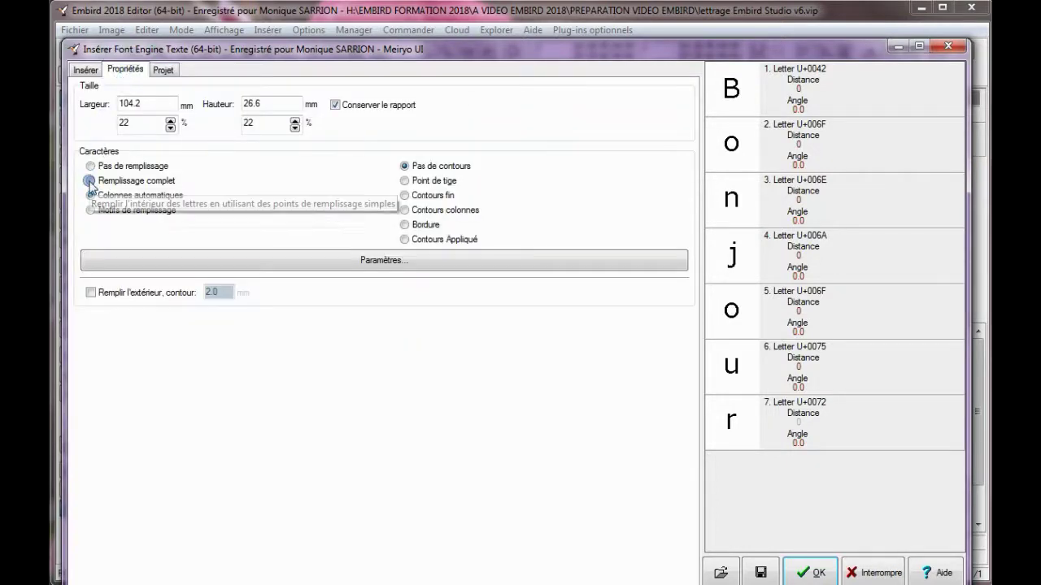
{"action": "left_click", "coordinate": [89, 182]}
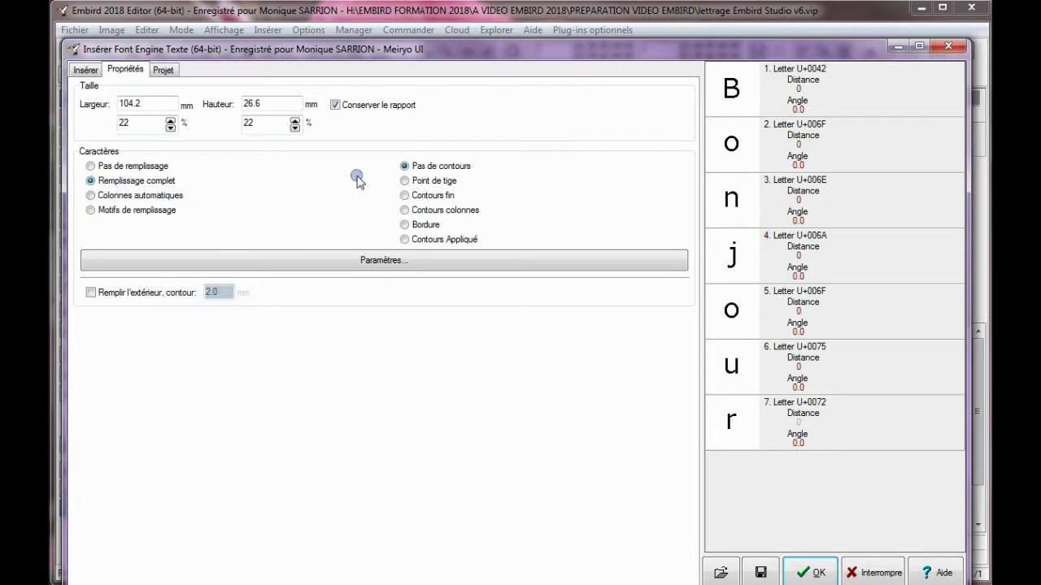
{"action": "left_click", "coordinate": [382, 263]}
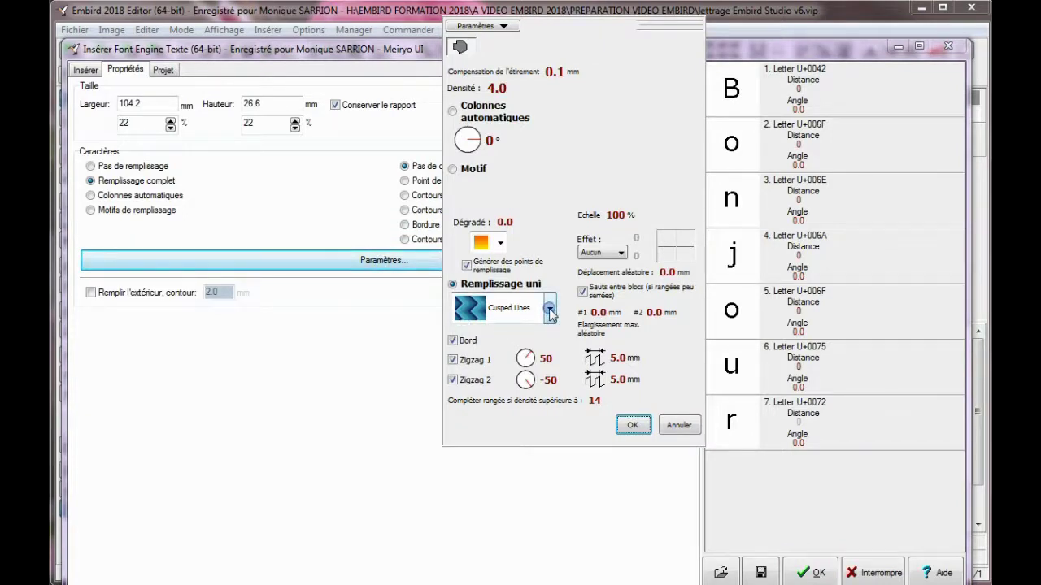
{"action": "left_click", "coordinate": [550, 312]}
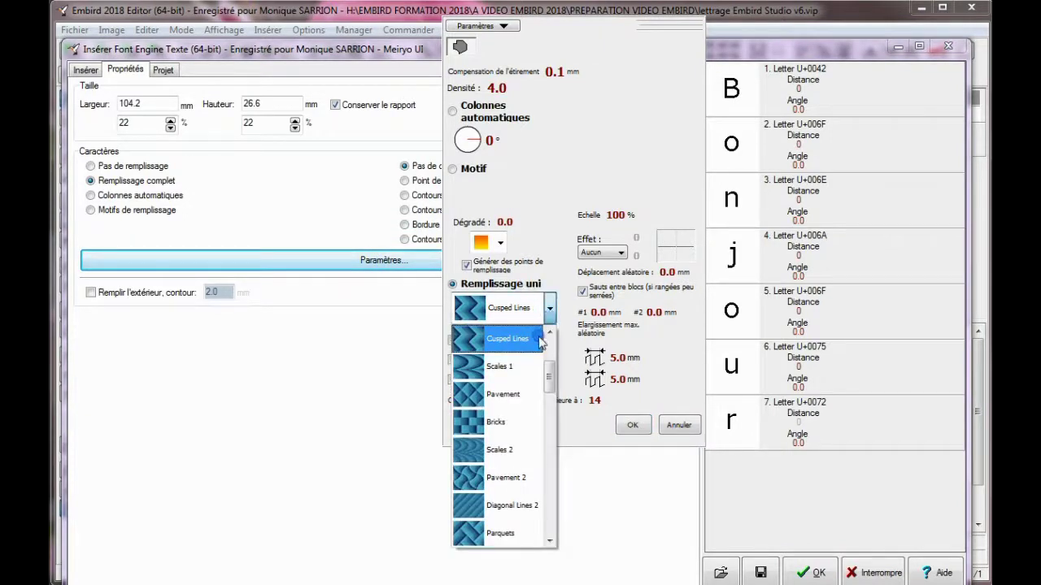
{"action": "left_click_drag", "start_coordinate": [551, 372], "coordinate": [551, 457]}
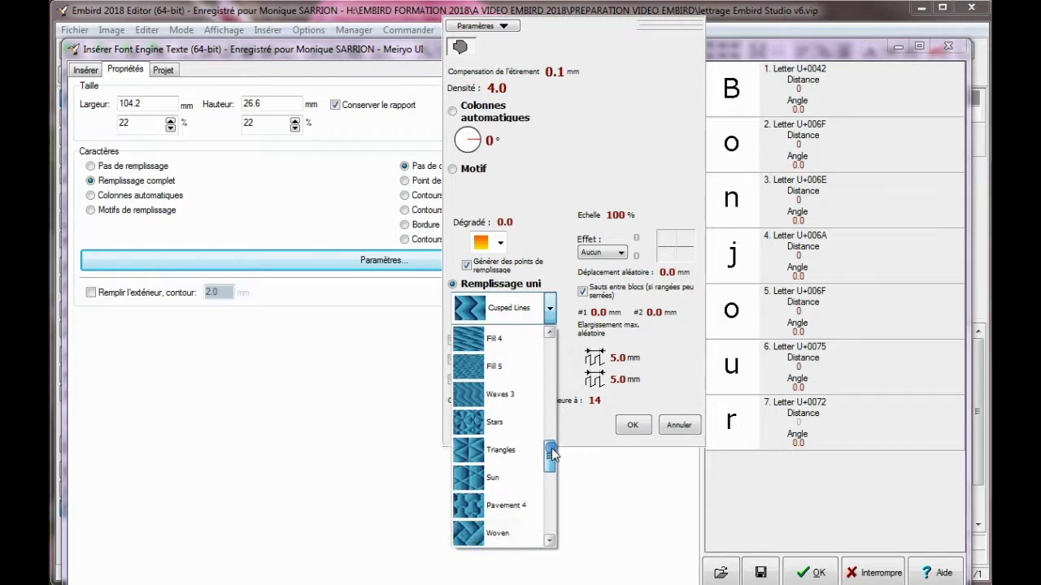
{"action": "left_click", "coordinate": [465, 372]}
{"action": "left_click", "coordinate": [454, 360]}
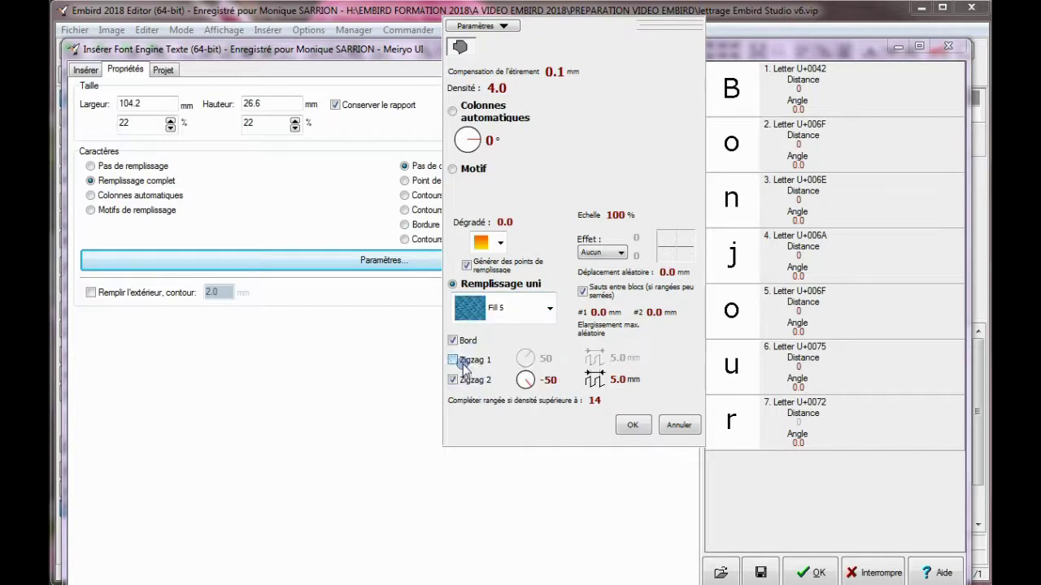
{"action": "left_click", "coordinate": [633, 427]}
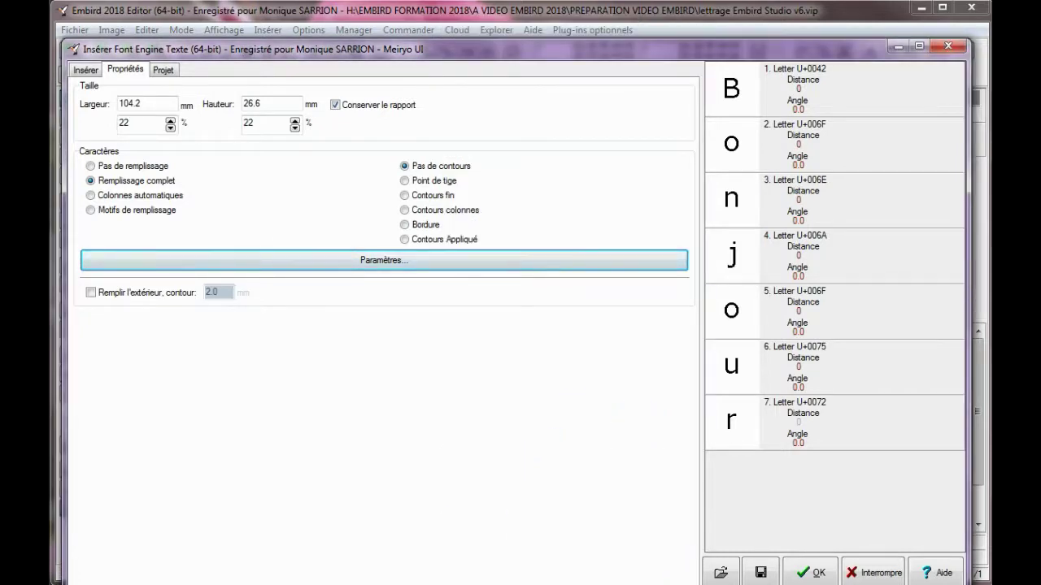
Step: Insert the large-initial "Bonjour" and move it below the first one, to about 171, -111 mm
{"action": "left_click", "coordinate": [817, 573]}
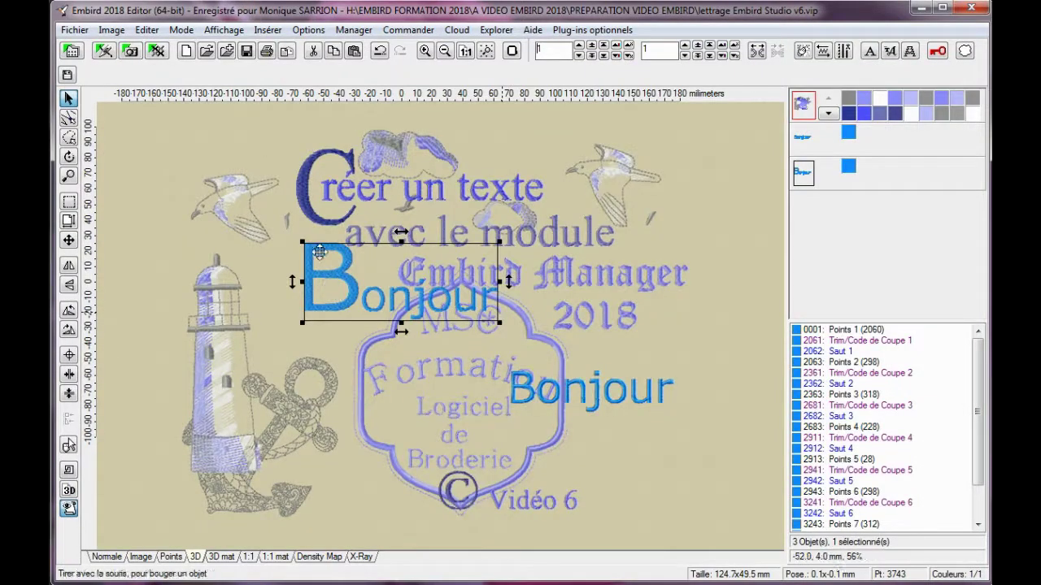
{"action": "left_click_drag", "start_coordinate": [354, 287], "coordinate": [577, 418]}
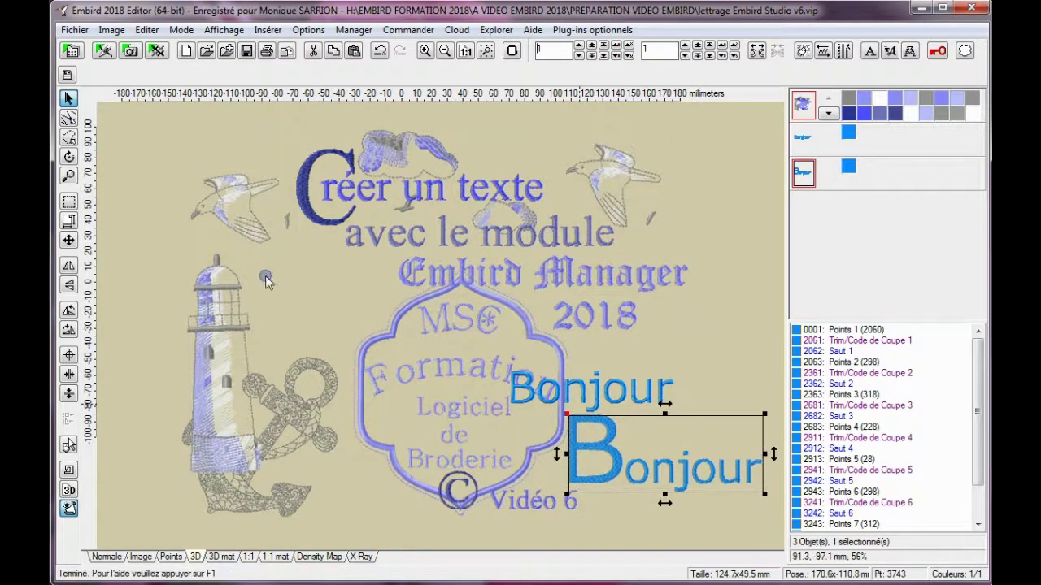
Step: Outline the letters "onjour" of the lower text with a closed freehand polygon selection, leaving out the large B
{"action": "left_click", "coordinate": [68, 138]}
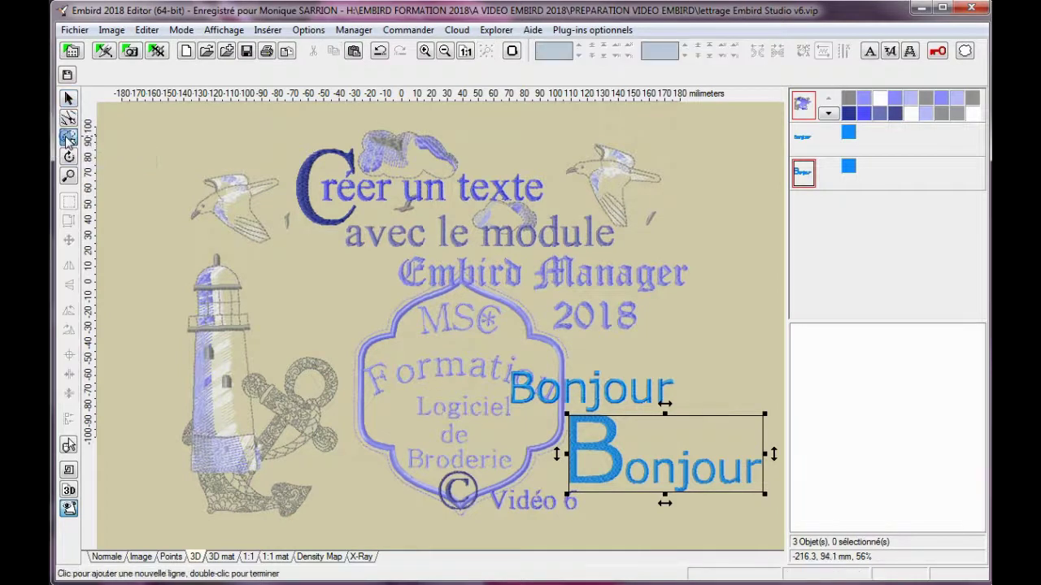
{"action": "left_click", "coordinate": [689, 416]}
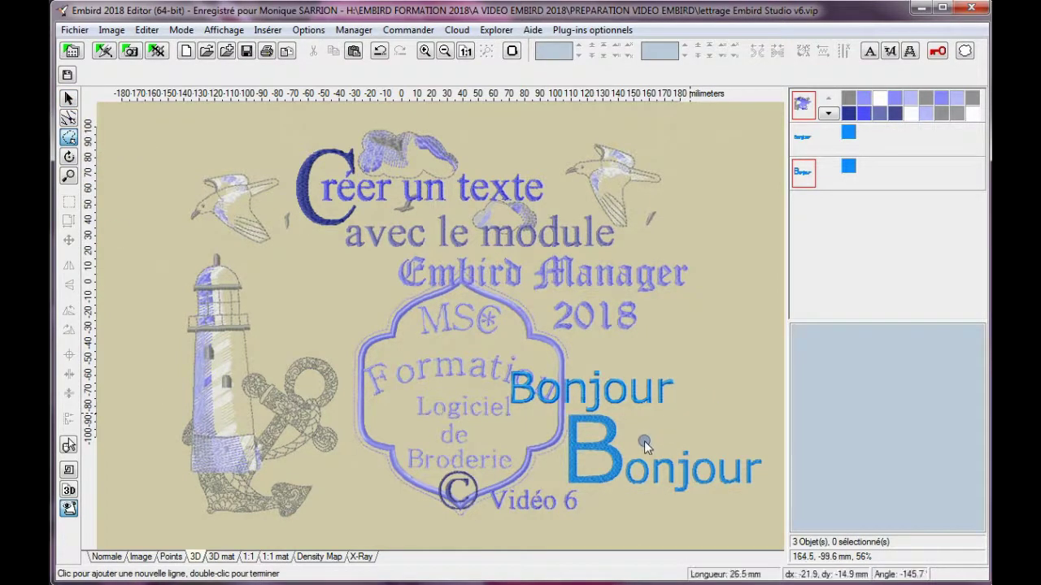
{"action": "left_click", "coordinate": [628, 449]}
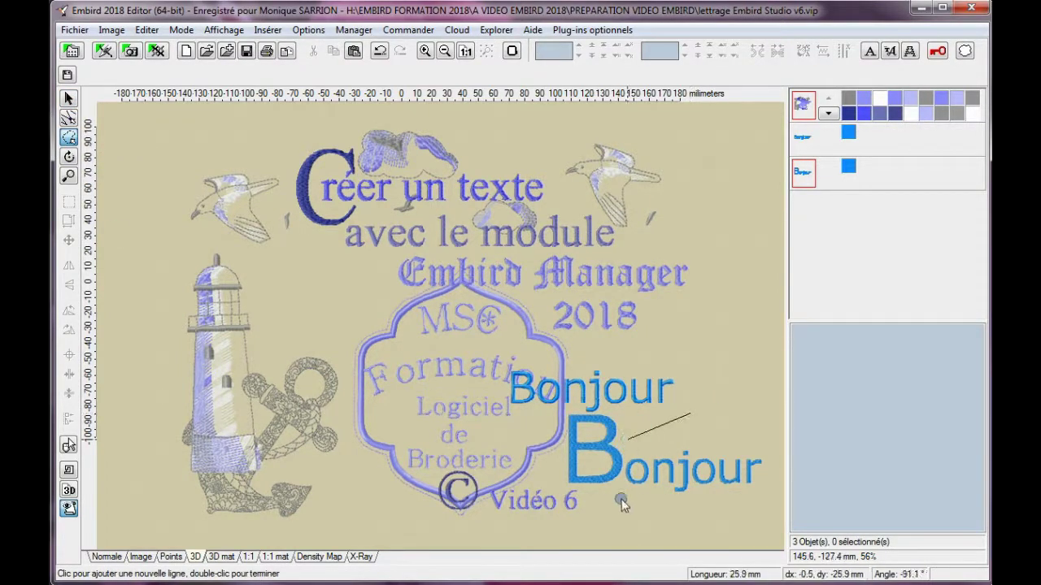
{"action": "left_click", "coordinate": [618, 505]}
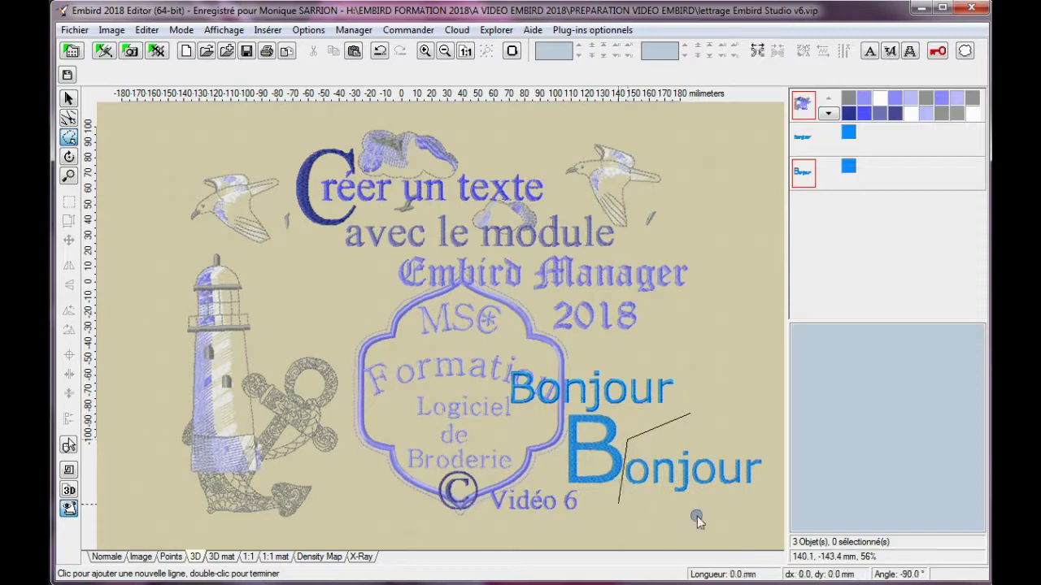
{"action": "left_click", "coordinate": [765, 515]}
{"action": "left_click", "coordinate": [775, 469]}
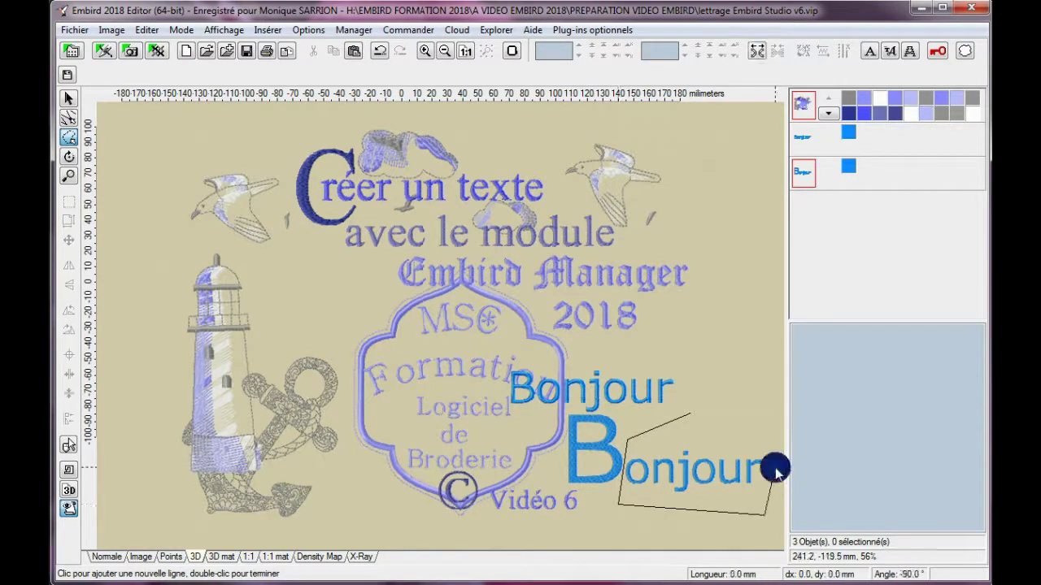
{"action": "left_click", "coordinate": [749, 398]}
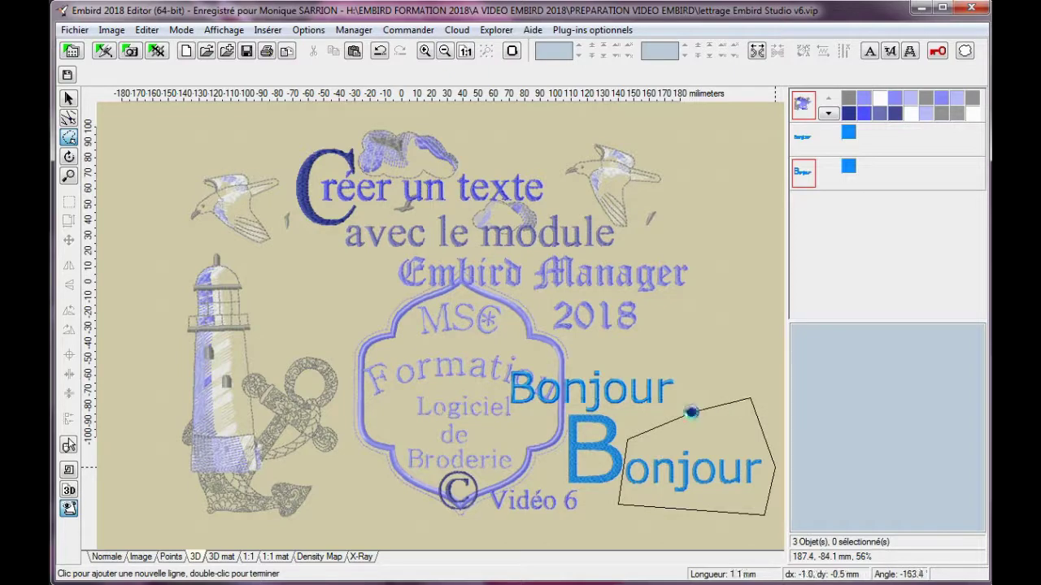
{"action": "left_click", "coordinate": [692, 414]}
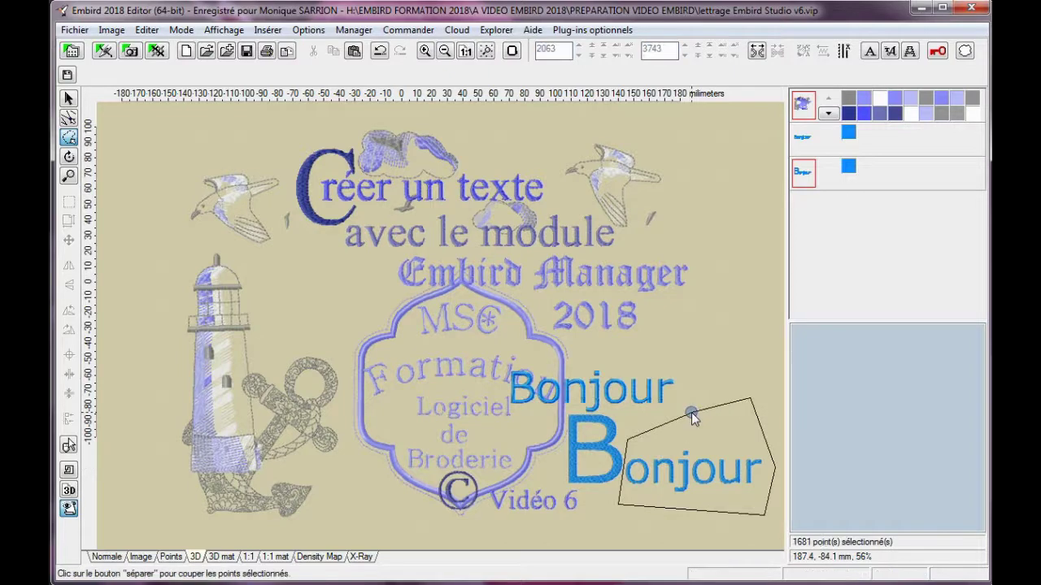
Step: Separate the selected letters "onjour" from the large B and move them clear of it, to about 199, -108 mm
{"action": "left_click", "coordinate": [760, 50]}
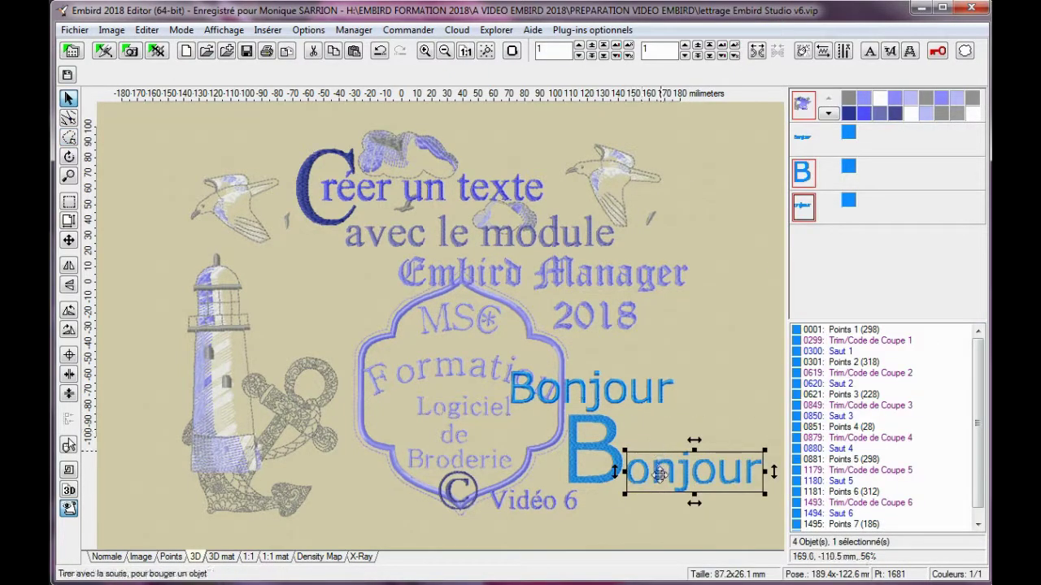
{"action": "mouse_move", "coordinate": [665, 465]}
{"action": "left_mouse_down"}
{"action": "mouse_move", "coordinate": [657, 438]}
{"action": "mouse_move", "coordinate": [661, 448]}
{"action": "left_mouse_up"}
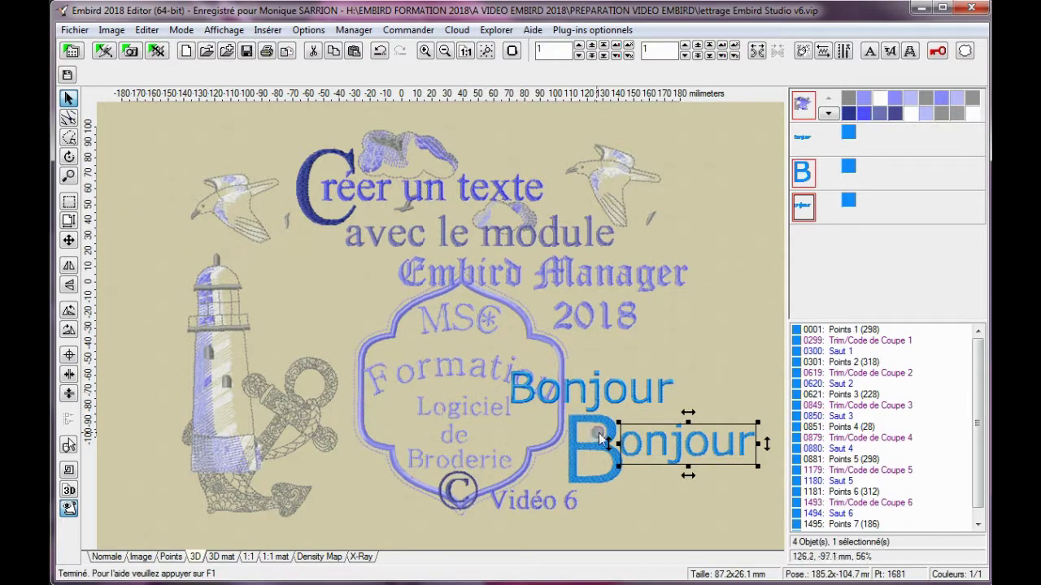
{"action": "mouse_move", "coordinate": [660, 442]}
{"action": "left_mouse_down"}
{"action": "mouse_move", "coordinate": [686, 448]}
{"action": "mouse_move", "coordinate": [676, 441]}
{"action": "left_mouse_up"}
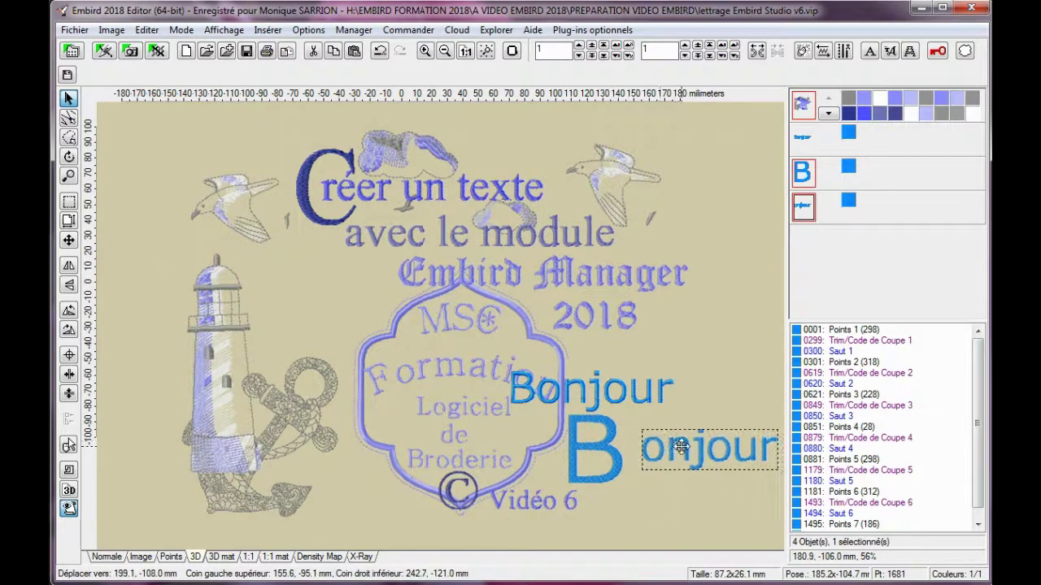
Step: Outline only the letter "o" of the separated "onjour" with a closed freehand polygon selection
{"action": "left_click", "coordinate": [68, 138]}
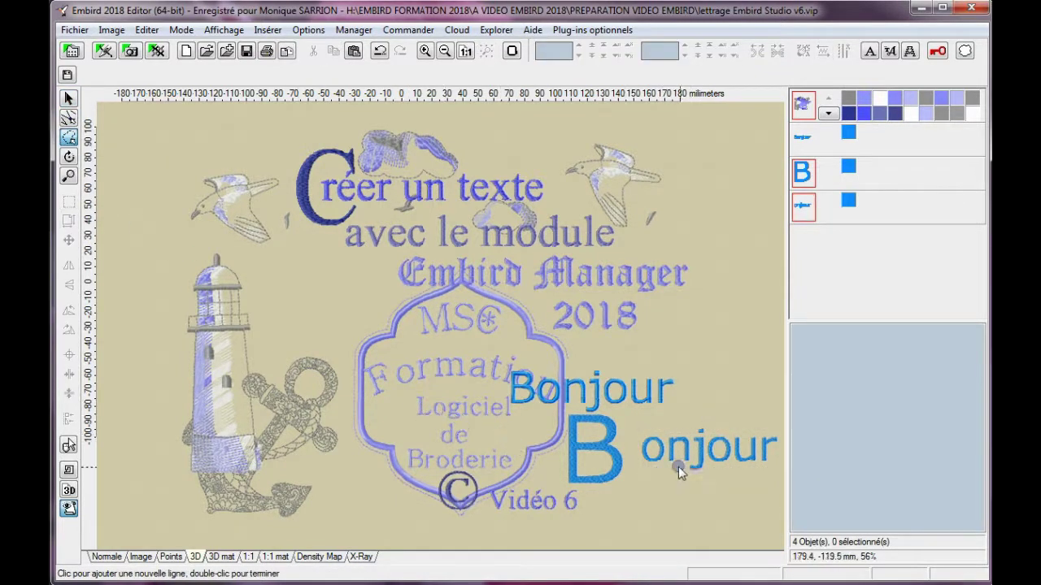
{"action": "left_click", "coordinate": [631, 433]}
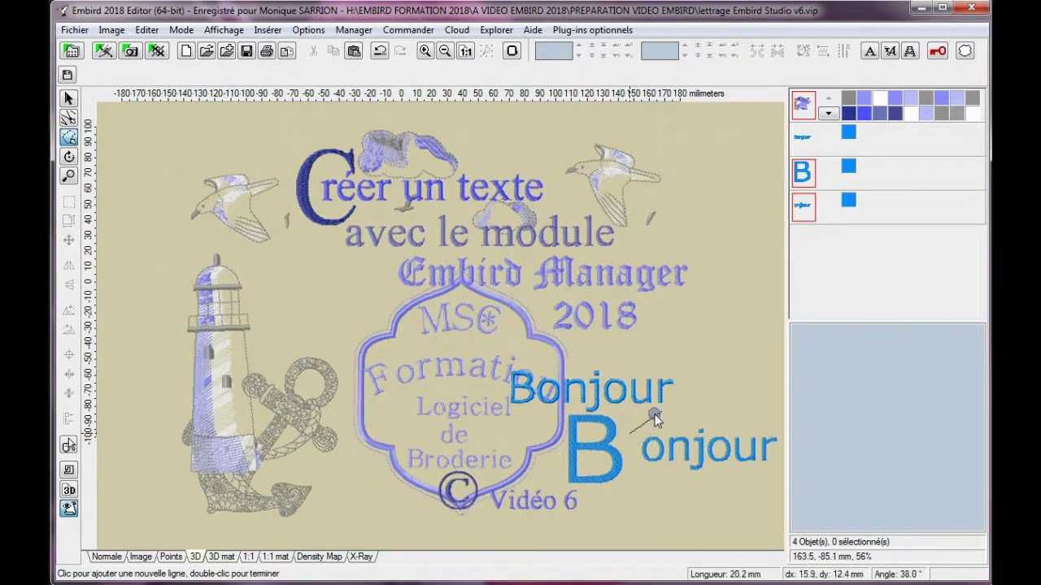
{"action": "left_click", "coordinate": [655, 415]}
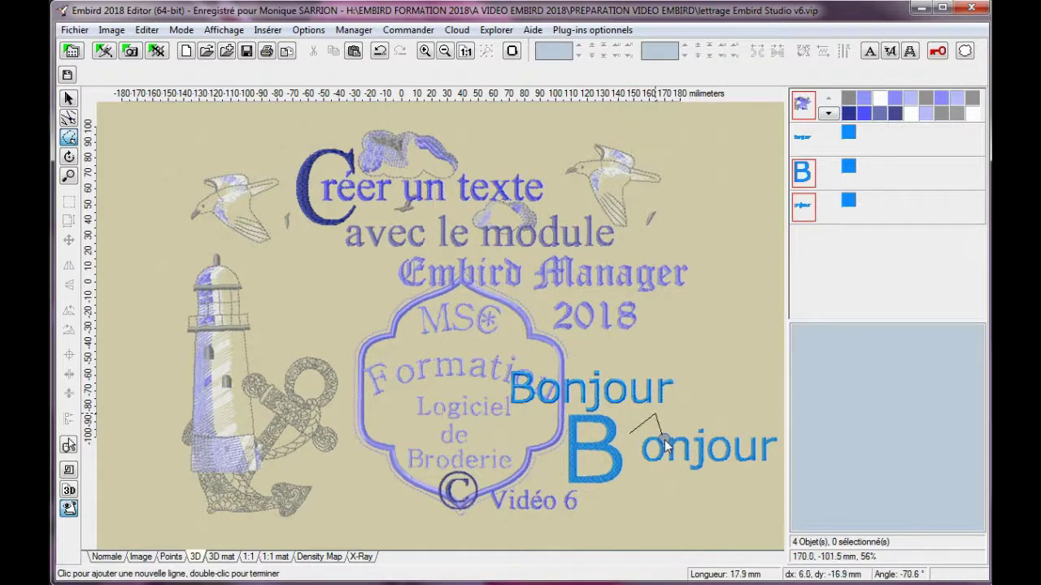
{"action": "left_click", "coordinate": [665, 440]}
{"action": "left_click", "coordinate": [664, 475]}
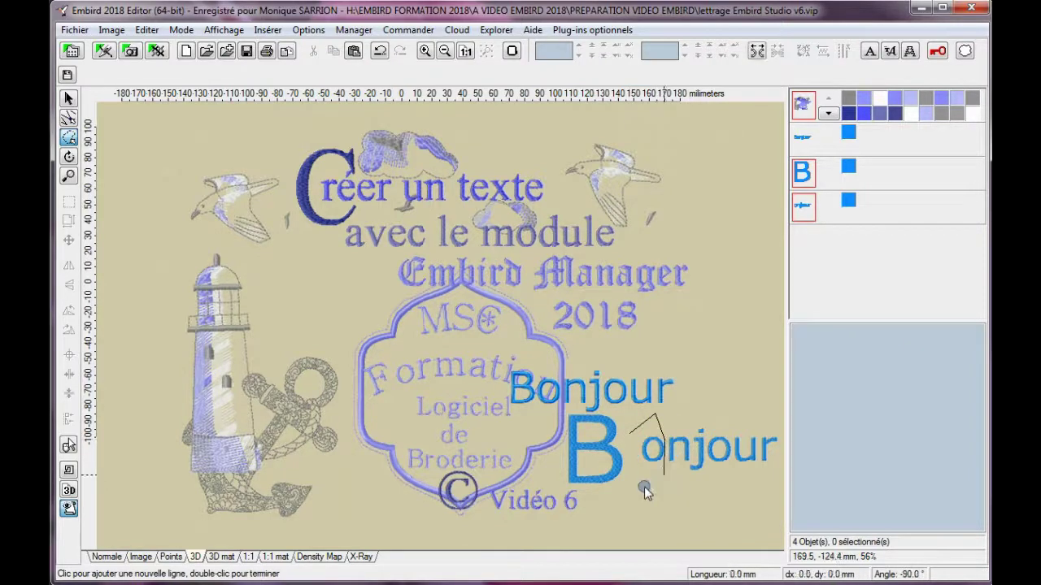
{"action": "left_click", "coordinate": [642, 489]}
{"action": "left_click", "coordinate": [626, 458]}
{"action": "left_click", "coordinate": [632, 439]}
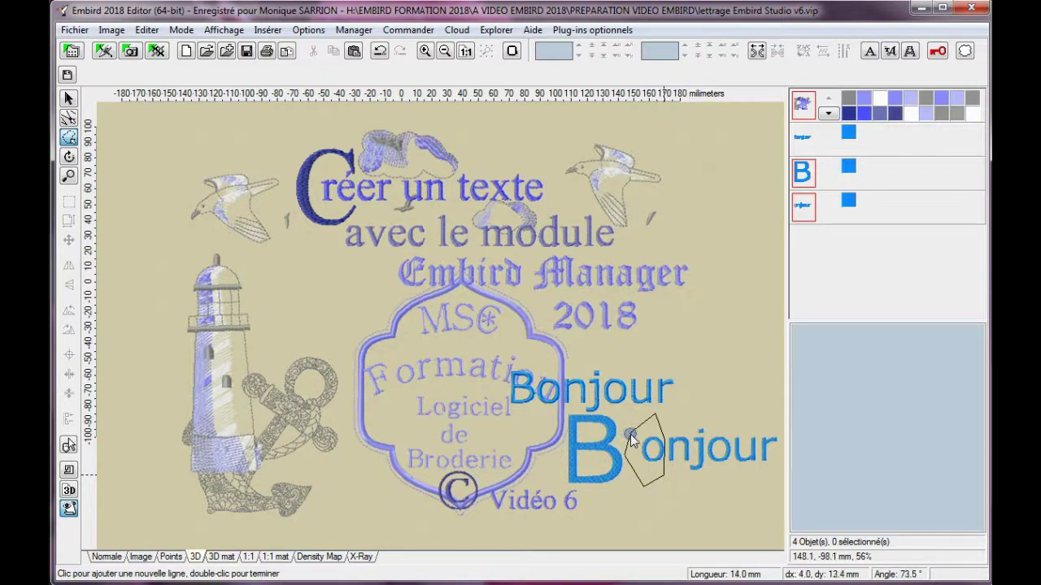
{"action": "double_click", "coordinate": [632, 439]}
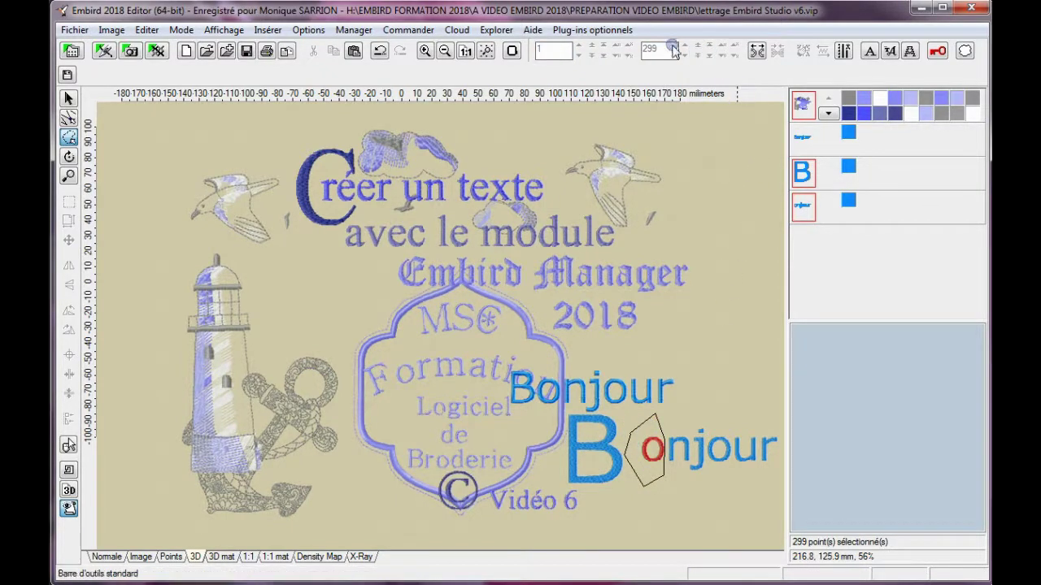
Step: Split the selected "o" into its own object, move it onto the large B and bring "njour" closer to the B
{"action": "left_click", "coordinate": [756, 52]}
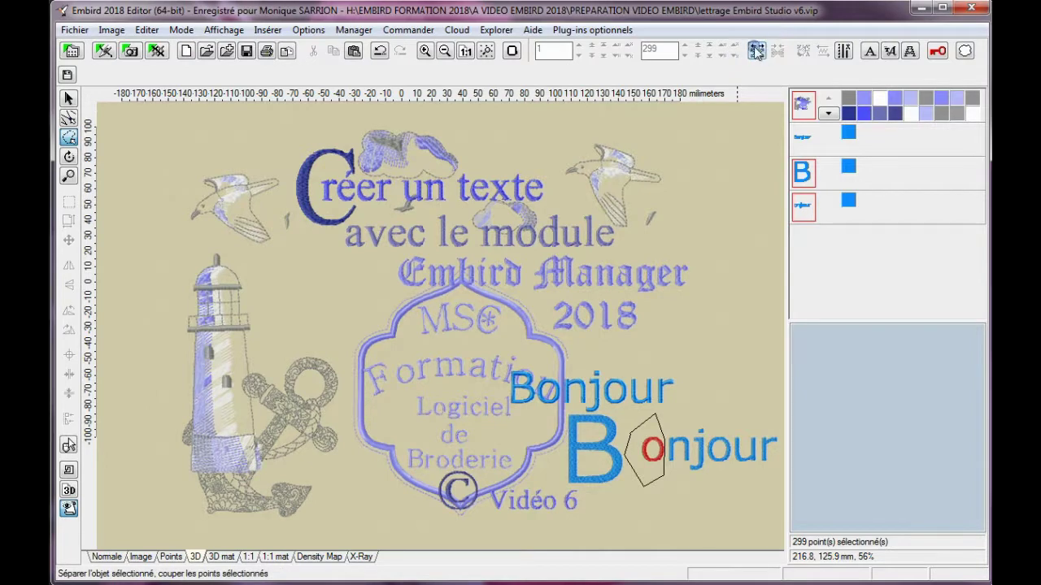
{"action": "left_click", "coordinate": [650, 447]}
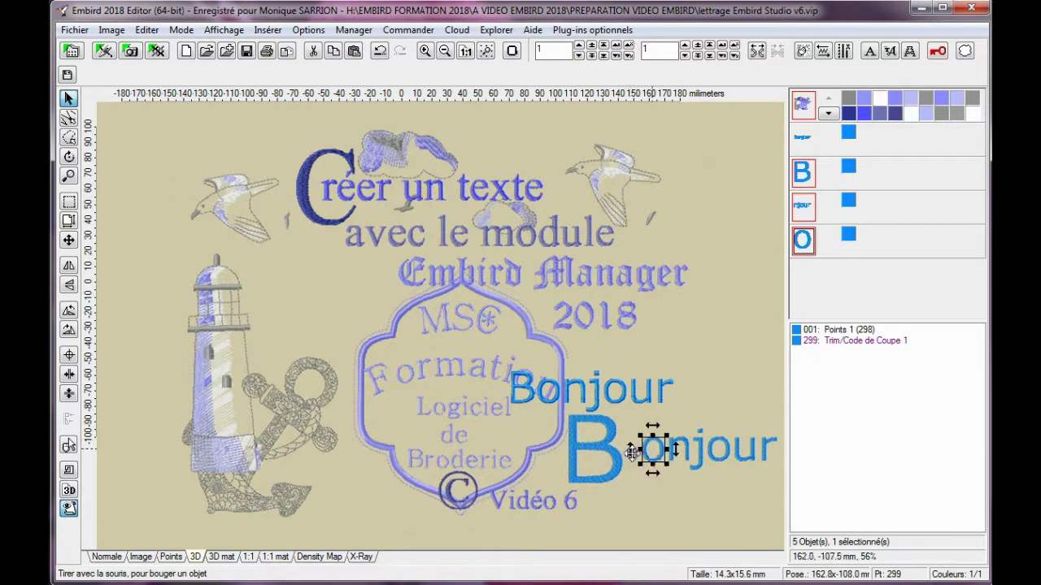
{"action": "left_click_drag", "start_coordinate": [650, 448], "coordinate": [592, 462]}
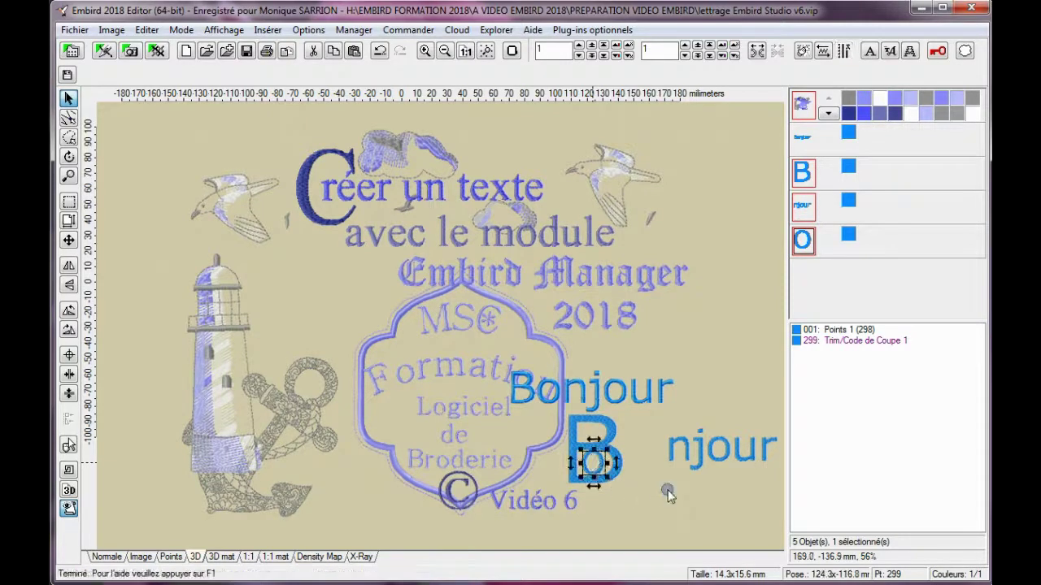
{"action": "left_click_drag", "start_coordinate": [714, 449], "coordinate": [654, 455]}
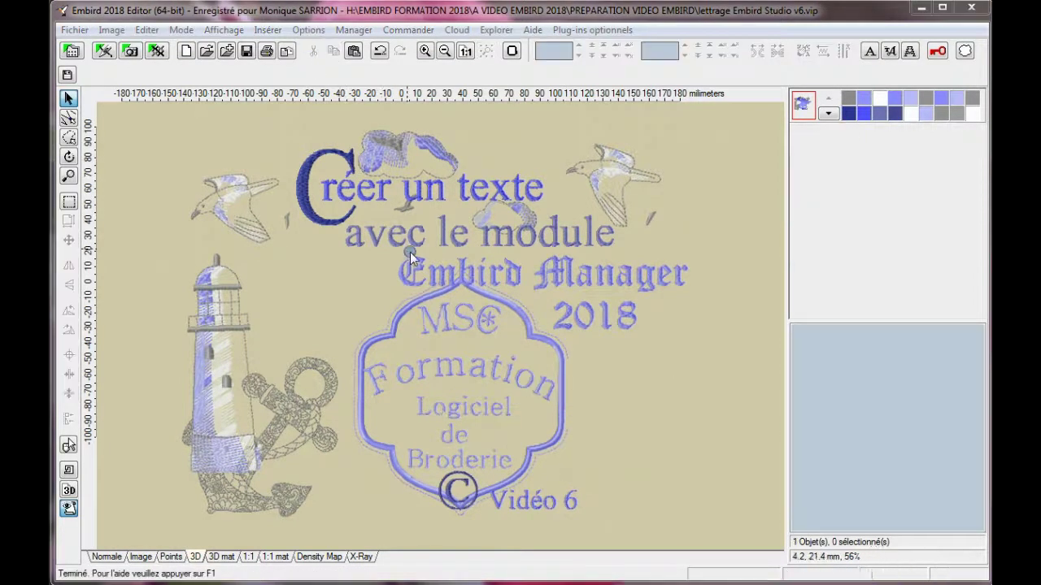
Step: Insert the large-initial "Bonjour" with thin outlines and no fill at about 171, -78 mm, and delete it again
{"action": "left_click", "coordinate": [891, 51]}
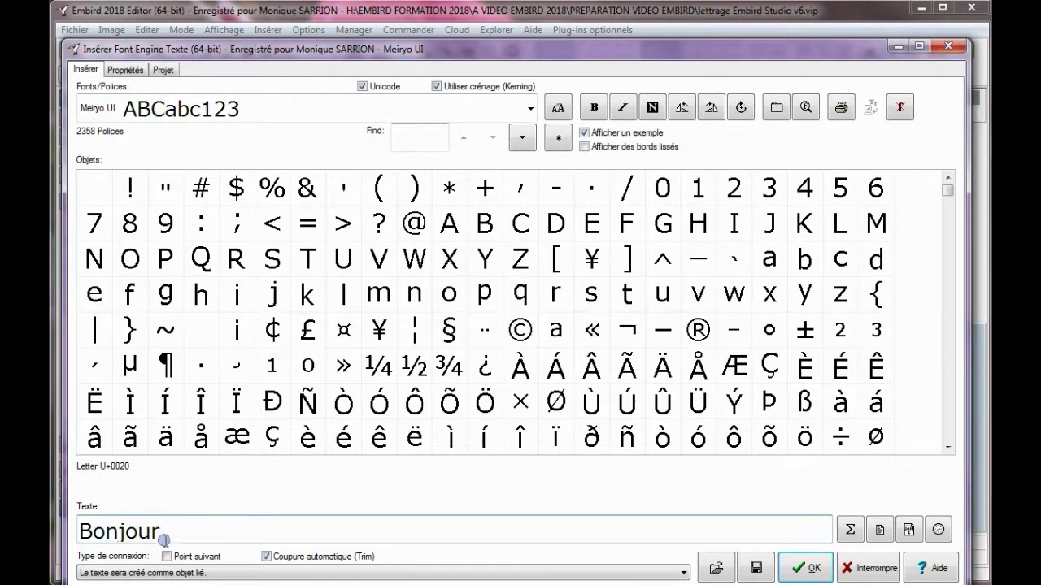
{"action": "left_click", "coordinate": [125, 70]}
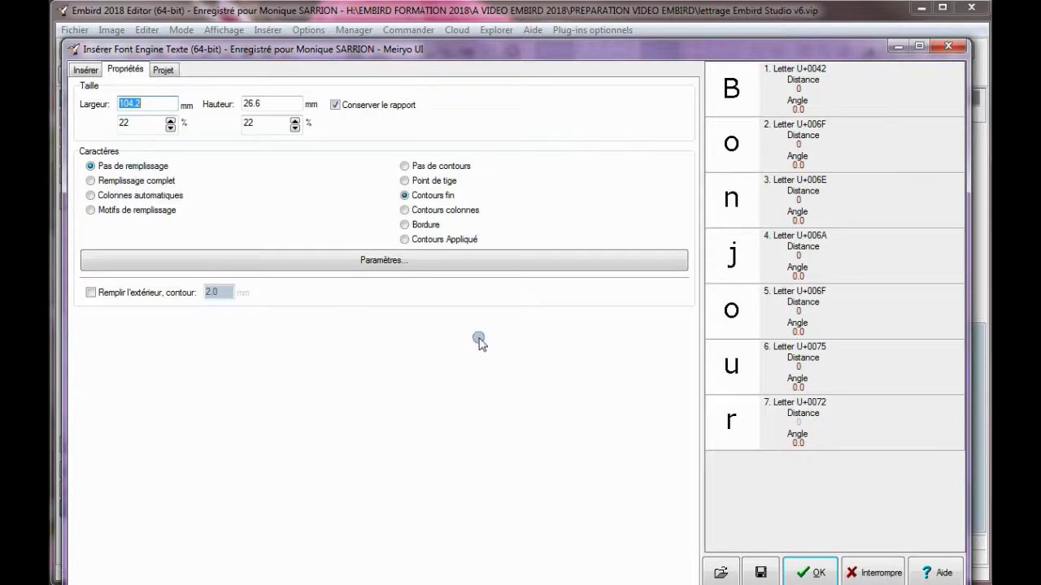
{"action": "left_click", "coordinate": [823, 572]}
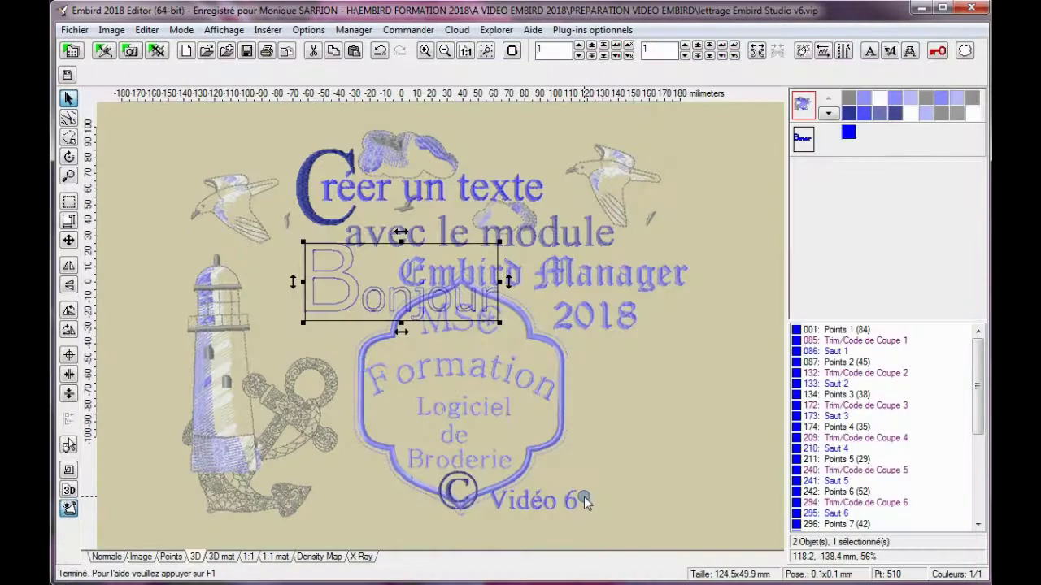
{"action": "left_click_drag", "start_coordinate": [374, 268], "coordinate": [644, 386]}
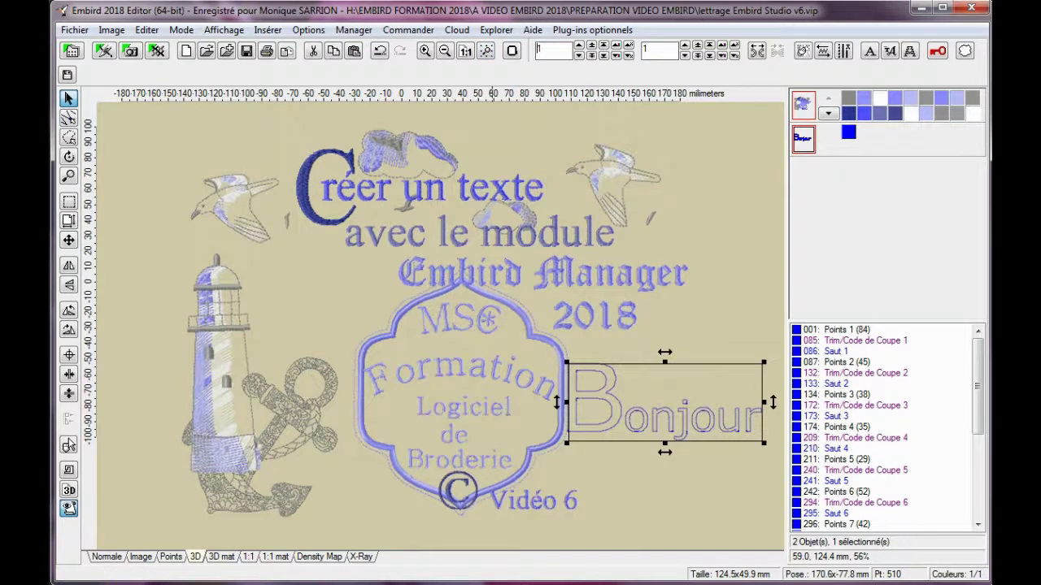
{"action": "key", "text": "Delete"}
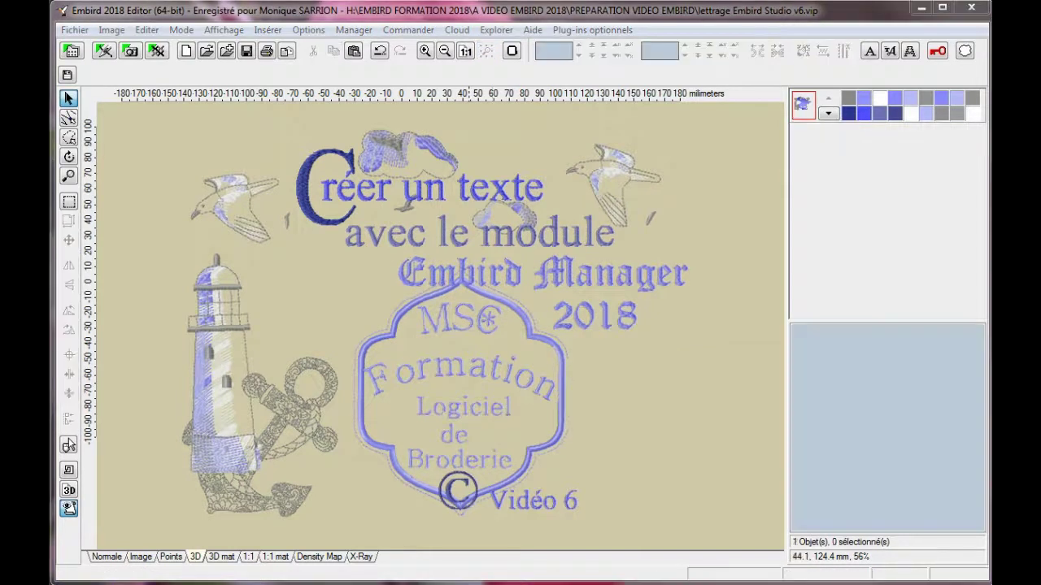
Step: Start a new text "Pyrénées Atlantiques" in the MesouranCasualSSK font and shift the letters after the large P to the right along the baseline
{"action": "left_click", "coordinate": [891, 51]}
{"action": "type", "text": "Pyrénées Atlantiques"}
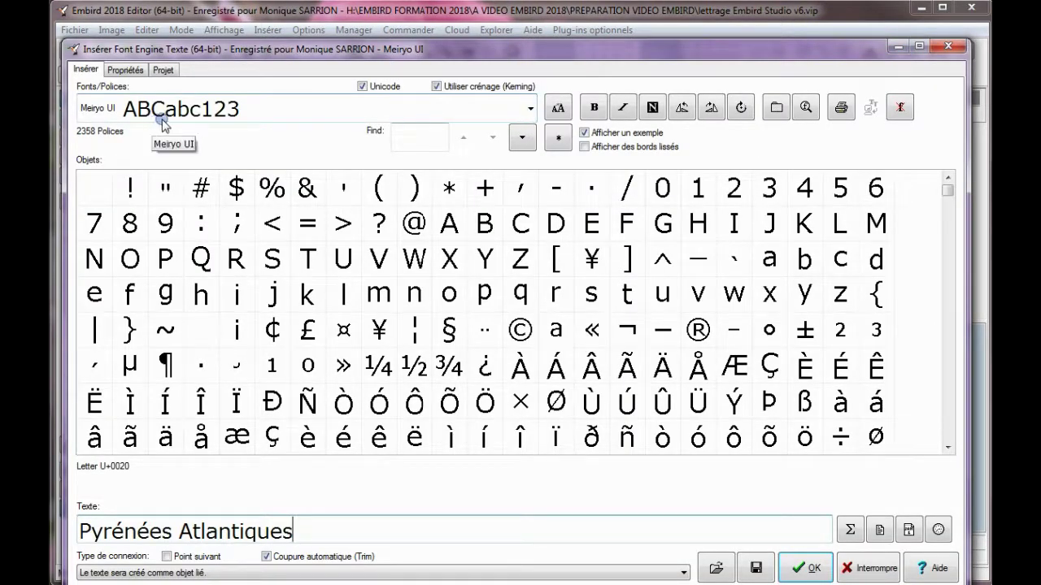
{"action": "left_click", "coordinate": [530, 109]}
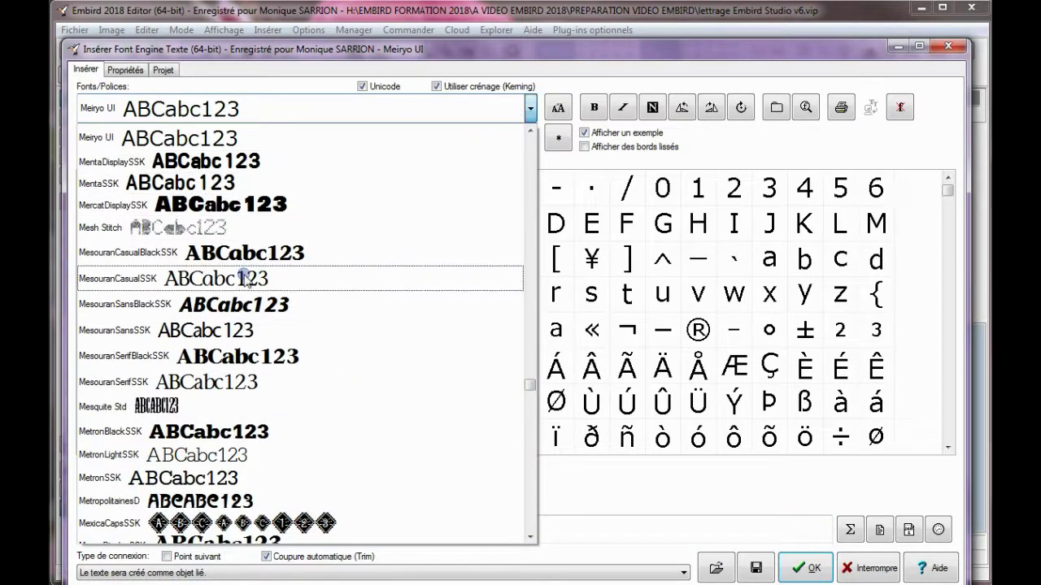
{"action": "left_click", "coordinate": [228, 281]}
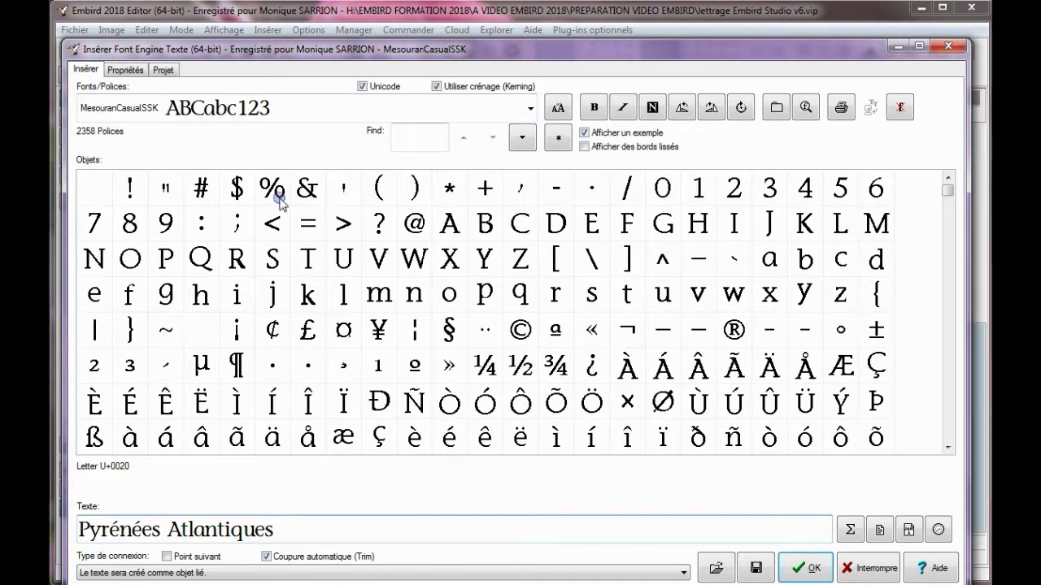
{"action": "left_click", "coordinate": [165, 70]}
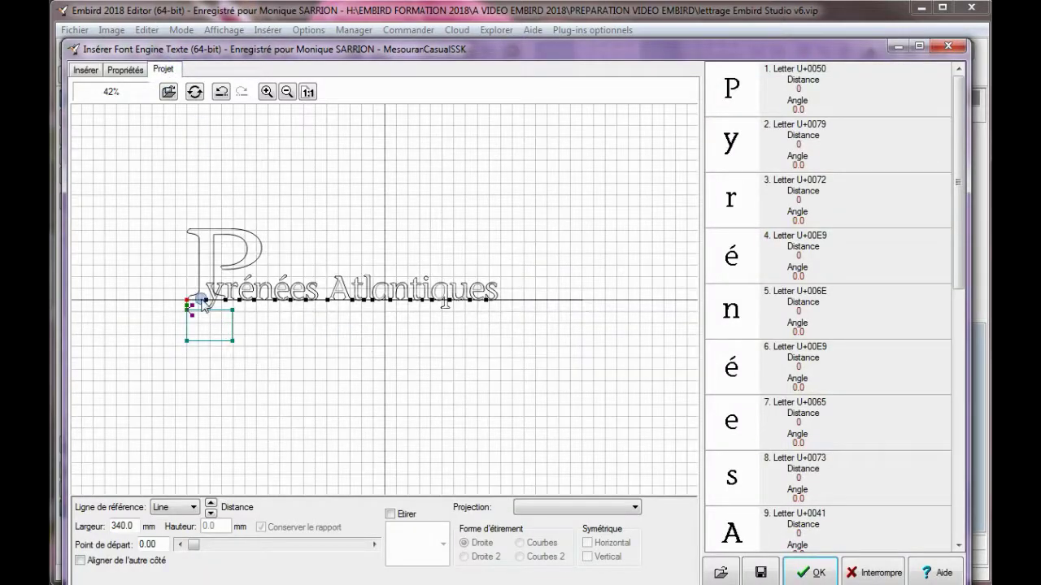
{"action": "left_click_drag", "start_coordinate": [209, 305], "coordinate": [221, 310]}
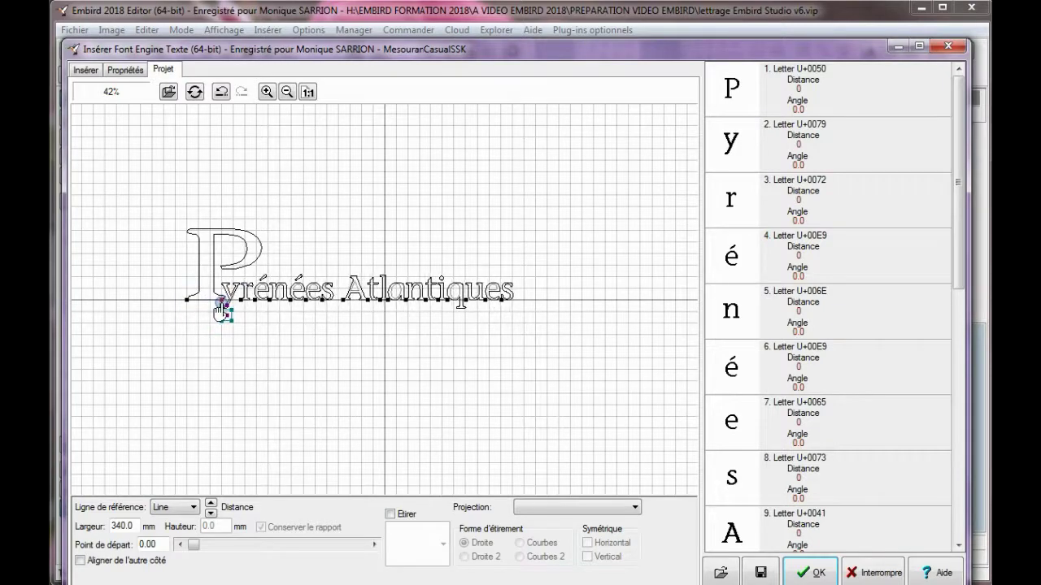
Step: Give the "Pyrénées Atlantiques" letters a complete fill without contours, using the plain Fill 5 pattern
{"action": "left_click", "coordinate": [138, 71]}
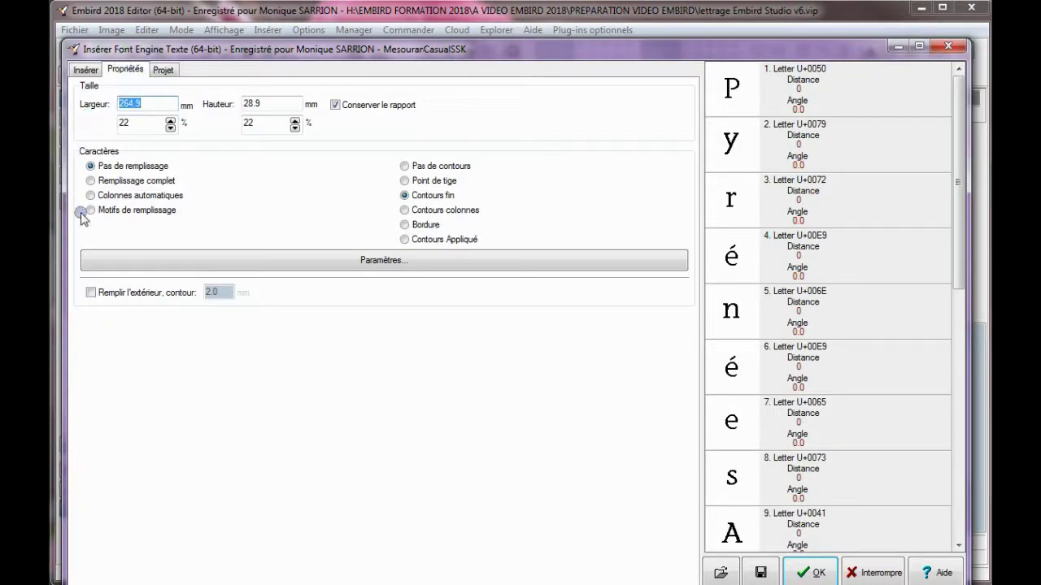
{"action": "left_click", "coordinate": [91, 181]}
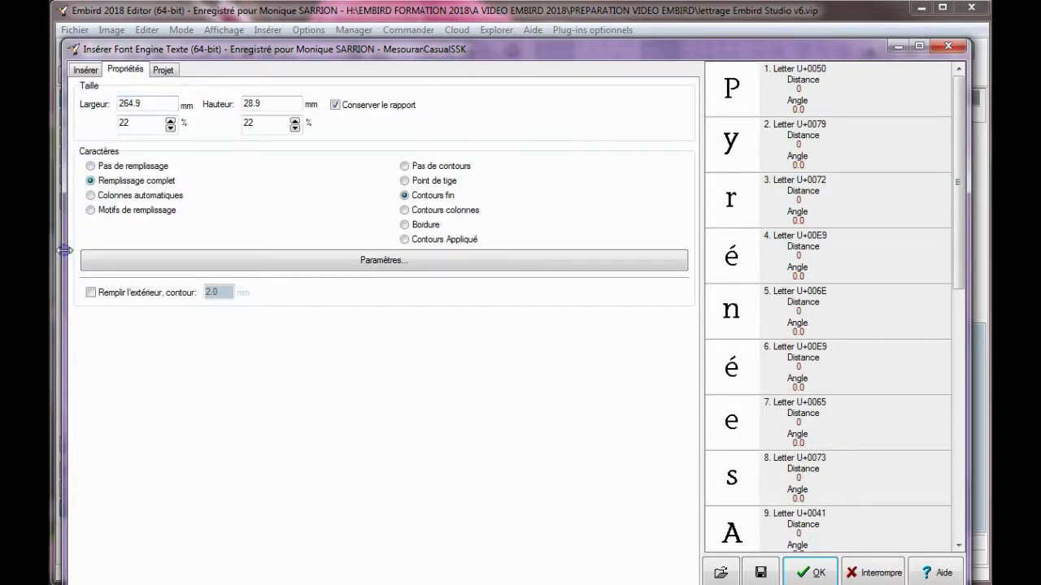
{"action": "left_click", "coordinate": [395, 166]}
{"action": "left_click", "coordinate": [387, 261]}
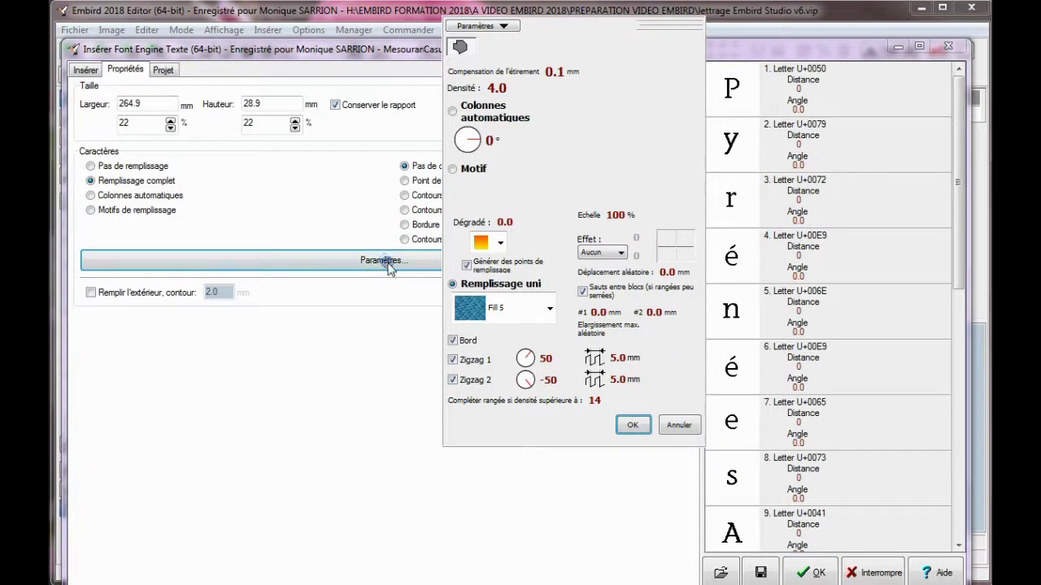
{"action": "left_click", "coordinate": [551, 312]}
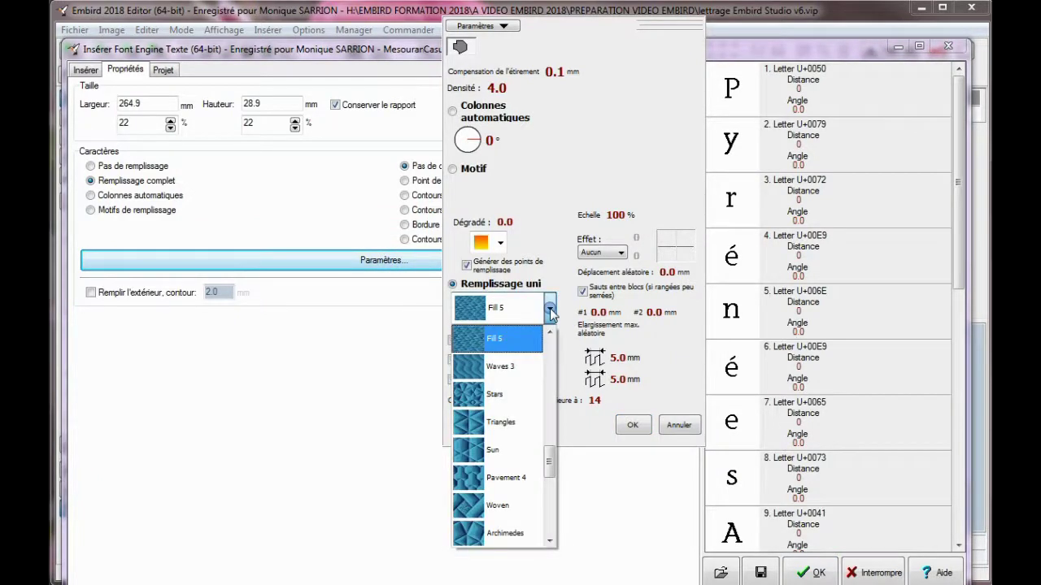
{"action": "left_click", "coordinate": [476, 343]}
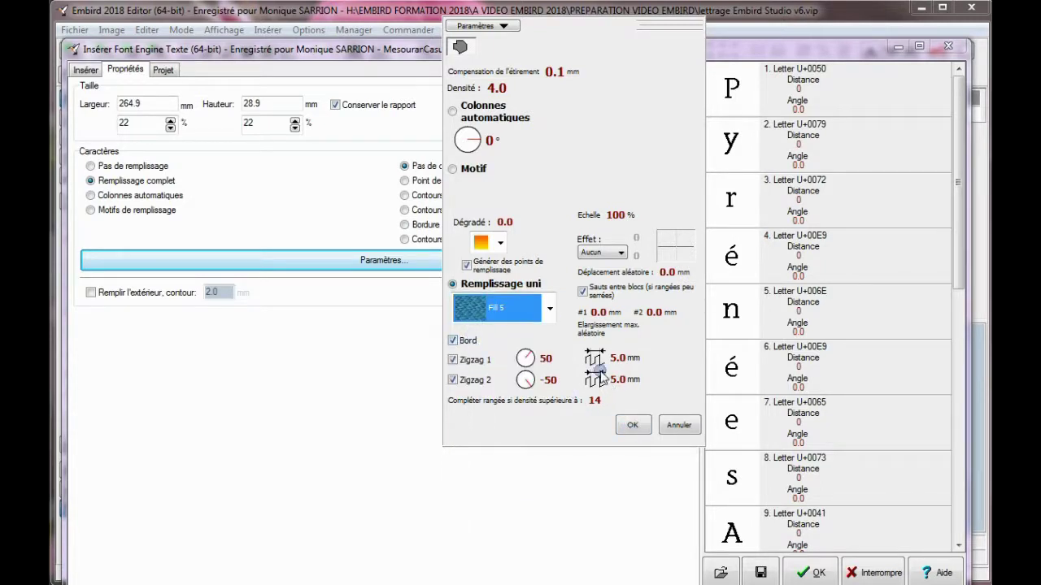
{"action": "left_click", "coordinate": [638, 428]}
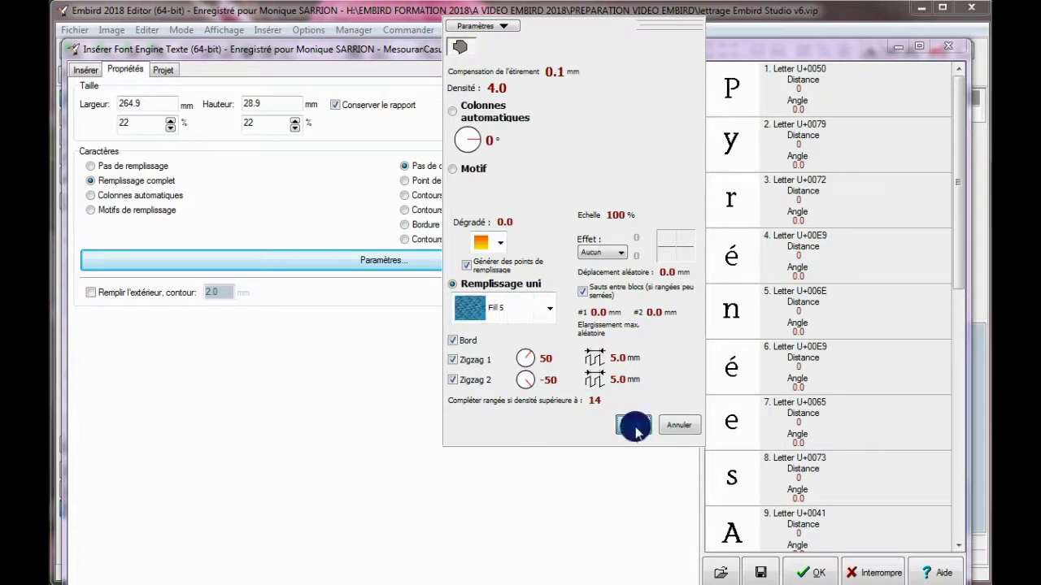
{"action": "left_click", "coordinate": [634, 428]}
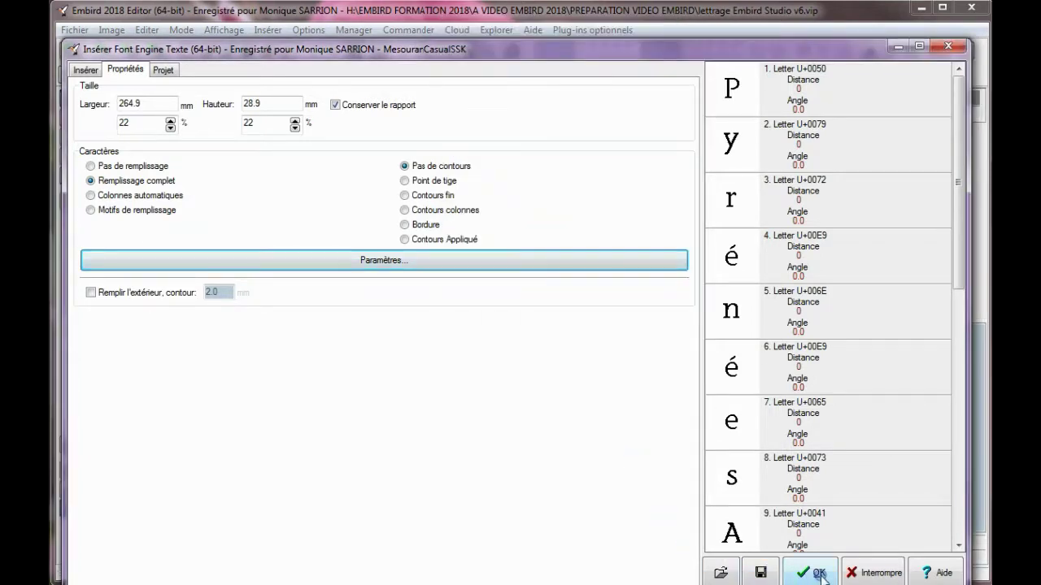
Step: Insert the filled "Pyrénées Atlantiques" text and move it down to the right, to about 75, -77 mm
{"action": "left_click", "coordinate": [819, 574]}
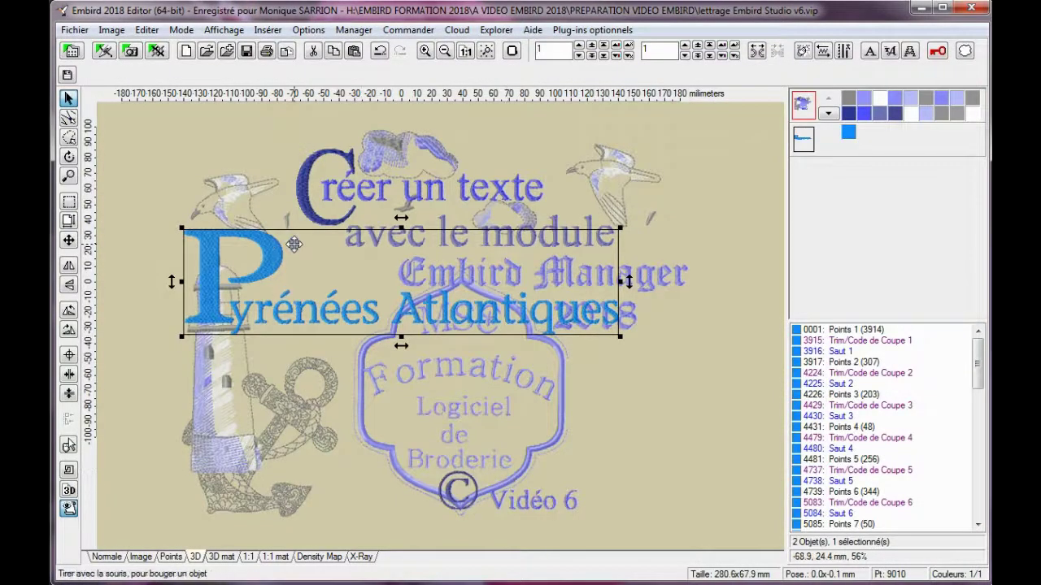
{"action": "left_click_drag", "start_coordinate": [294, 244], "coordinate": [410, 364]}
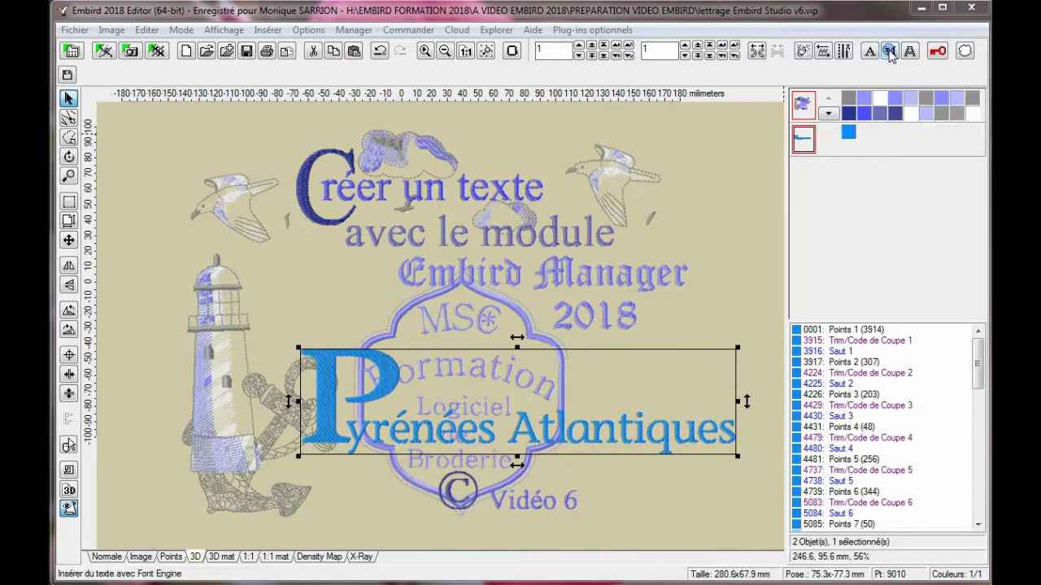
Step: Insert another "Pyrénées Atlantiques" along a Wave reference line with starting point 5.00, and move it up to the left
{"action": "left_click", "coordinate": [891, 53]}
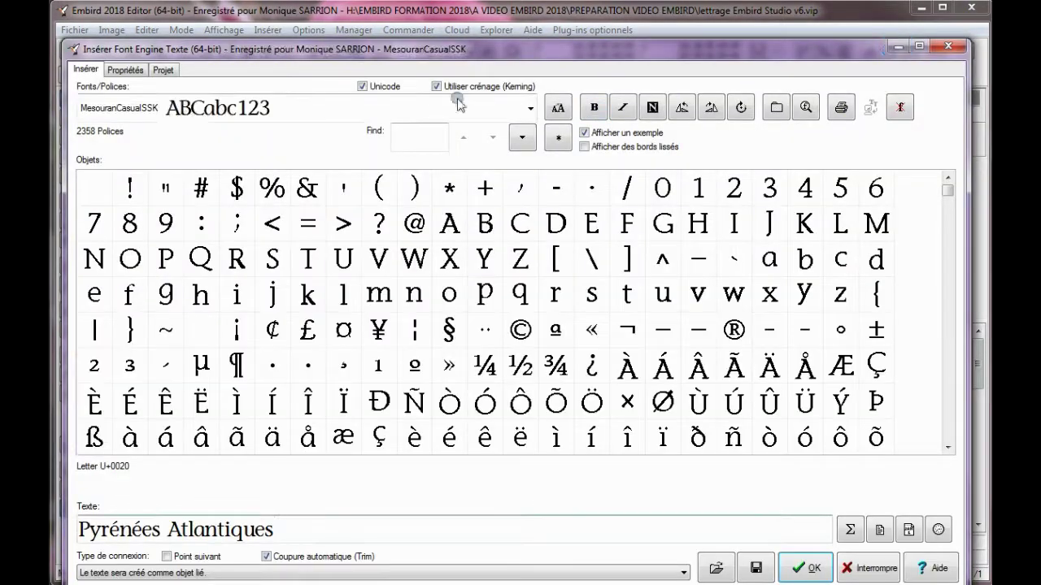
{"action": "left_click", "coordinate": [163, 70]}
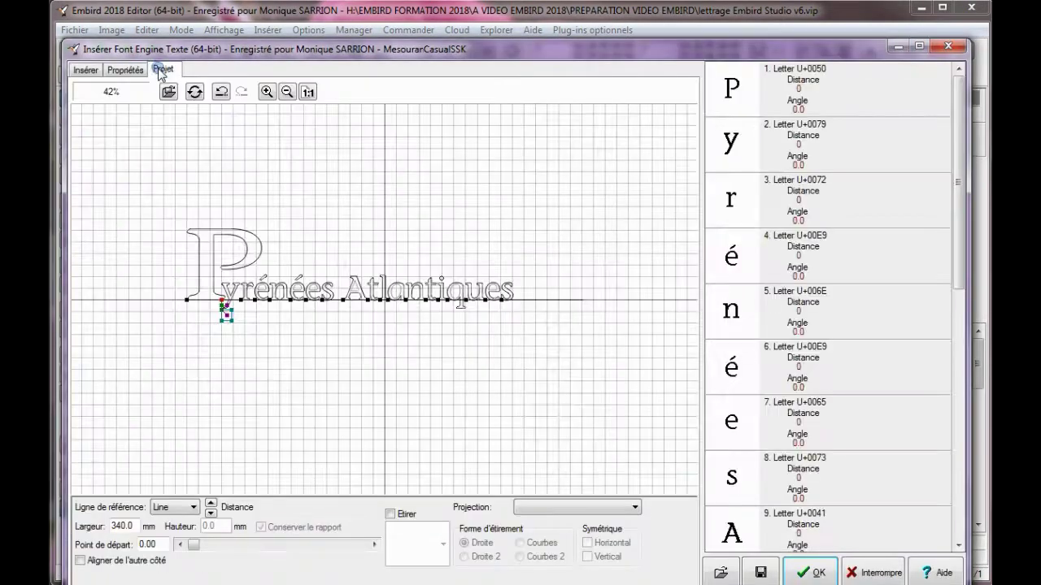
{"action": "left_click", "coordinate": [194, 508]}
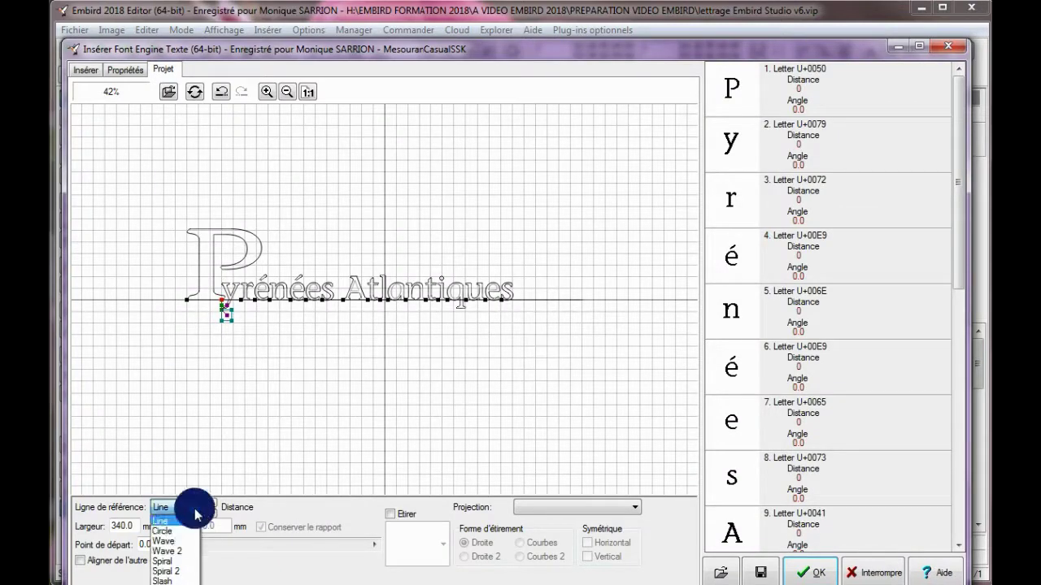
{"action": "left_click", "coordinate": [163, 542]}
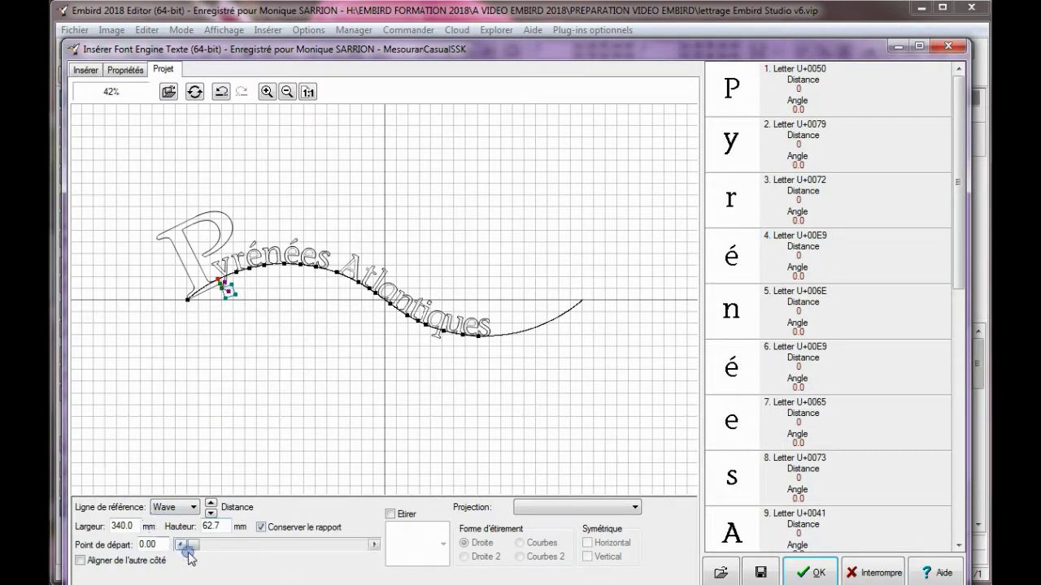
{"action": "left_click", "coordinate": [374, 544]}
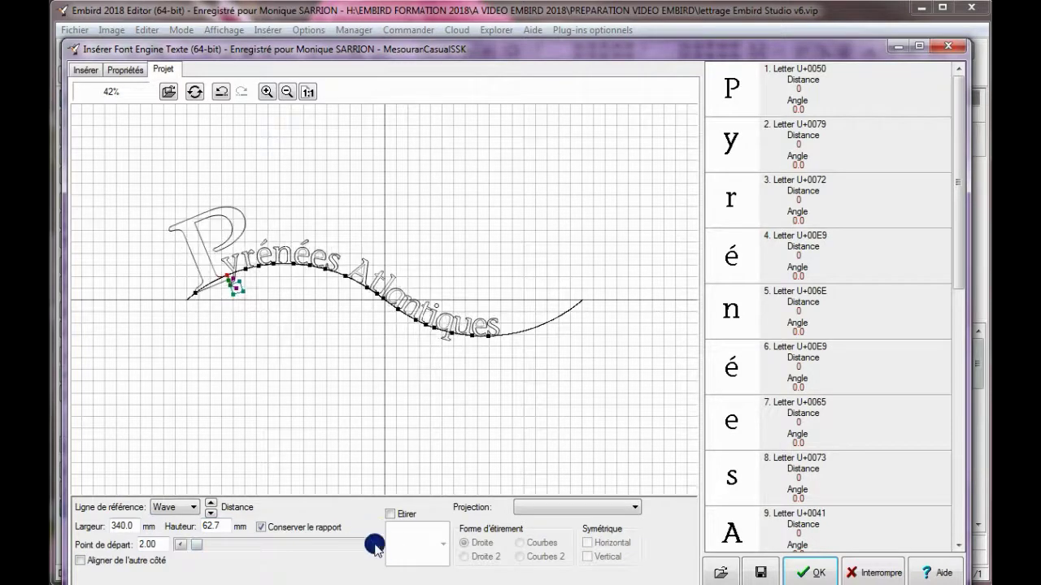
{"action": "left_click", "coordinate": [375, 544]}
{"action": "left_click", "coordinate": [375, 544]}
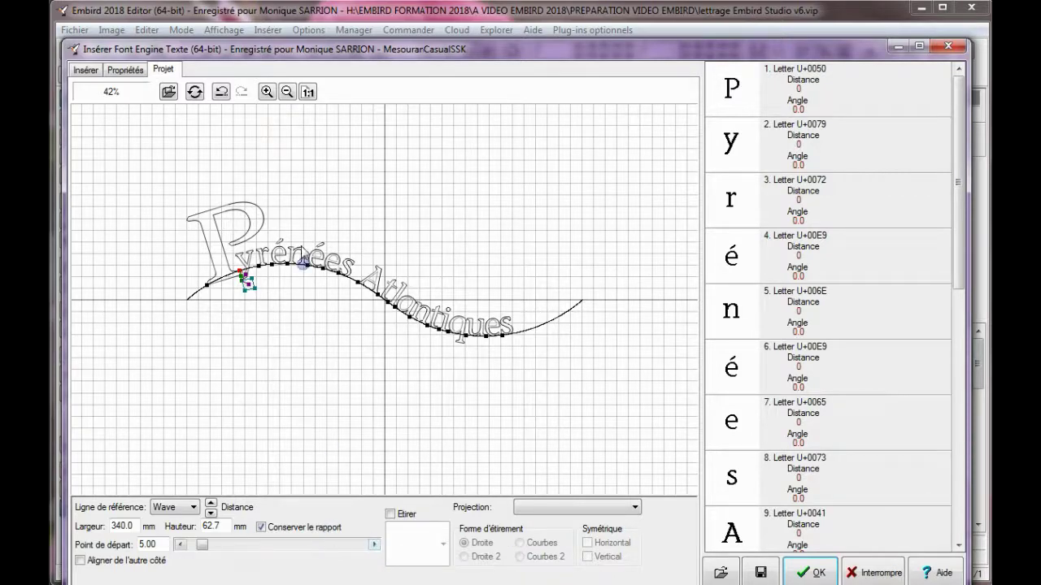
{"action": "left_click", "coordinate": [817, 573]}
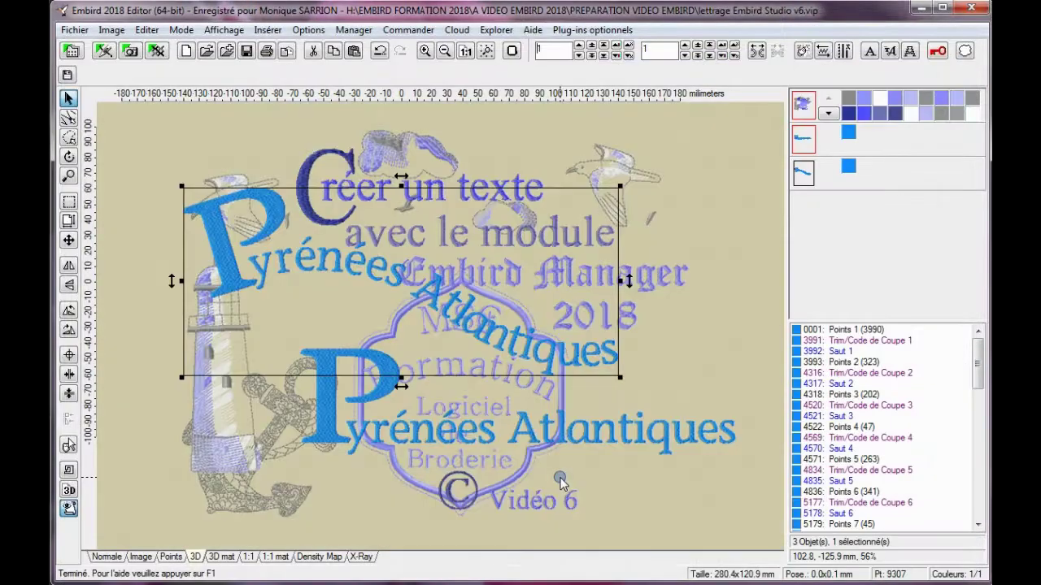
{"action": "left_click_drag", "start_coordinate": [235, 235], "coordinate": [208, 190]}
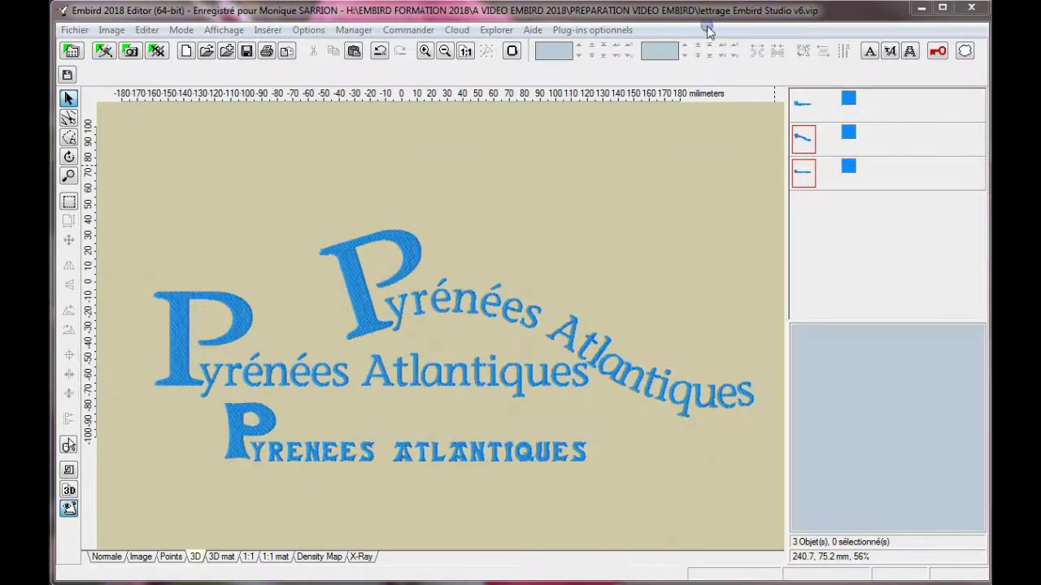
Step: Insert "PYRENEES ATLANTIQUES" in the Vasca Berria TT font on a straight reference line, with complete fill and no contours
{"action": "left_click", "coordinate": [890, 52]}
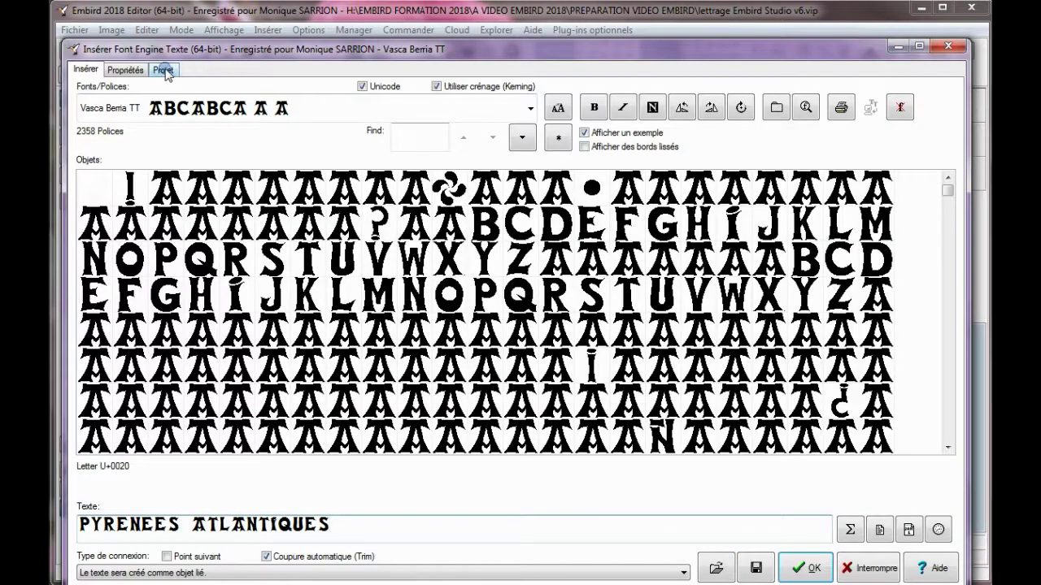
{"action": "left_click", "coordinate": [165, 71]}
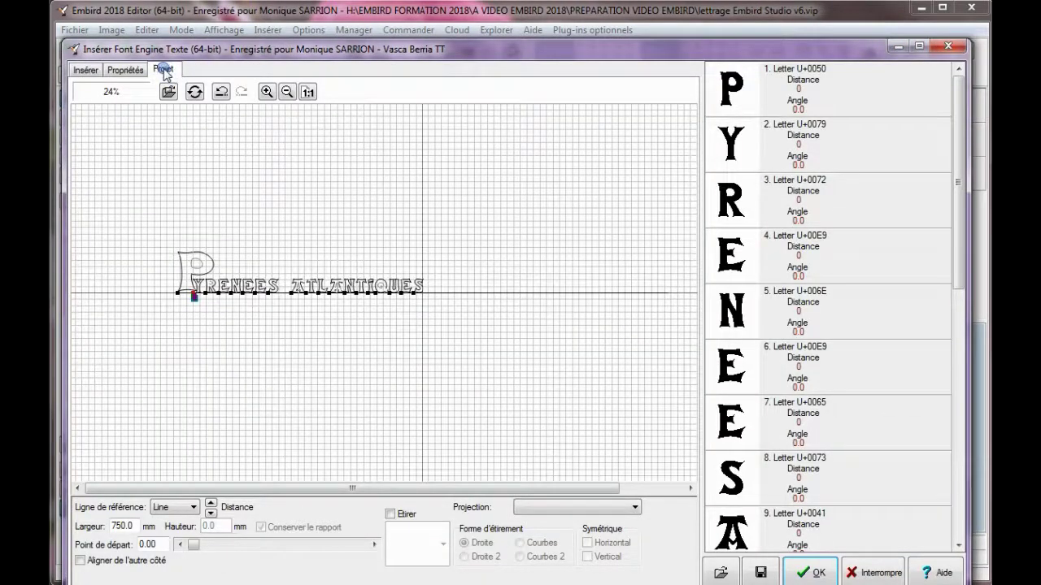
{"action": "left_click", "coordinate": [218, 303]}
{"action": "left_click", "coordinate": [307, 298]}
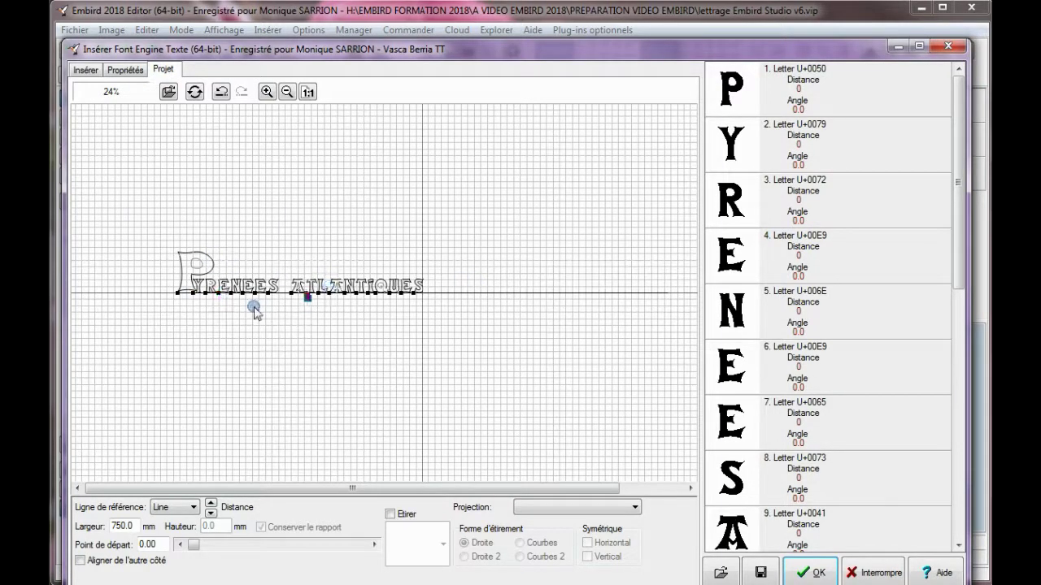
{"action": "left_click", "coordinate": [252, 309]}
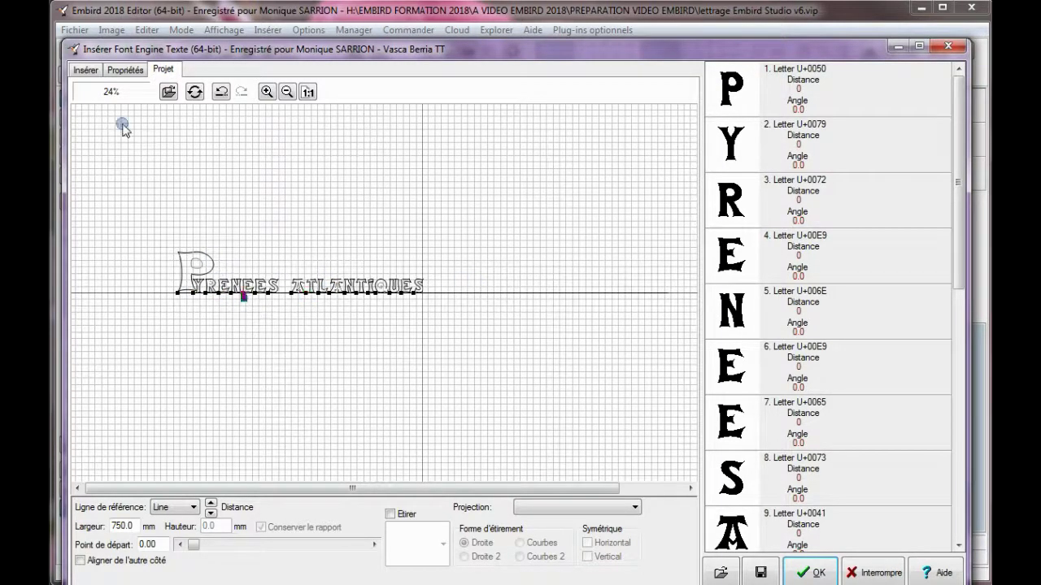
{"action": "left_click", "coordinate": [85, 71]}
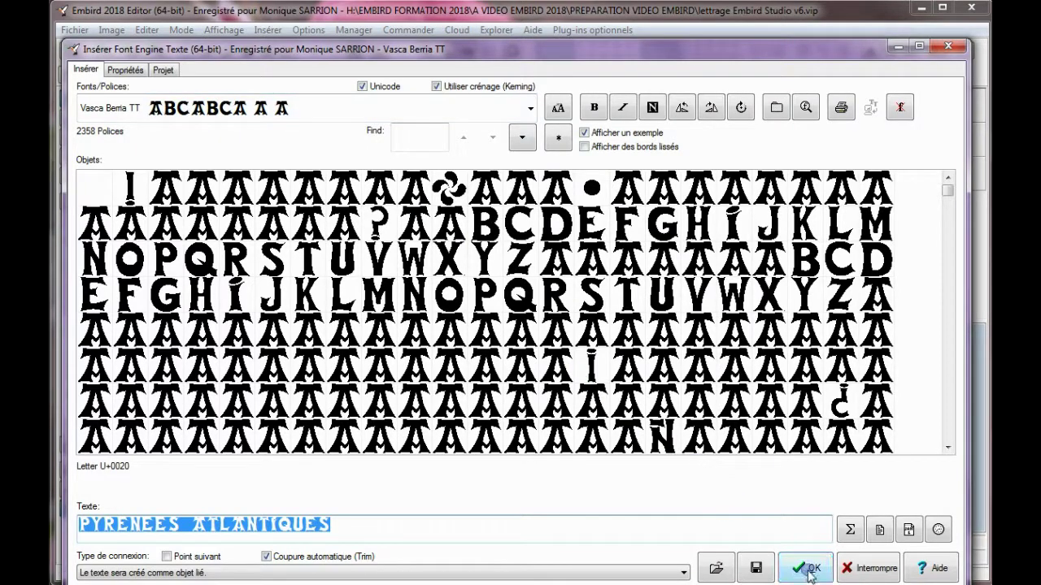
{"action": "left_click", "coordinate": [126, 70]}
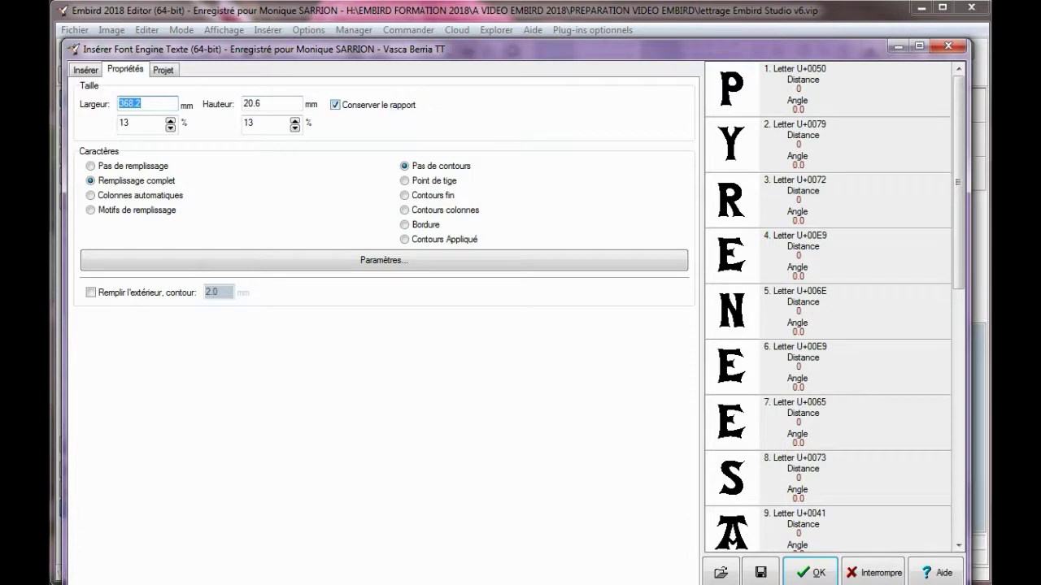
{"action": "left_click", "coordinate": [822, 574]}
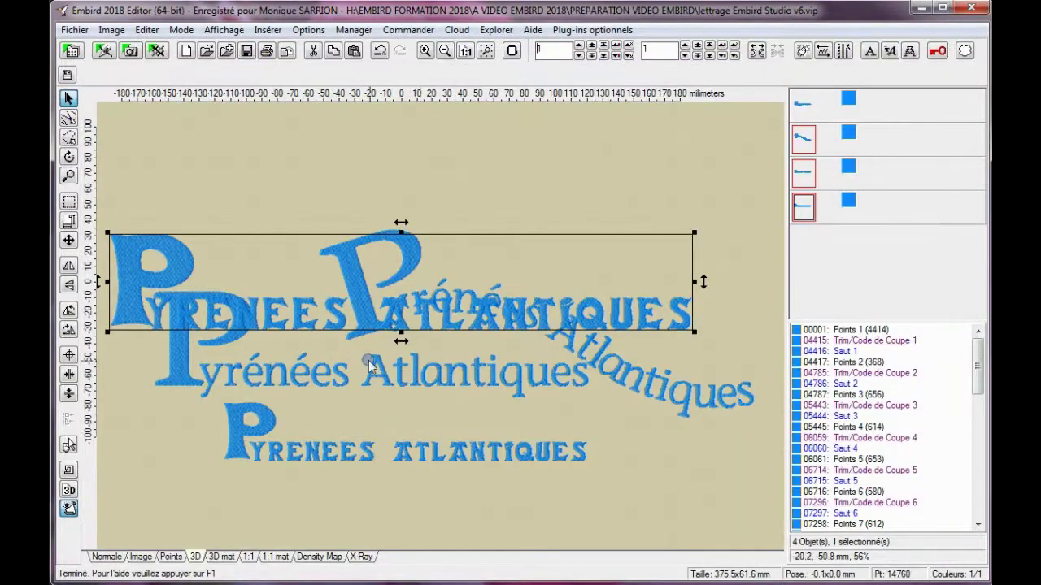
Step: Move the new Vasca Berria TT text above the other lettering, to about 17, 73 mm
{"action": "left_click_drag", "start_coordinate": [362, 290], "coordinate": [384, 221]}
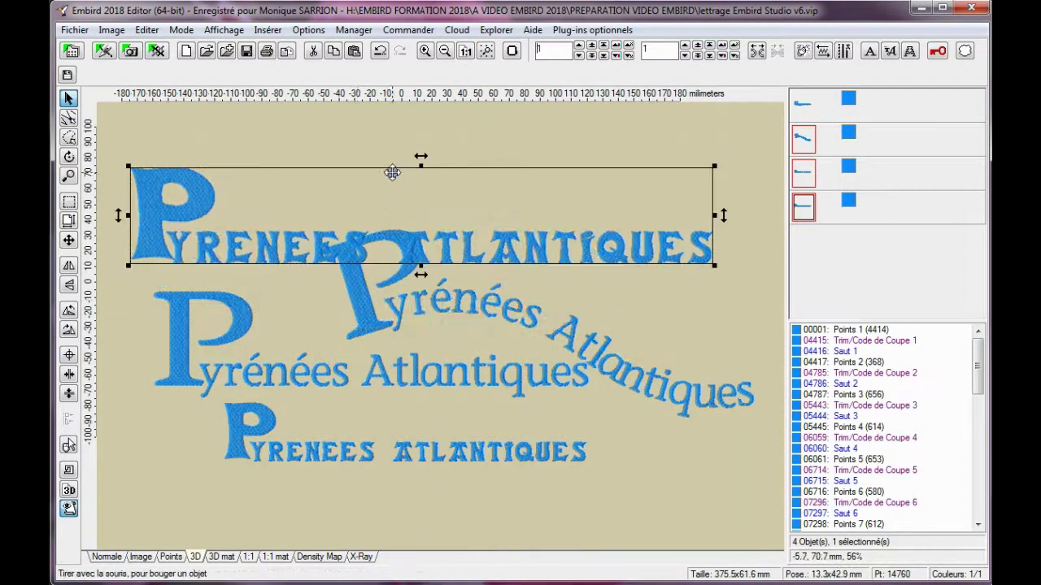
{"action": "left_click", "coordinate": [340, 202]}
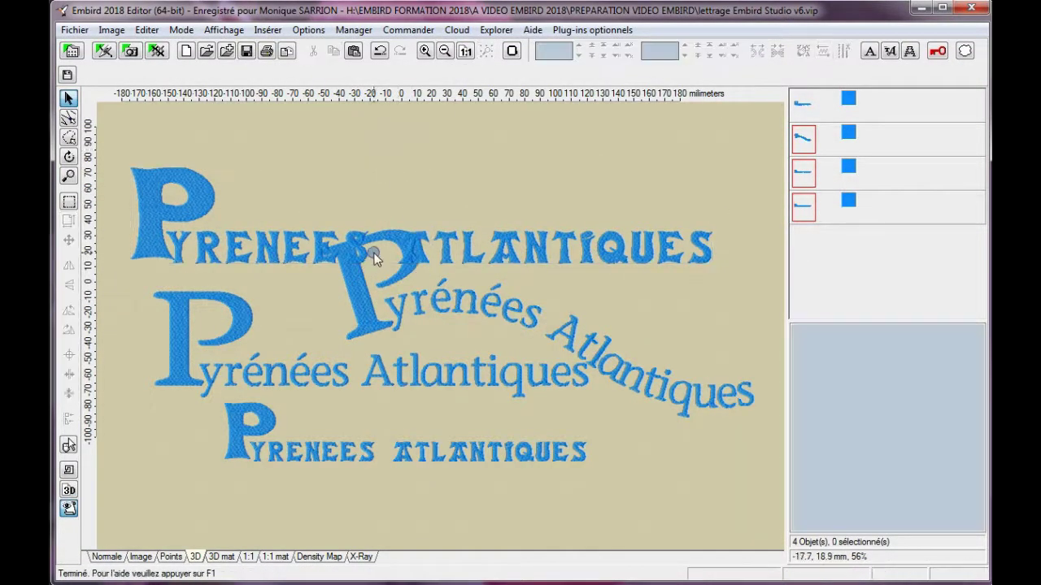
{"action": "left_click", "coordinate": [285, 234]}
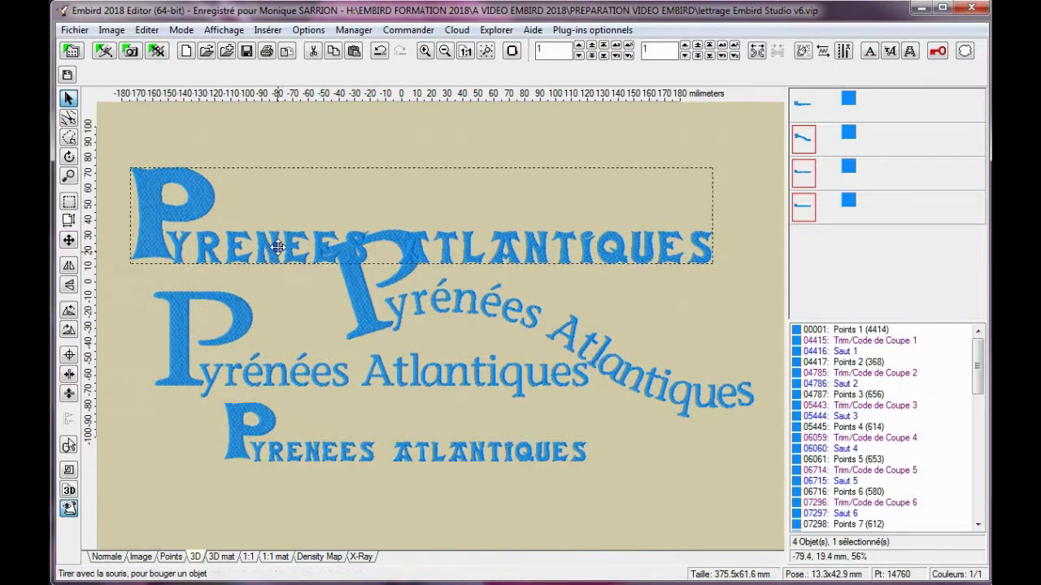
{"action": "mouse_move", "coordinate": [283, 229]}
{"action": "left_mouse_down"}
{"action": "mouse_move", "coordinate": [293, 168]}
{"action": "mouse_move", "coordinate": [280, 175]}
{"action": "mouse_move", "coordinate": [282, 214]}
{"action": "left_mouse_up"}
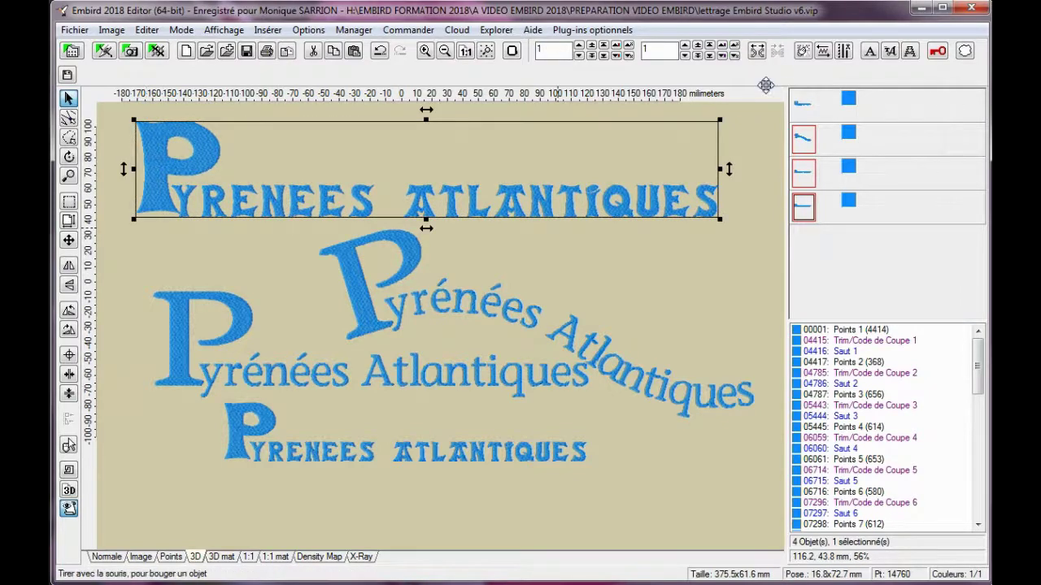
Step: Insert the Vasca Berria TT text again with automatic columns as fill and no contours
{"action": "left_click", "coordinate": [890, 52]}
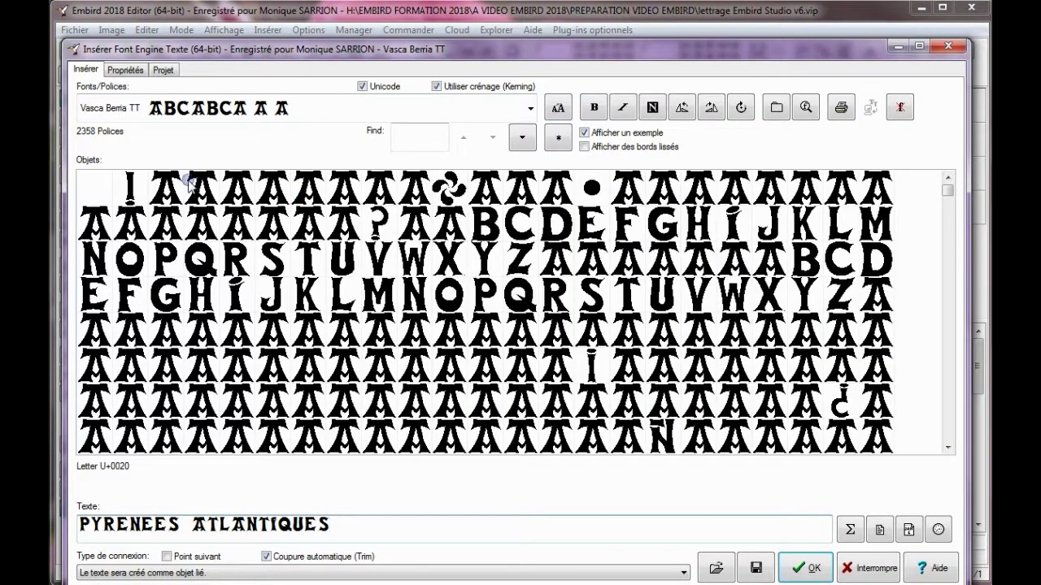
{"action": "left_click", "coordinate": [127, 70]}
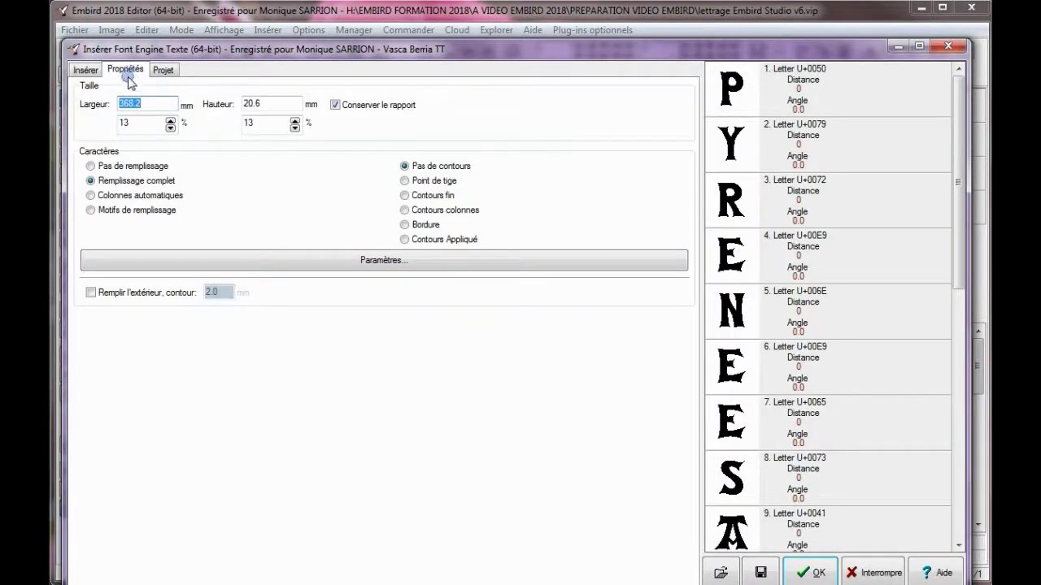
{"action": "left_click", "coordinate": [92, 196]}
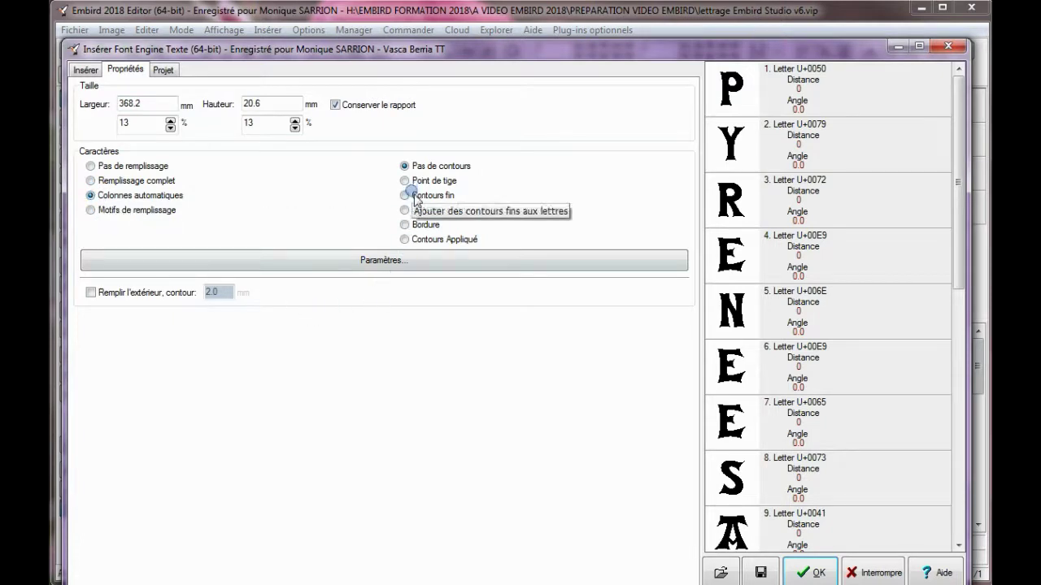
{"action": "left_click", "coordinate": [814, 573]}
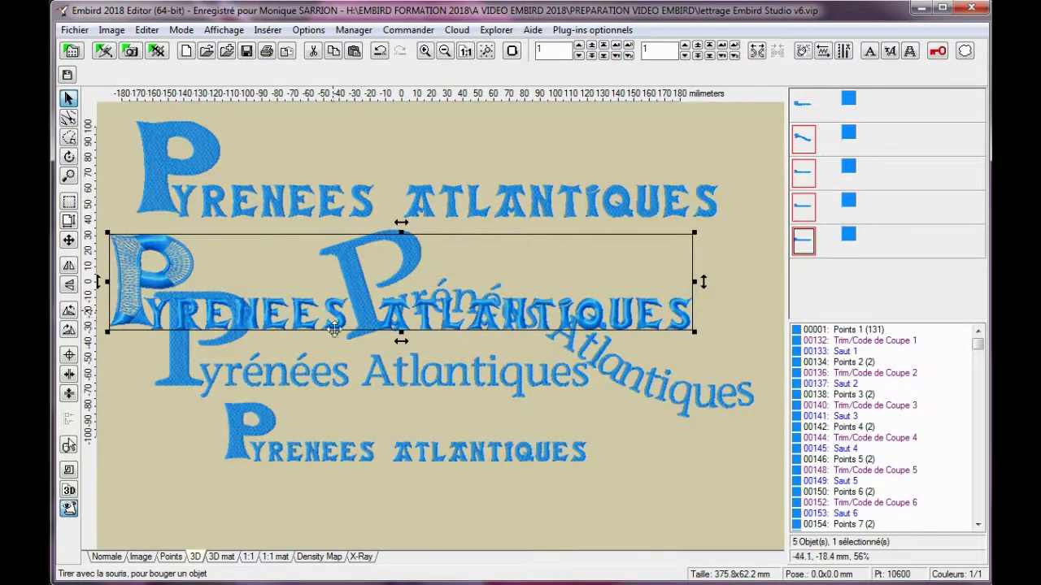
Step: Move the column-filled text below the other lettering, to about 5, -122 mm, and cut it from the design
{"action": "left_click_drag", "start_coordinate": [333, 319], "coordinate": [337, 416]}
{"action": "left_click_drag", "start_coordinate": [340, 502], "coordinate": [342, 502]}
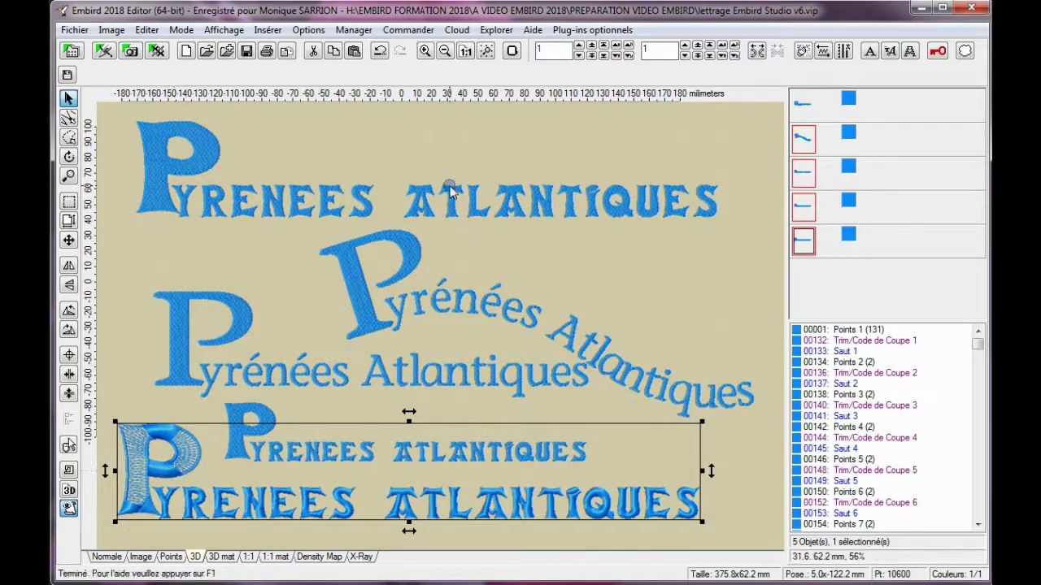
{"action": "left_click", "coordinate": [313, 51]}
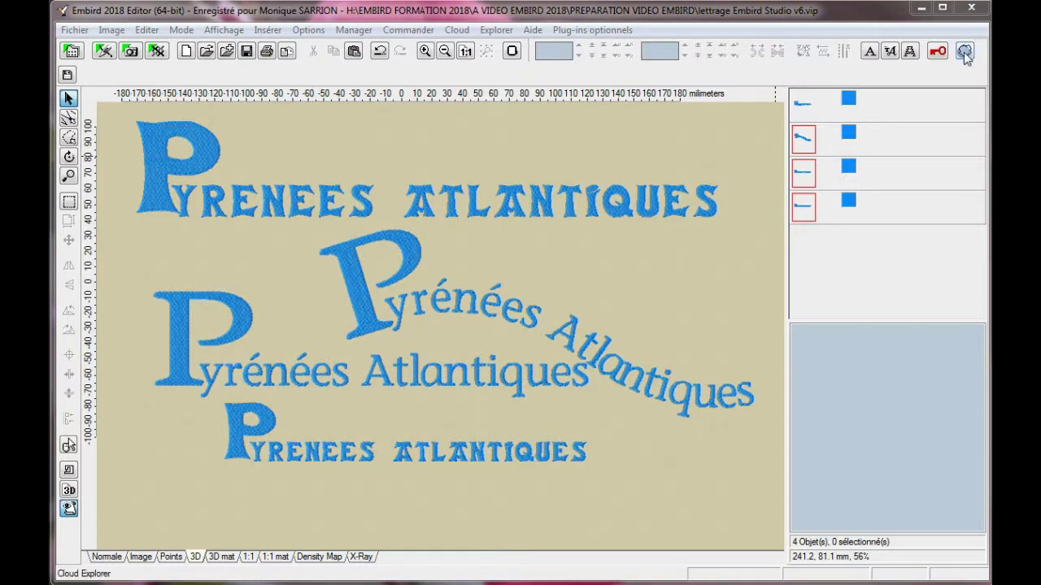
Step: Start another "PYRENEES ATLANTIQUES" text and set its letters to complete fill without contours
{"action": "left_click", "coordinate": [890, 52]}
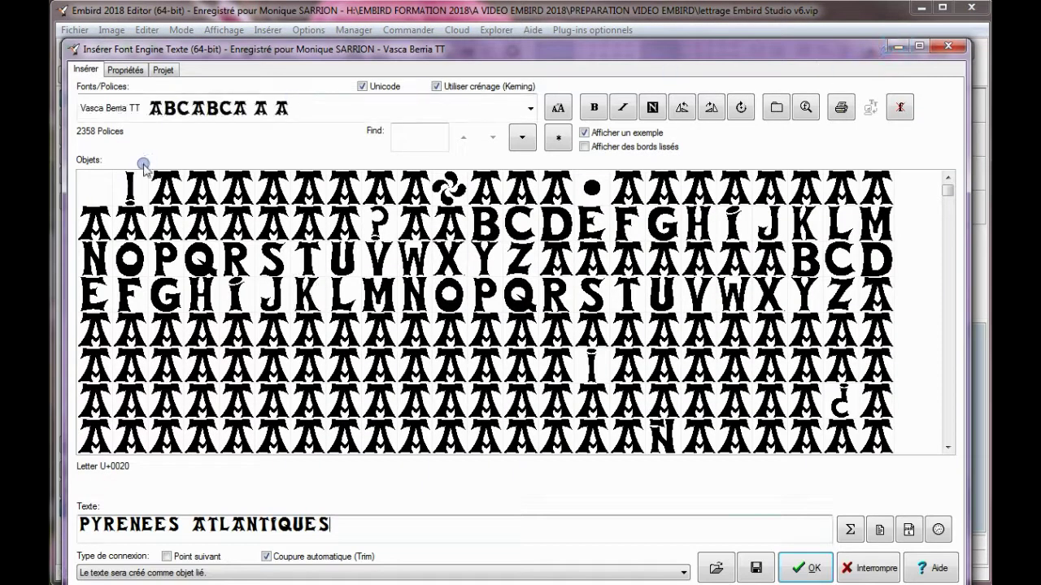
{"action": "left_click", "coordinate": [124, 70]}
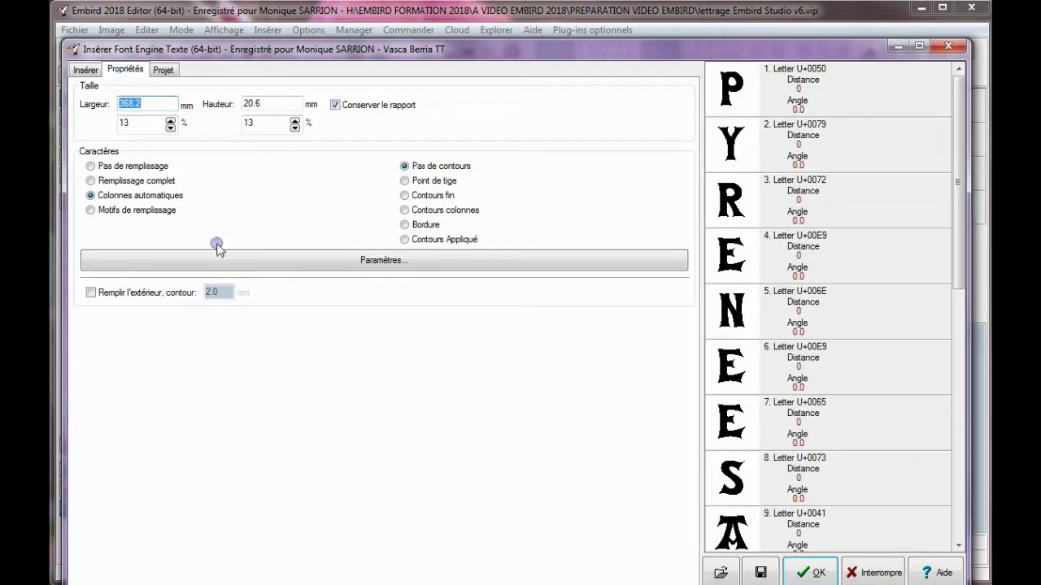
{"action": "left_click", "coordinate": [91, 180]}
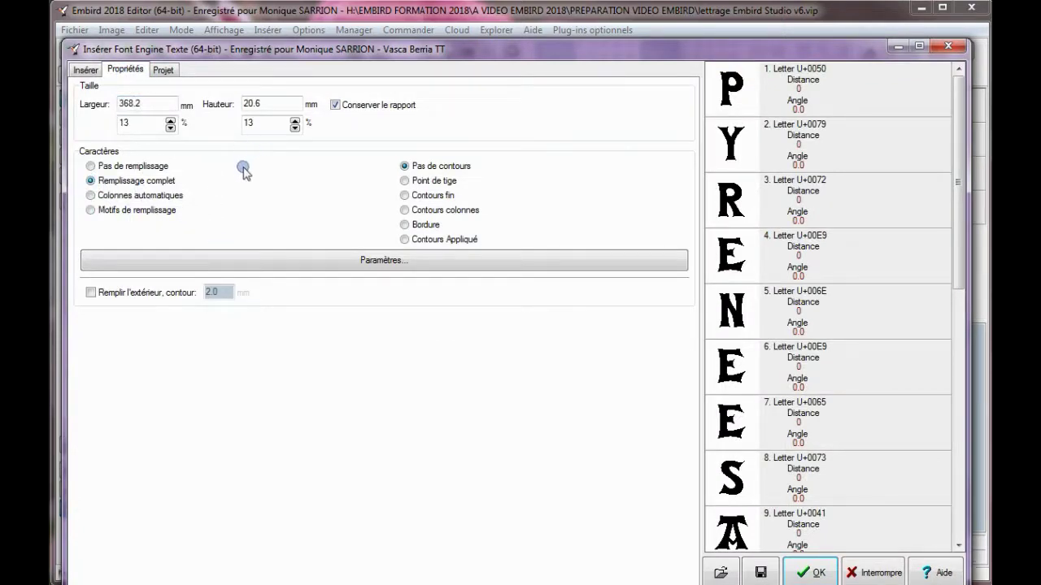
Step: Lay the Vasca Berria TT text along a Circle reference line and set its starting point to 17.00, over the top of the circle
{"action": "left_click", "coordinate": [158, 71]}
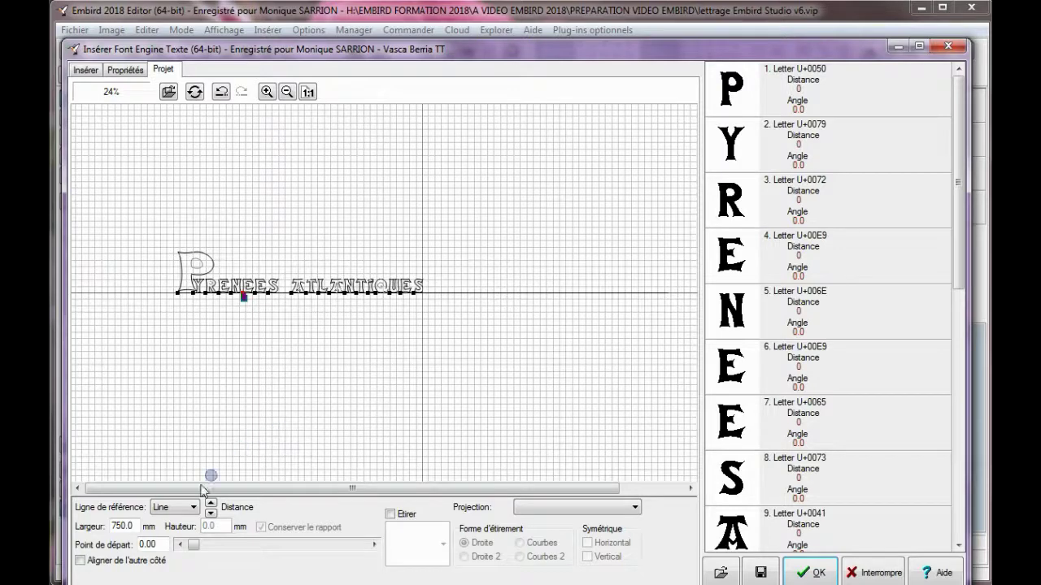
{"action": "left_click", "coordinate": [193, 508]}
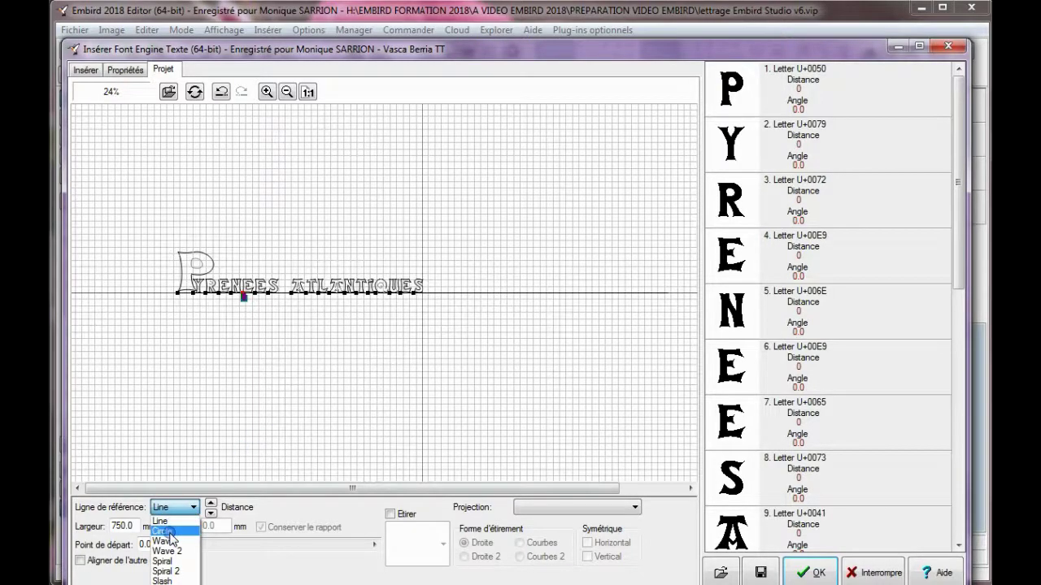
{"action": "left_click", "coordinate": [167, 531]}
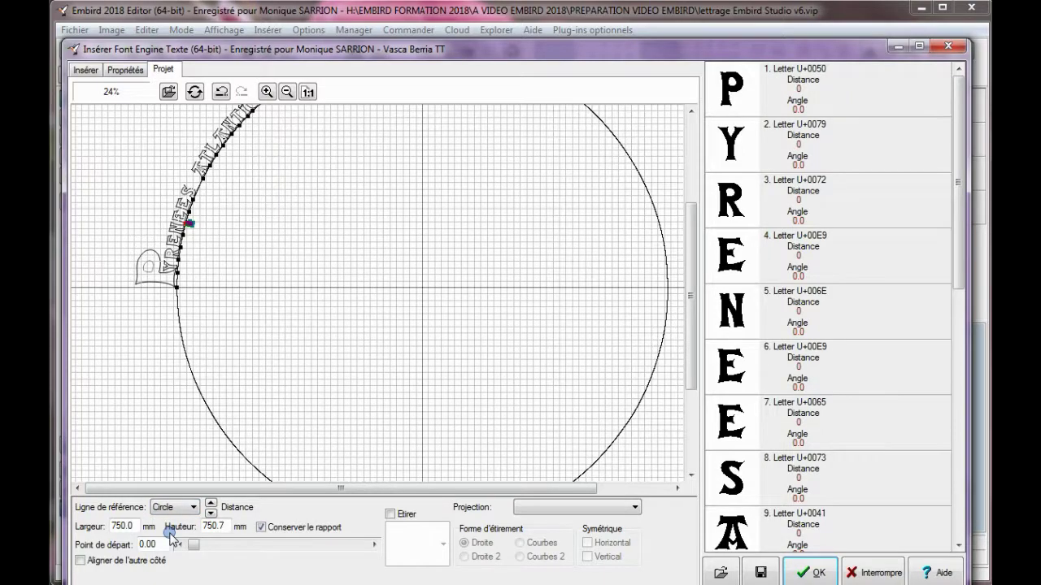
{"action": "left_click_drag", "start_coordinate": [690, 264], "coordinate": [688, 205]}
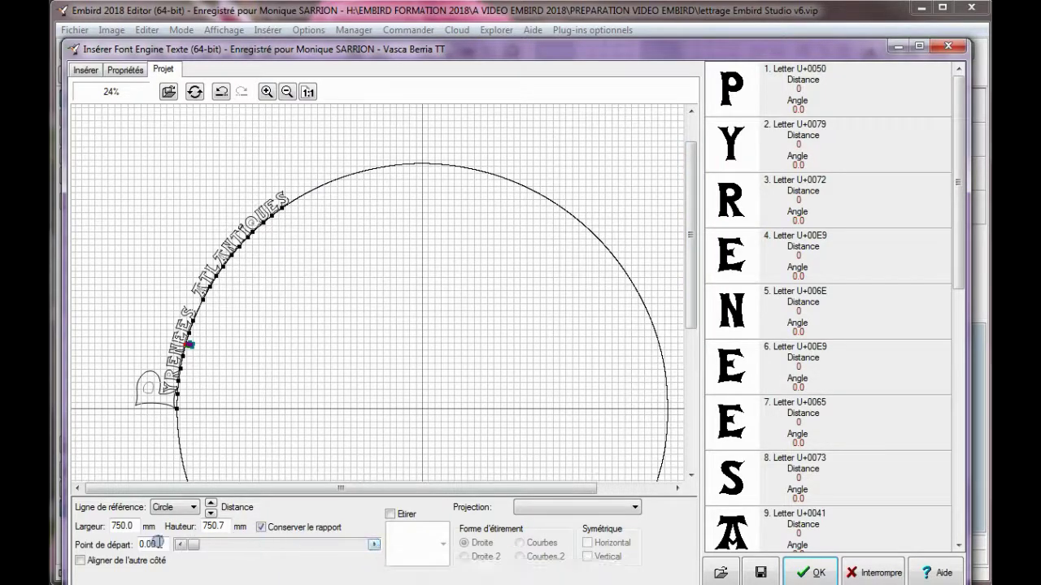
{"action": "left_click_drag", "start_coordinate": [192, 548], "coordinate": [222, 550]}
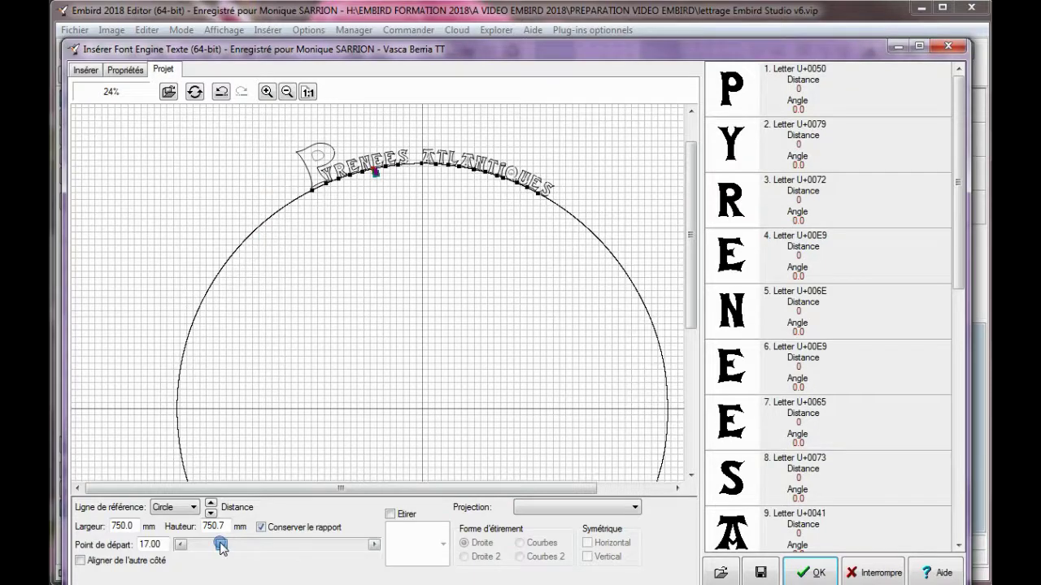
{"action": "left_click", "coordinate": [181, 545]}
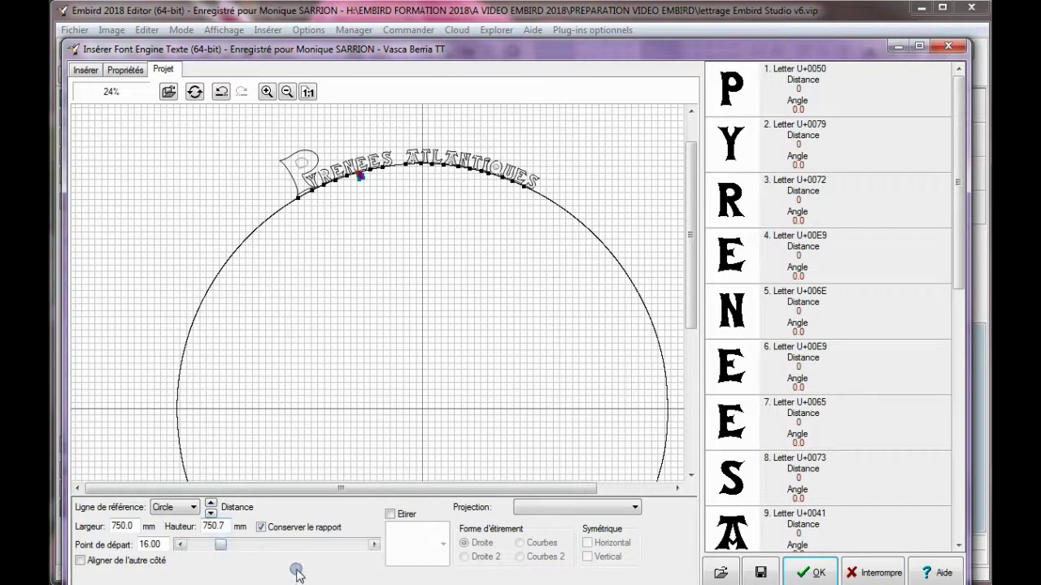
{"action": "left_click", "coordinate": [374, 545]}
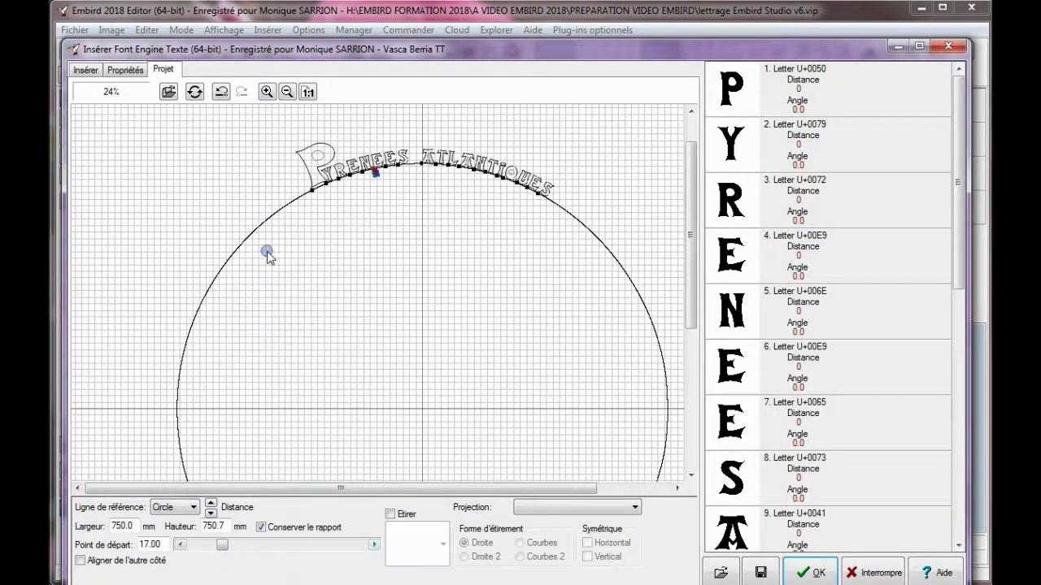
Step: Insert the circle-aligned Vasca Berria TT text and move it below the other lettering, to about 11, -162 mm
{"action": "left_click", "coordinate": [308, 195]}
{"action": "left_click", "coordinate": [816, 573]}
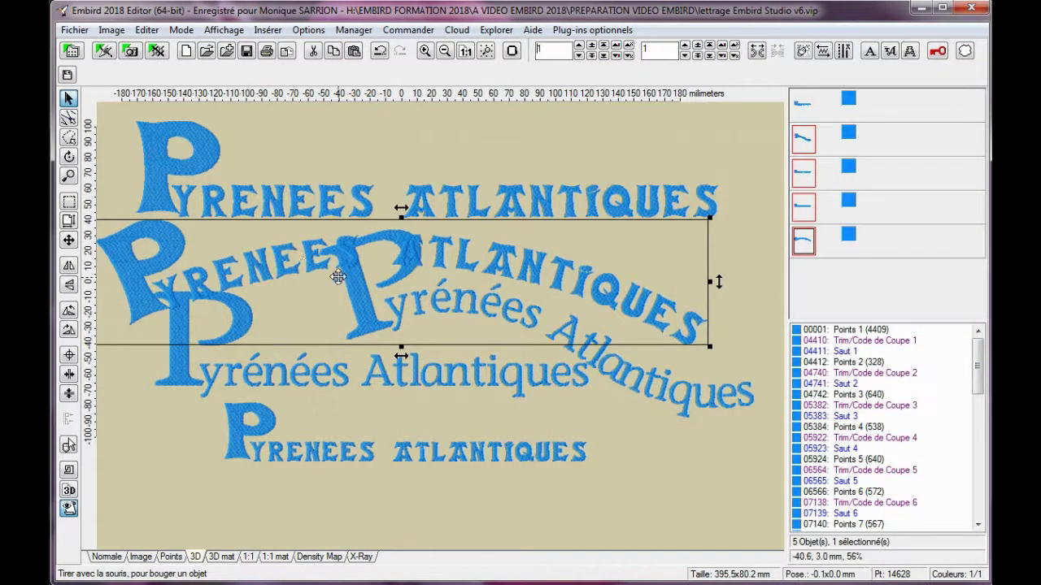
{"action": "left_click_drag", "start_coordinate": [351, 265], "coordinate": [371, 518]}
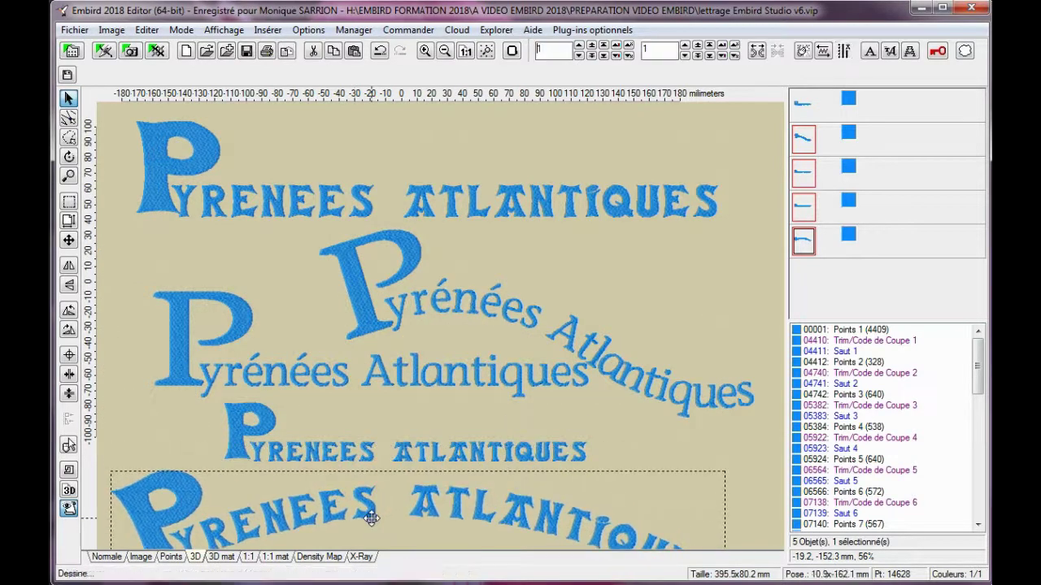
Step: Replace the straight top text with the arched one, at about 10, 52 mm, and move the wave text below the other lettering
{"action": "left_click", "coordinate": [337, 189]}
{"action": "left_click", "coordinate": [316, 51]}
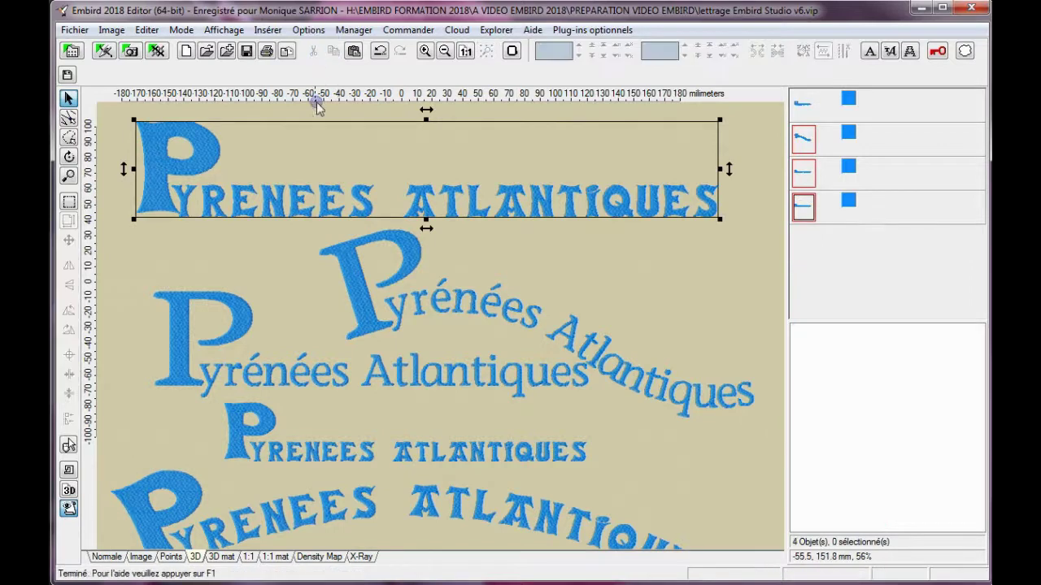
{"action": "left_click", "coordinate": [431, 508]}
{"action": "left_click_drag", "start_coordinate": [440, 505], "coordinate": [440, 176]}
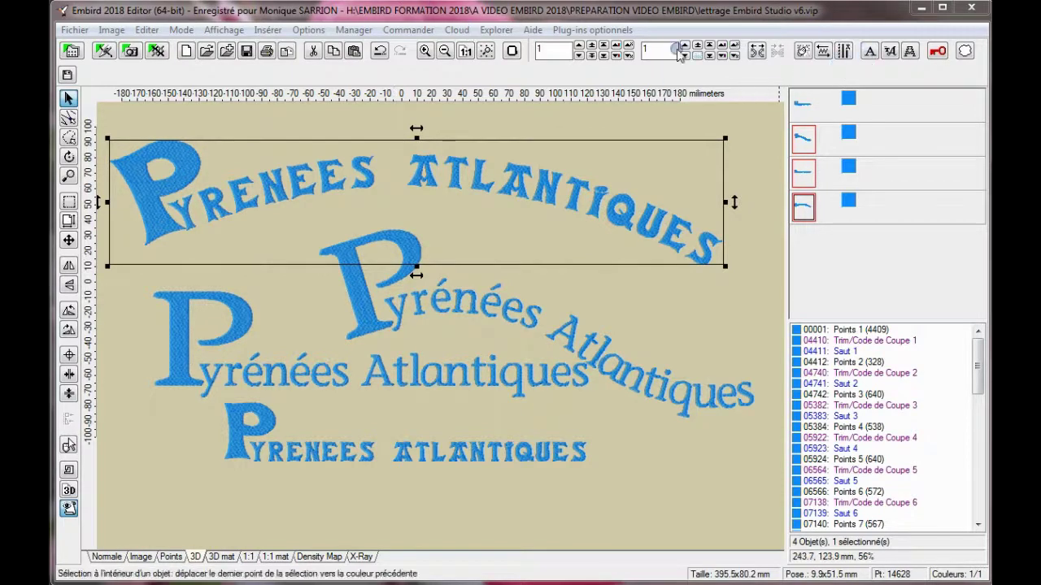
{"action": "key", "text": "ctrl+z"}
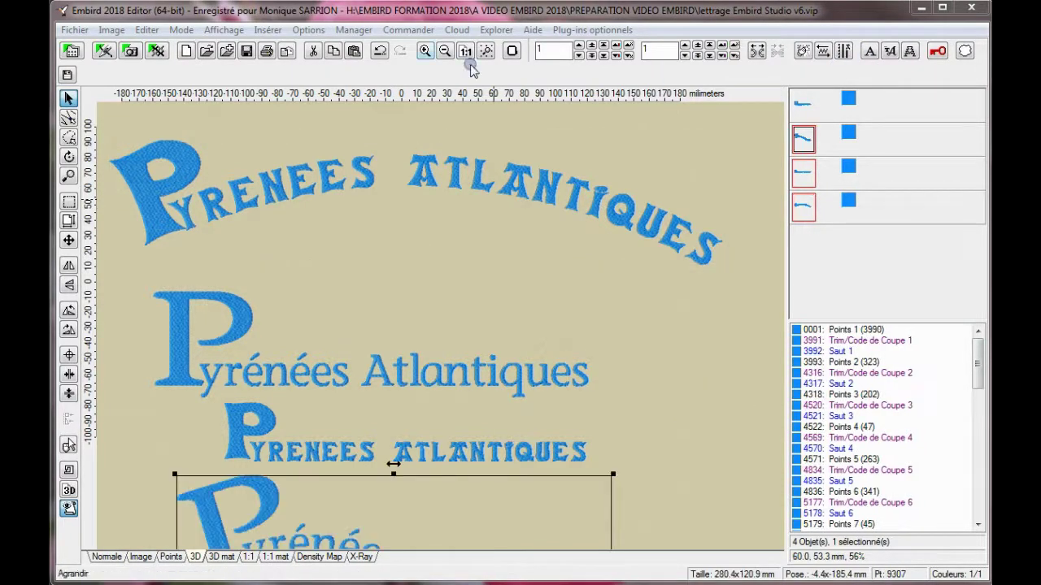
Step: Start another "PYRENEES ATLANTIQUES" text in Vasca Berria TT and open its layout settings
{"action": "left_click", "coordinate": [888, 52]}
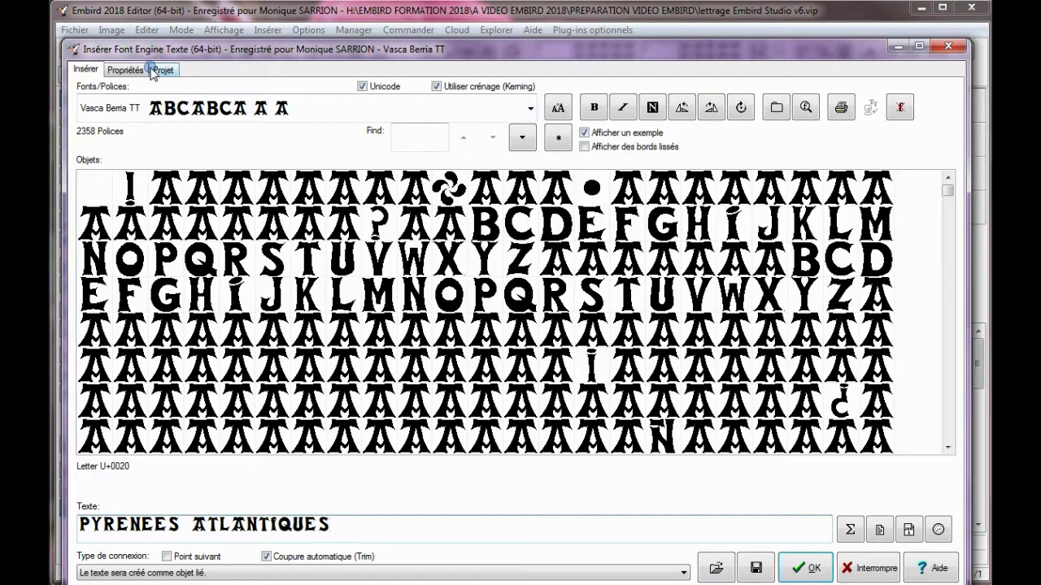
{"action": "left_click", "coordinate": [155, 70]}
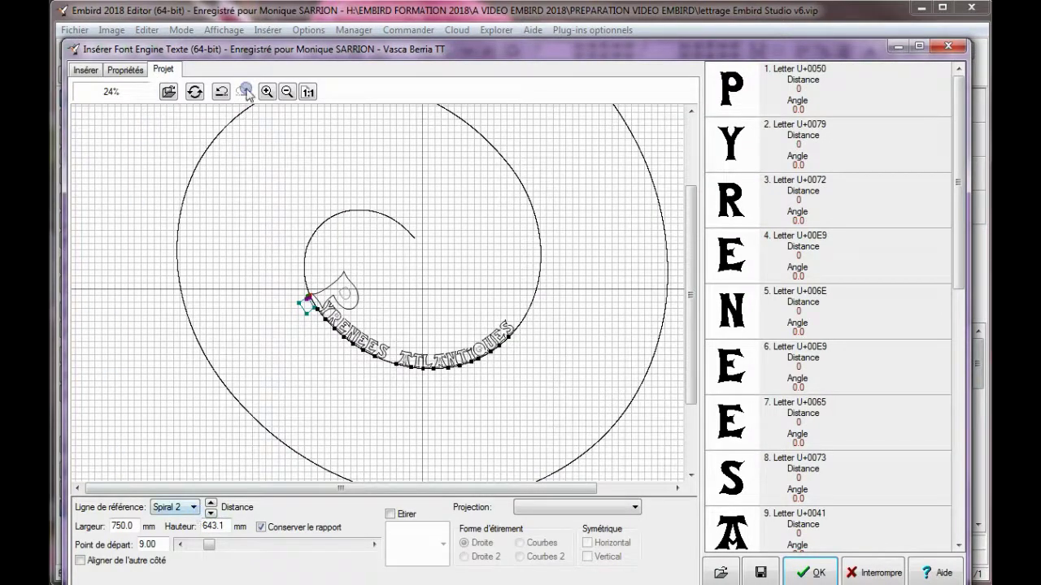
Step: Try the text along a Line reference line with the starting point moved to 22.00
{"action": "left_click", "coordinate": [193, 509]}
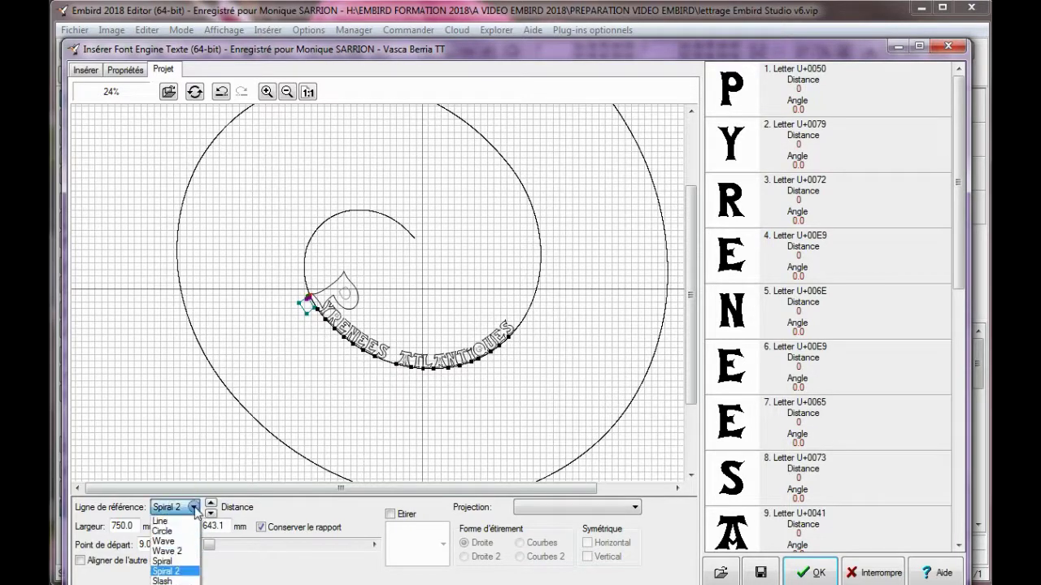
{"action": "left_click", "coordinate": [154, 521]}
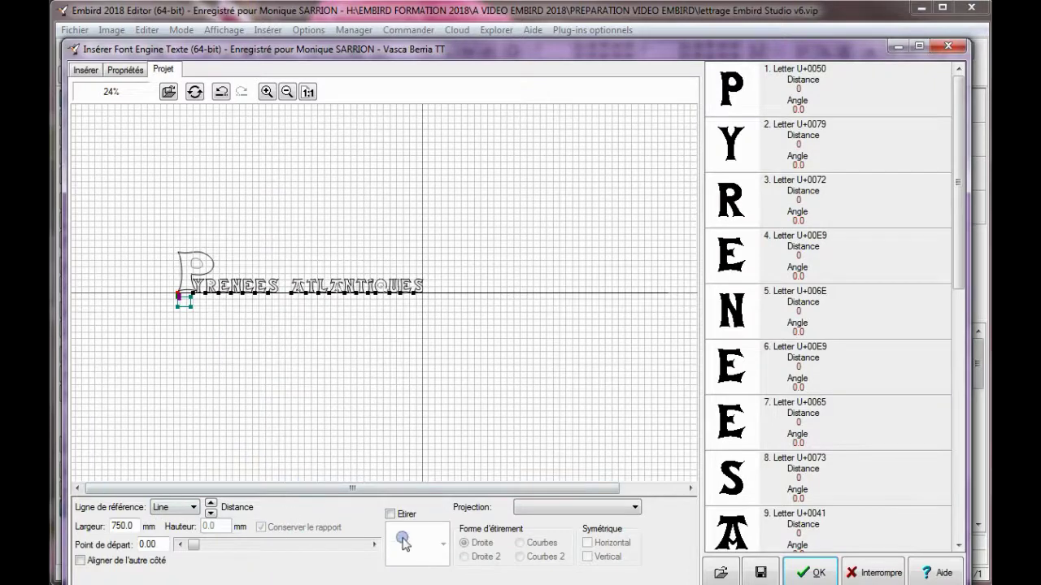
{"action": "left_click", "coordinate": [374, 544]}
{"action": "left_click", "coordinate": [374, 544]}
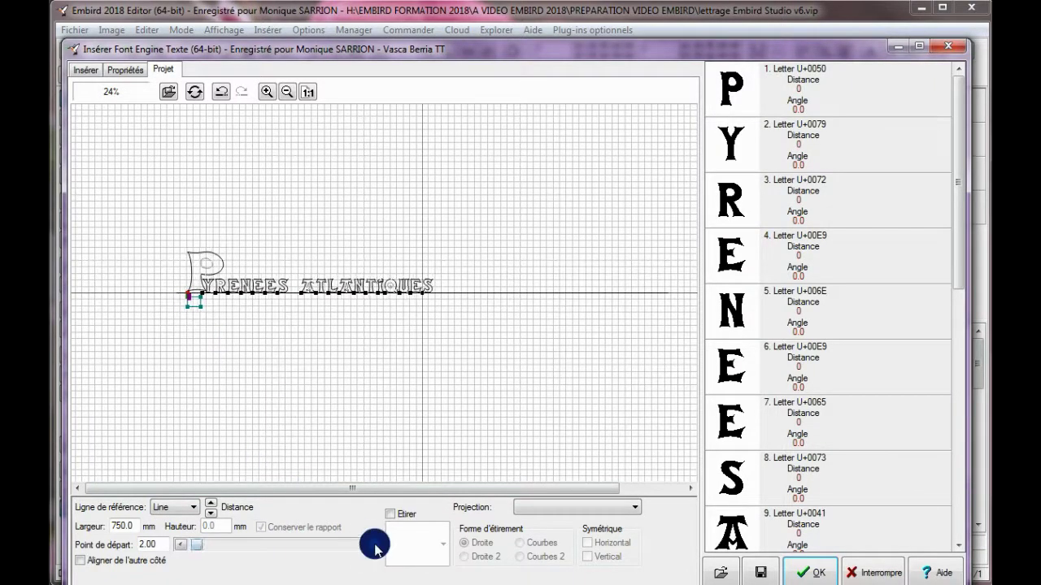
{"action": "left_click", "coordinate": [375, 544]}
{"action": "left_click_drag", "start_coordinate": [374, 544], "coordinate": [375, 547]}
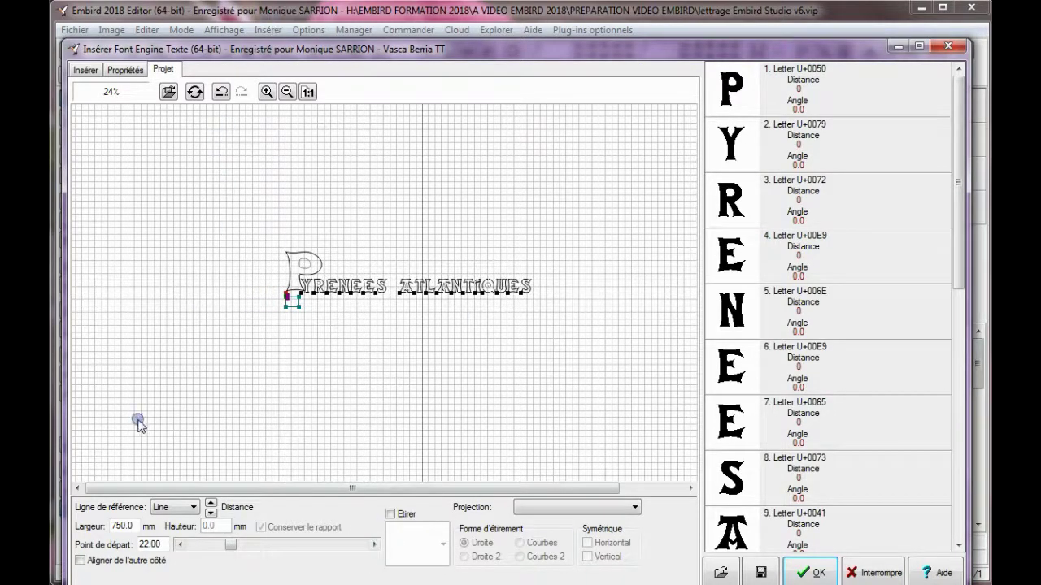
Step: Lay the text along a Spiral reference line and advance its starting point to 88.00, along the outer turn
{"action": "left_click", "coordinate": [194, 507]}
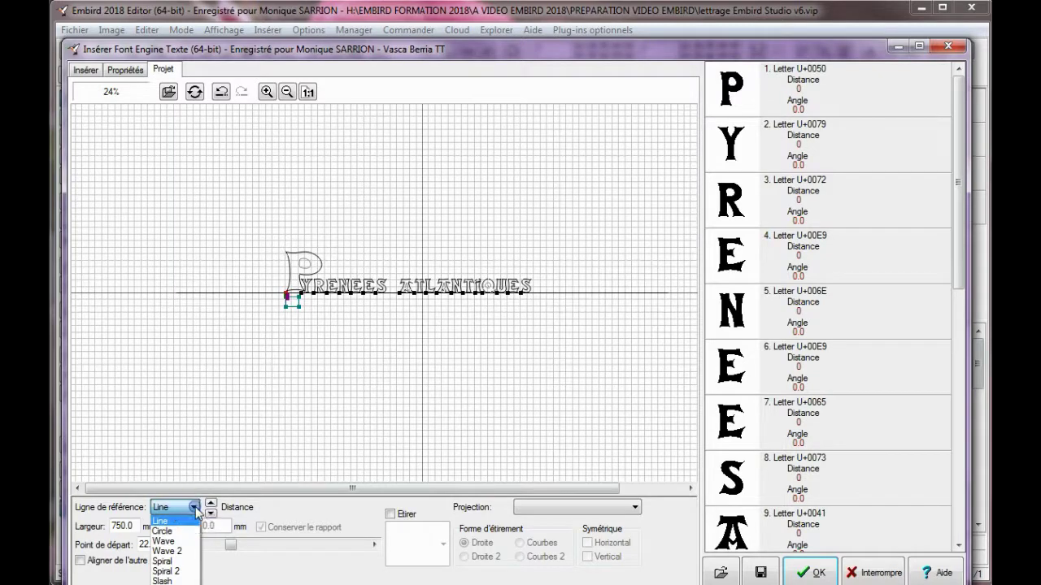
{"action": "left_click", "coordinate": [170, 561]}
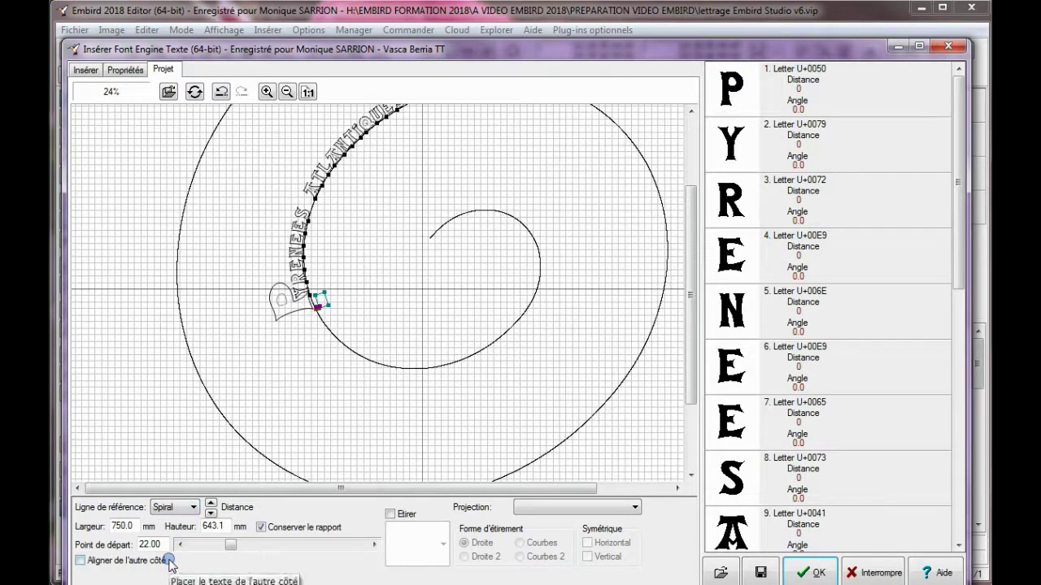
{"action": "left_click_drag", "start_coordinate": [234, 550], "coordinate": [239, 551]}
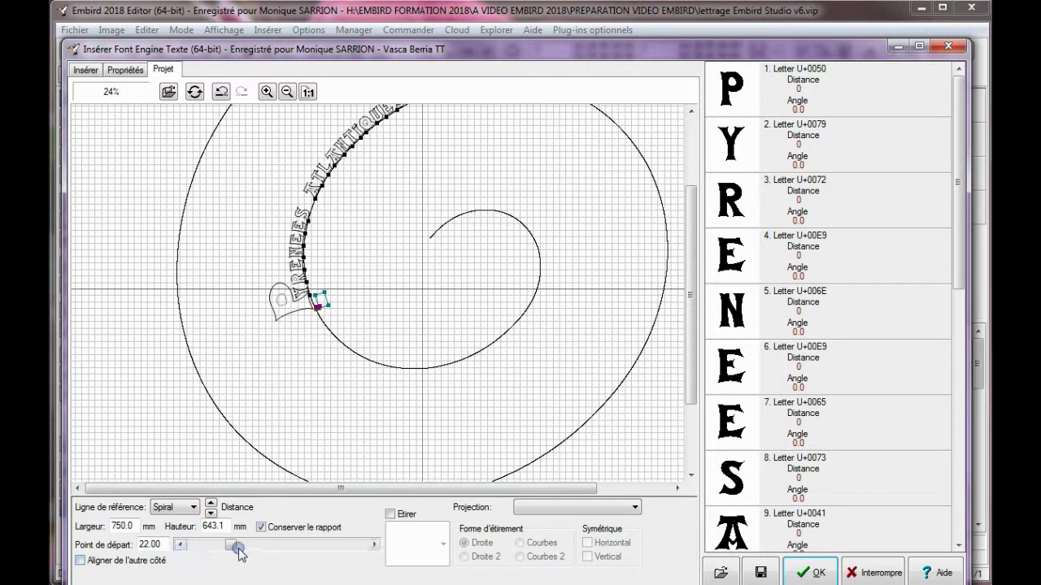
{"action": "left_click", "coordinate": [375, 546]}
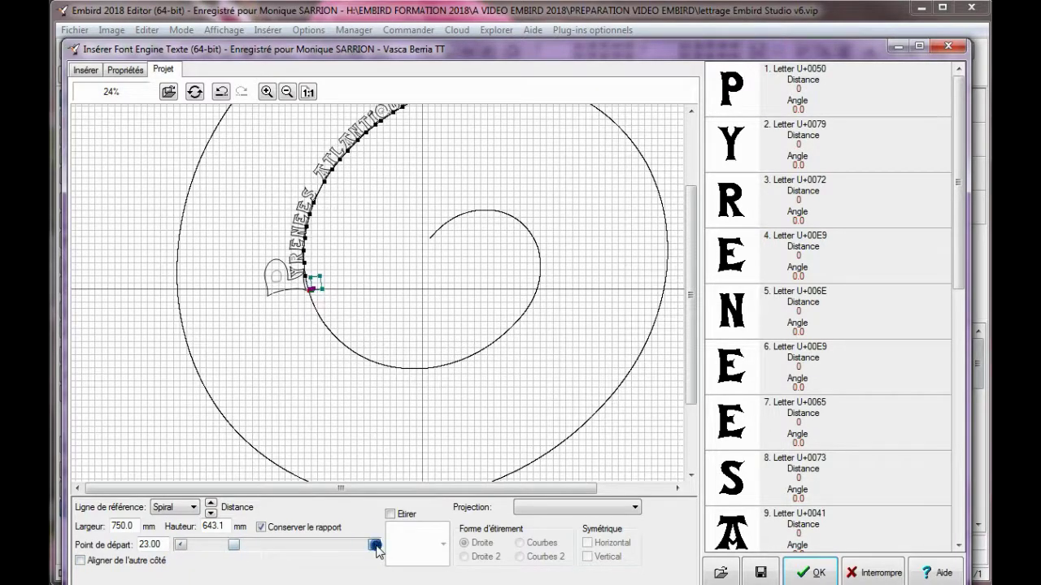
{"action": "left_click", "coordinate": [375, 545]}
{"action": "left_click", "coordinate": [374, 546]}
{"action": "left_click", "coordinate": [375, 546]}
{"action": "left_click", "coordinate": [375, 545]}
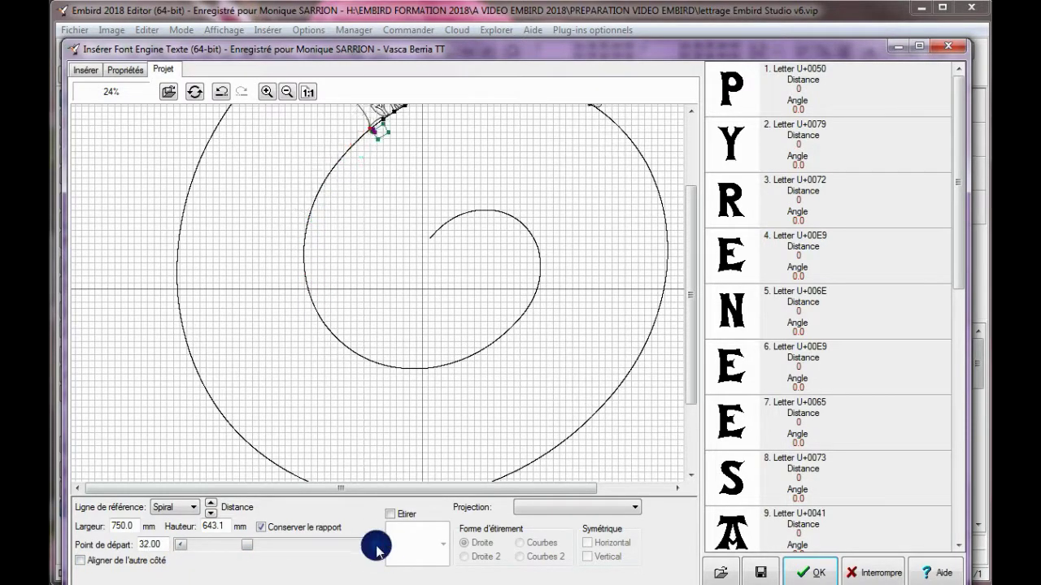
{"action": "left_click", "coordinate": [375, 545]}
{"action": "left_click", "coordinate": [375, 546]}
{"action": "left_click", "coordinate": [374, 545]}
{"action": "left_click", "coordinate": [375, 546]}
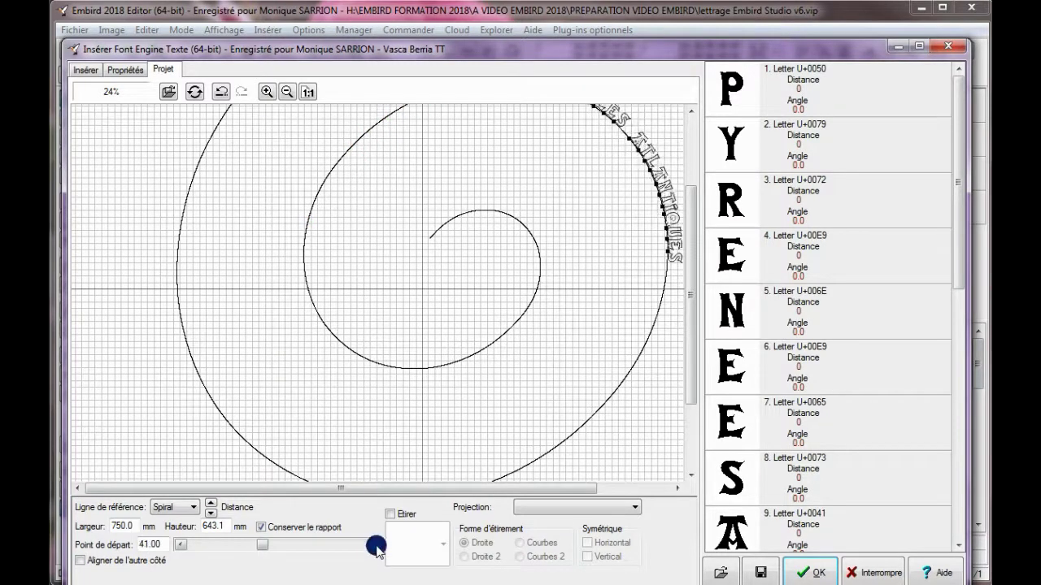
{"action": "left_click", "coordinate": [375, 546]}
{"action": "left_click", "coordinate": [375, 546]}
{"action": "left_click", "coordinate": [375, 545]}
{"action": "left_click", "coordinate": [375, 545]}
{"action": "left_click", "coordinate": [377, 550]}
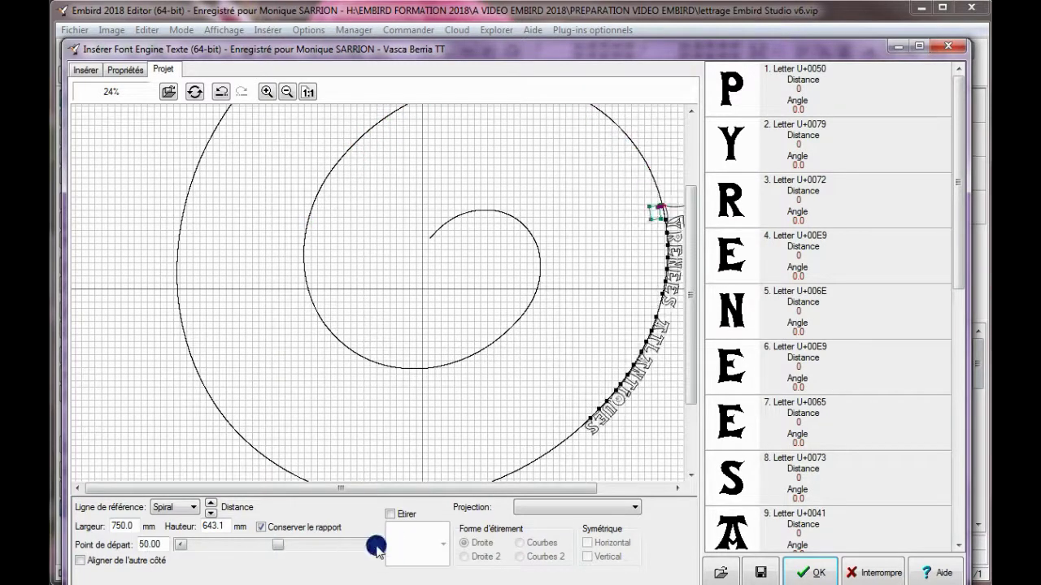
{"action": "left_click", "coordinate": [377, 549]}
{"action": "left_click", "coordinate": [377, 550]}
{"action": "left_click", "coordinate": [377, 550]}
{"action": "left_click", "coordinate": [375, 546]}
{"action": "left_click", "coordinate": [376, 547]}
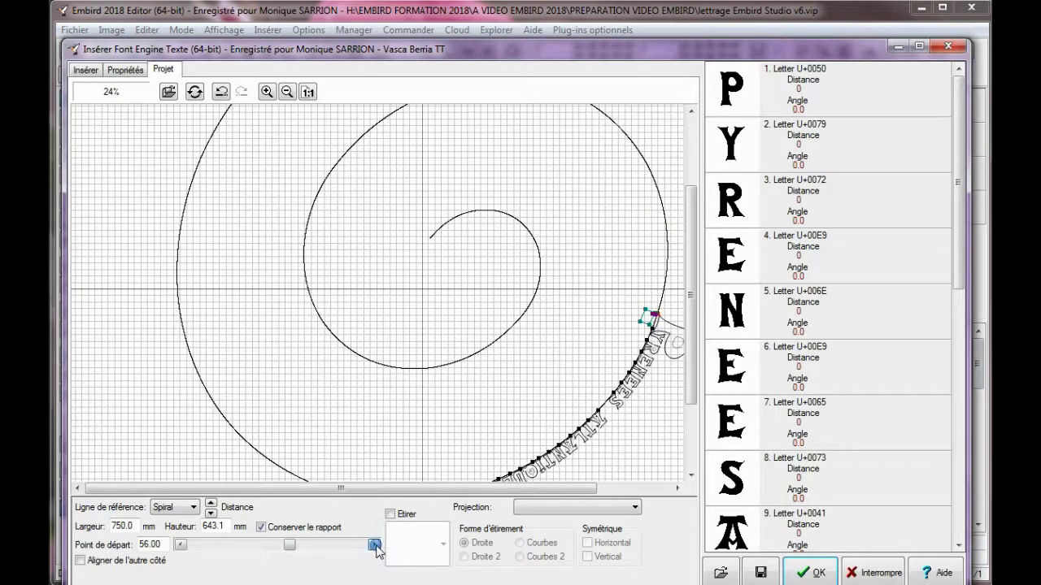
{"action": "left_click", "coordinate": [376, 547]}
{"action": "left_click", "coordinate": [375, 546]}
{"action": "left_click", "coordinate": [376, 546]}
{"action": "left_click", "coordinate": [376, 547]}
{"action": "left_click", "coordinate": [376, 547]}
{"action": "left_click", "coordinate": [375, 546]}
{"action": "left_click", "coordinate": [375, 547]}
{"action": "left_click", "coordinate": [376, 546]}
{"action": "left_click", "coordinate": [375, 547]}
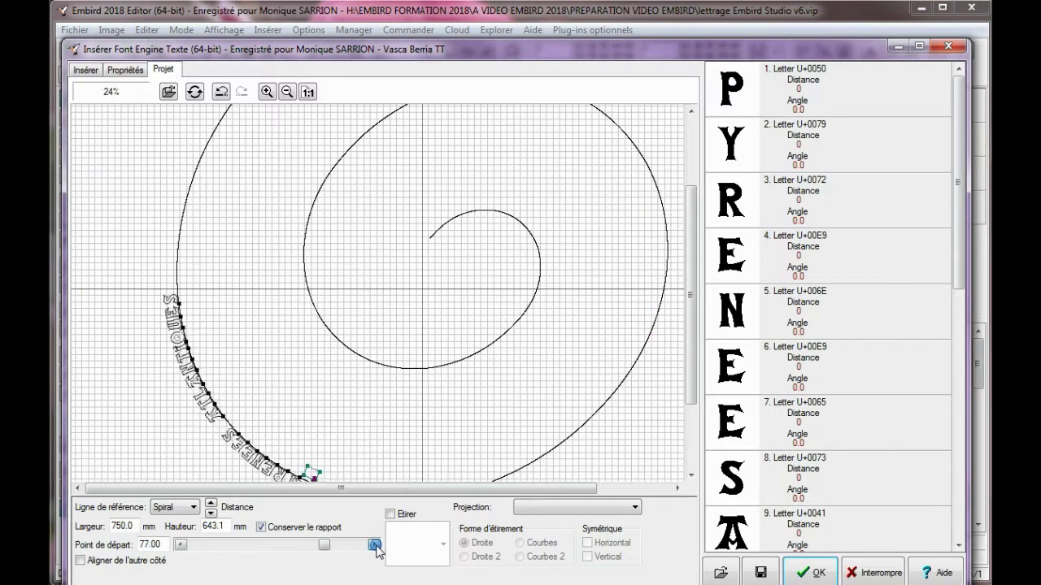
{"action": "left_click", "coordinate": [376, 547]}
{"action": "left_click", "coordinate": [375, 546]}
{"action": "left_click", "coordinate": [375, 547]}
{"action": "left_click", "coordinate": [376, 546]}
{"action": "left_click", "coordinate": [376, 546]}
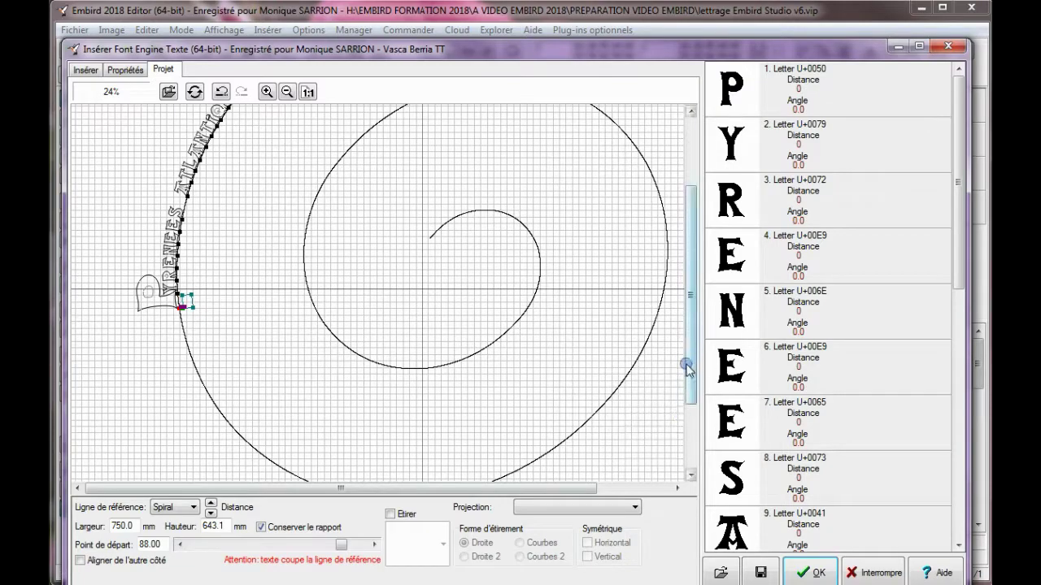
Step: Bring the starting point back to 68.00, at the lowest part of the spiral's outer turn
{"action": "left_click_drag", "start_coordinate": [690, 374], "coordinate": [688, 283]}
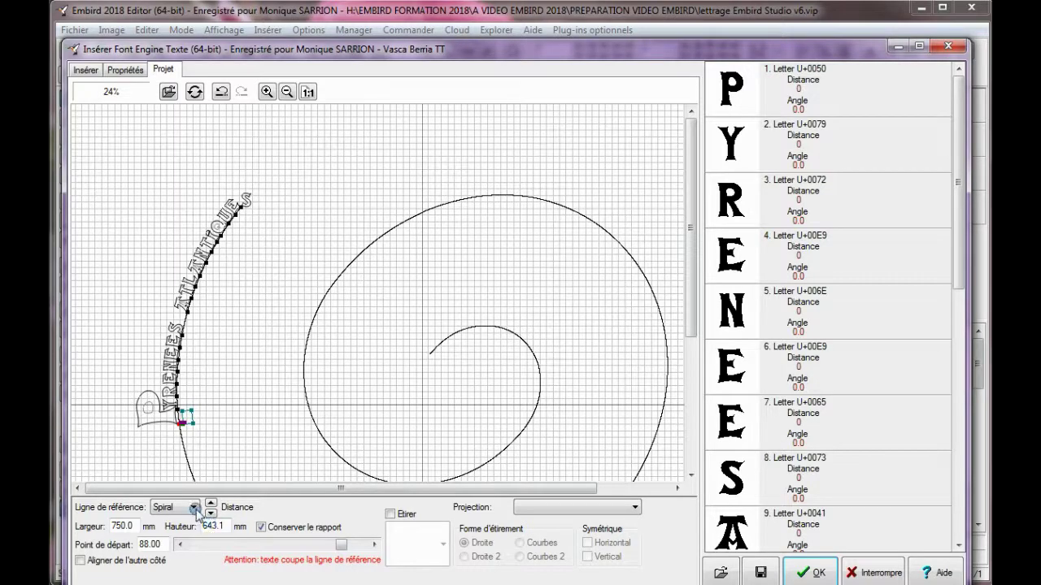
{"action": "left_click", "coordinate": [181, 549]}
{"action": "left_click", "coordinate": [180, 549]}
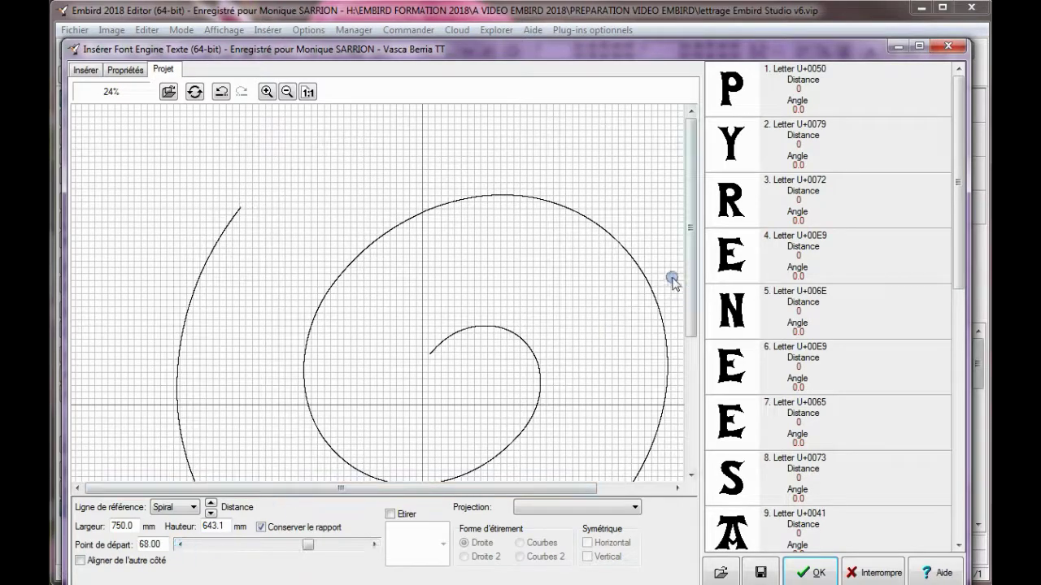
{"action": "left_click_drag", "start_coordinate": [690, 255], "coordinate": [684, 391]}
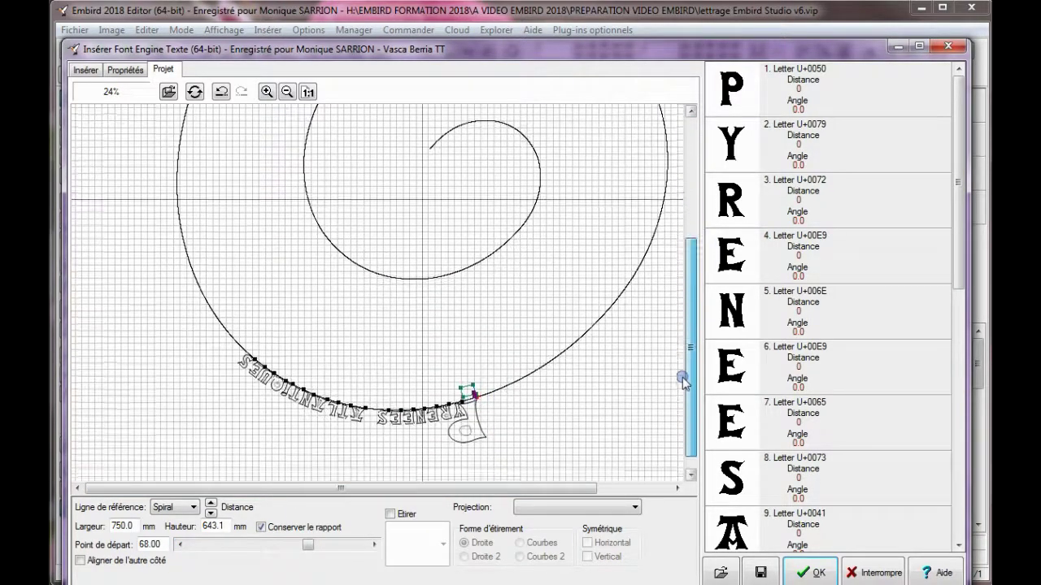
Step: Align the text on the other side of the spiral and set its starting point to 21.00
{"action": "left_click", "coordinate": [79, 561]}
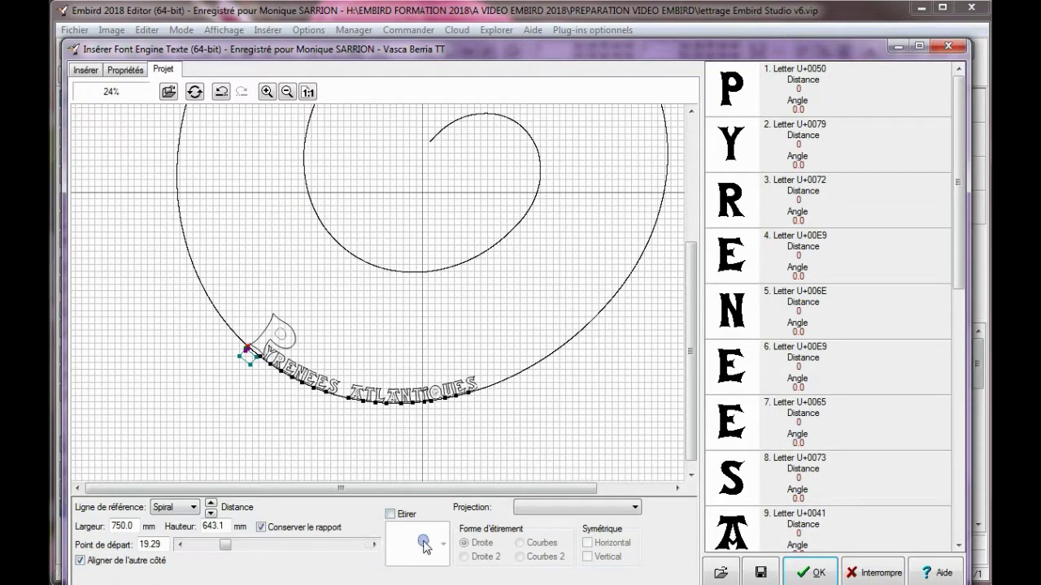
{"action": "left_click", "coordinate": [375, 546]}
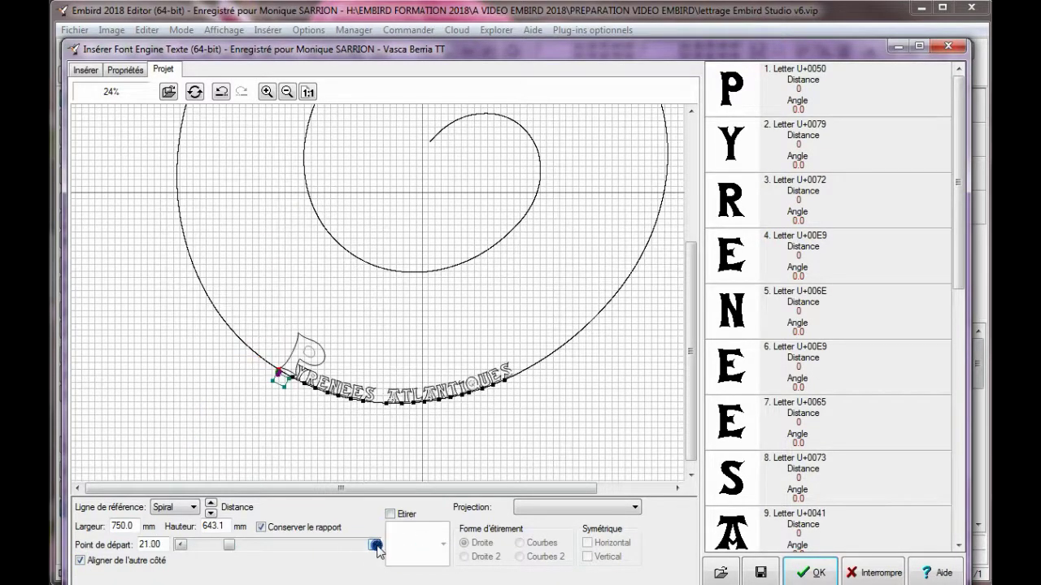
{"action": "left_click", "coordinate": [376, 545]}
{"action": "left_click", "coordinate": [375, 545]}
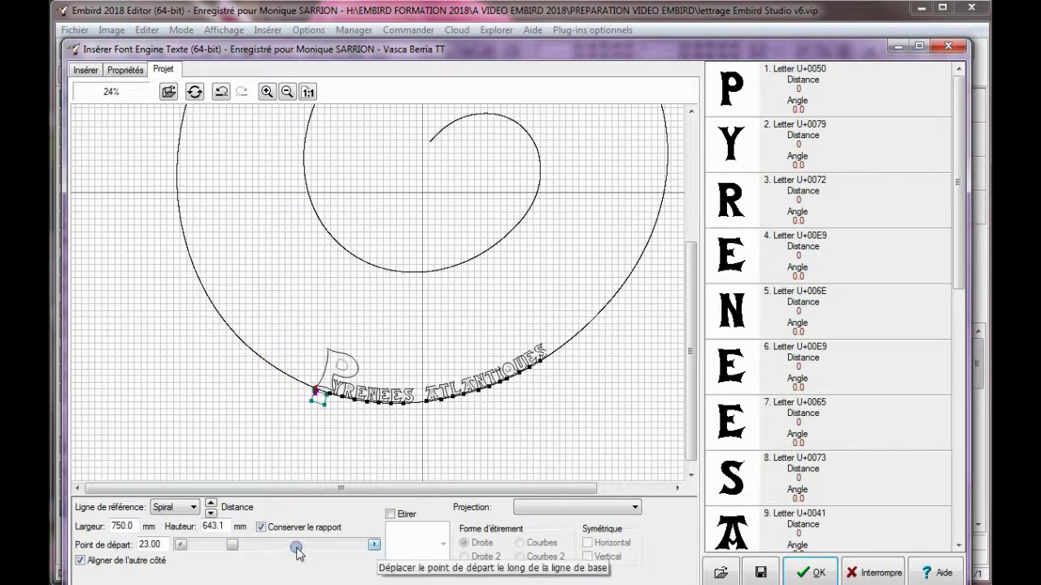
{"action": "left_click", "coordinate": [183, 546]}
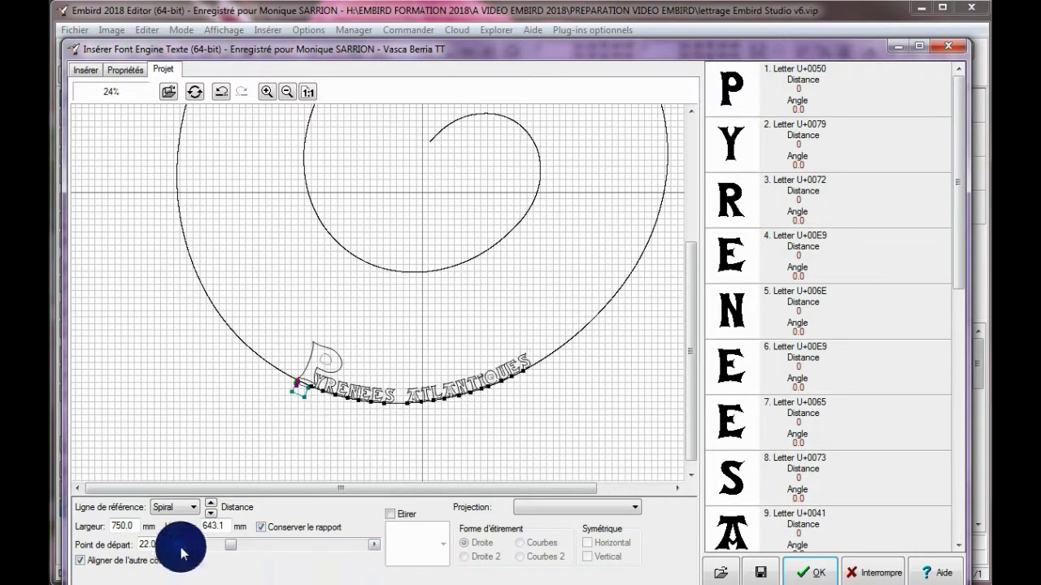
{"action": "left_click", "coordinate": [181, 546]}
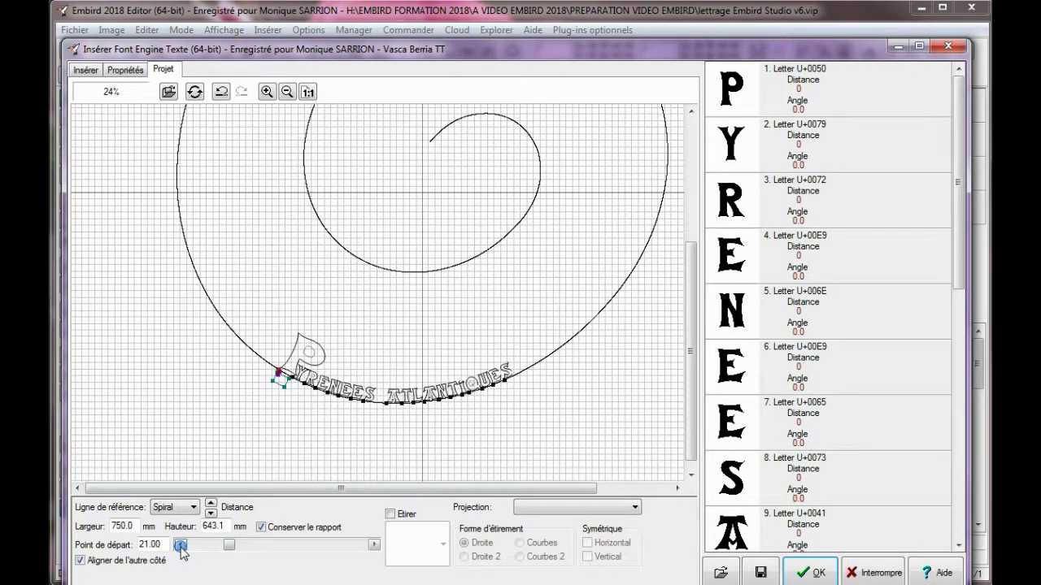
Step: Insert the spiral-aligned text into the design and move it up and slightly to the right
{"action": "left_click", "coordinate": [809, 573]}
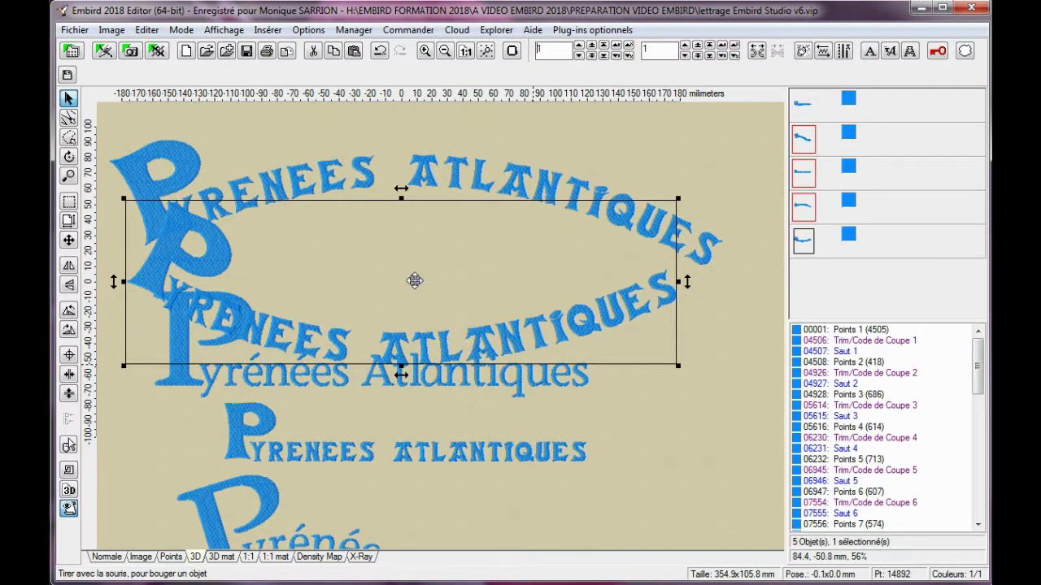
{"action": "left_click_drag", "start_coordinate": [415, 281], "coordinate": [435, 217]}
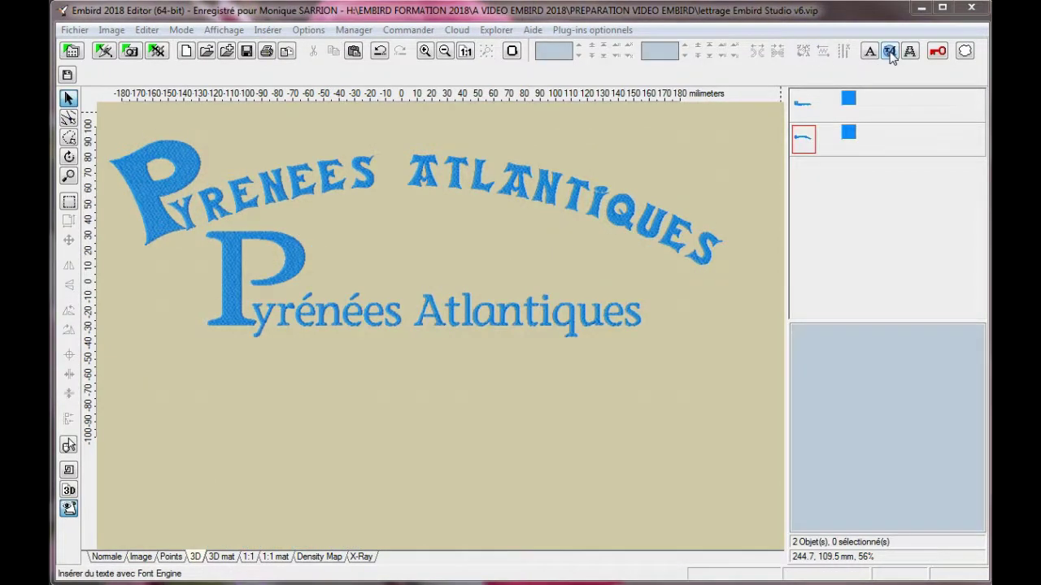
Step: Start a new Font Engine text with "Pyrénées Atlantiques" in VisioOutlineSSK and set its starting point on the spiral to 24.00
{"action": "left_click", "coordinate": [891, 51]}
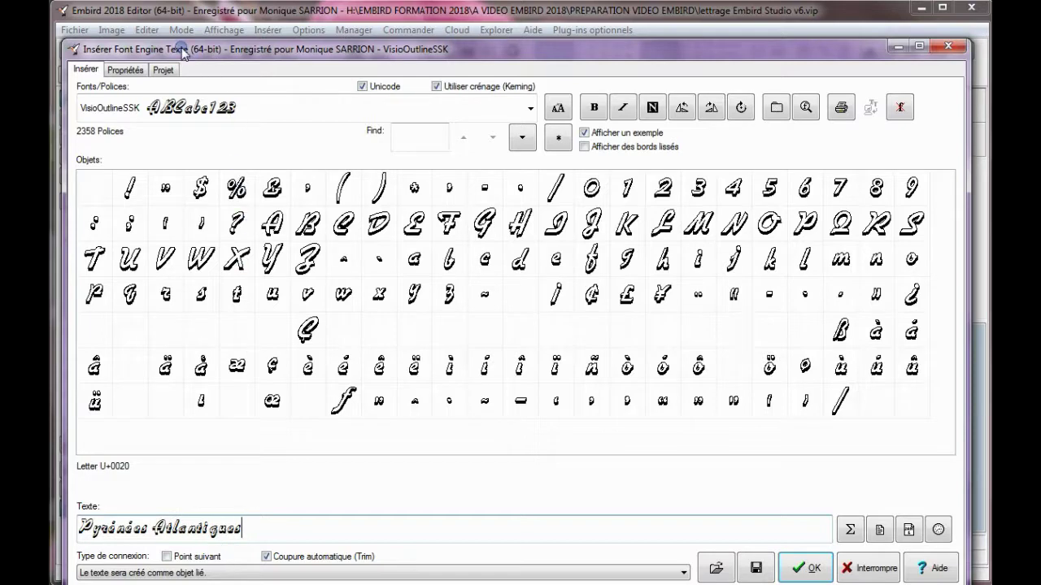
{"action": "left_click", "coordinate": [165, 70]}
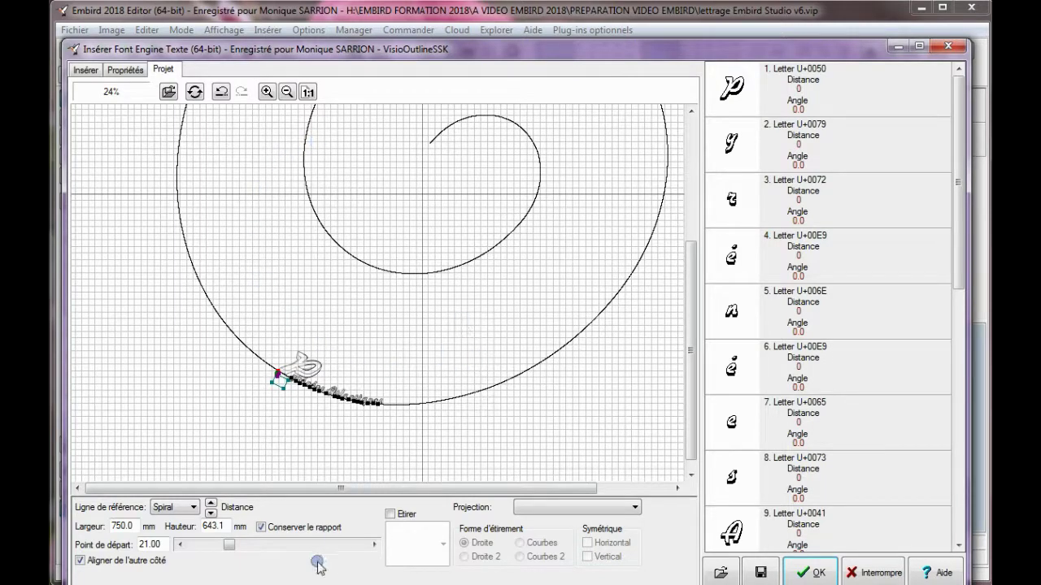
{"action": "left_click", "coordinate": [376, 546]}
{"action": "left_click", "coordinate": [376, 546]}
{"action": "left_click", "coordinate": [374, 546]}
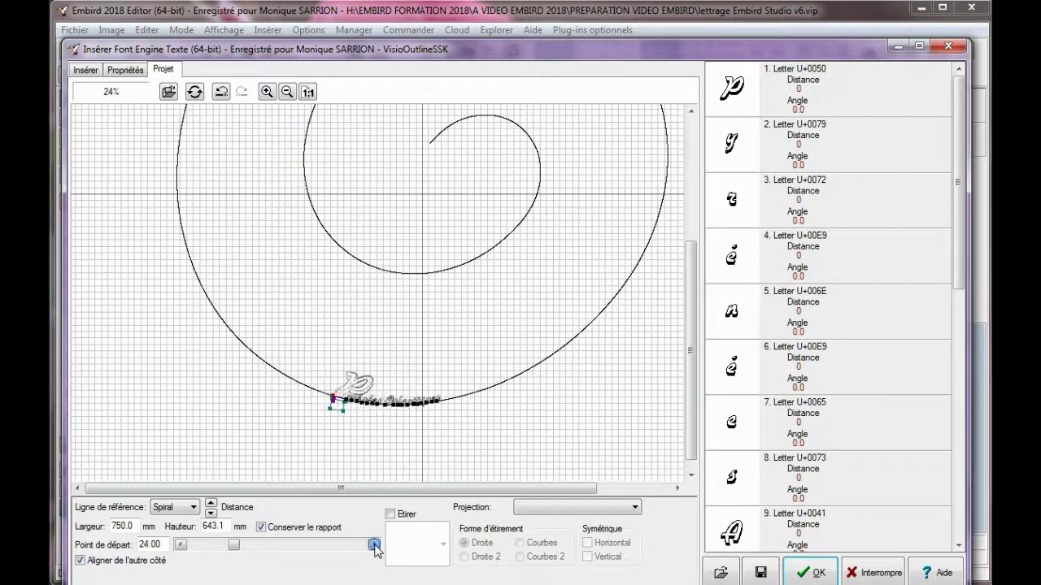
Step: Scale the text to 15% with its proportions kept and insert it into the design
{"action": "left_click", "coordinate": [124, 72]}
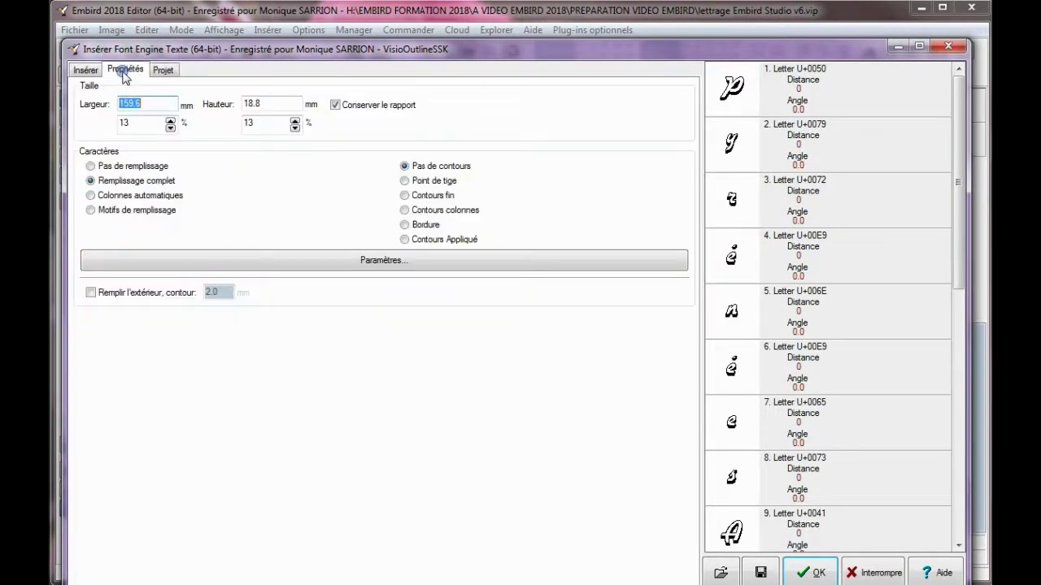
{"action": "left_click", "coordinate": [294, 119]}
{"action": "left_click", "coordinate": [293, 119]}
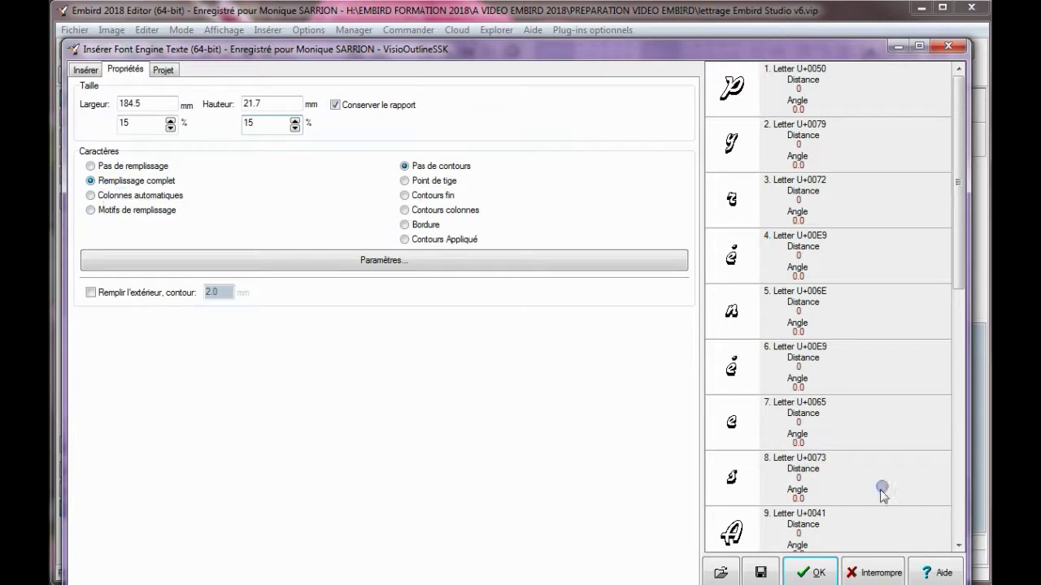
{"action": "left_click", "coordinate": [816, 573]}
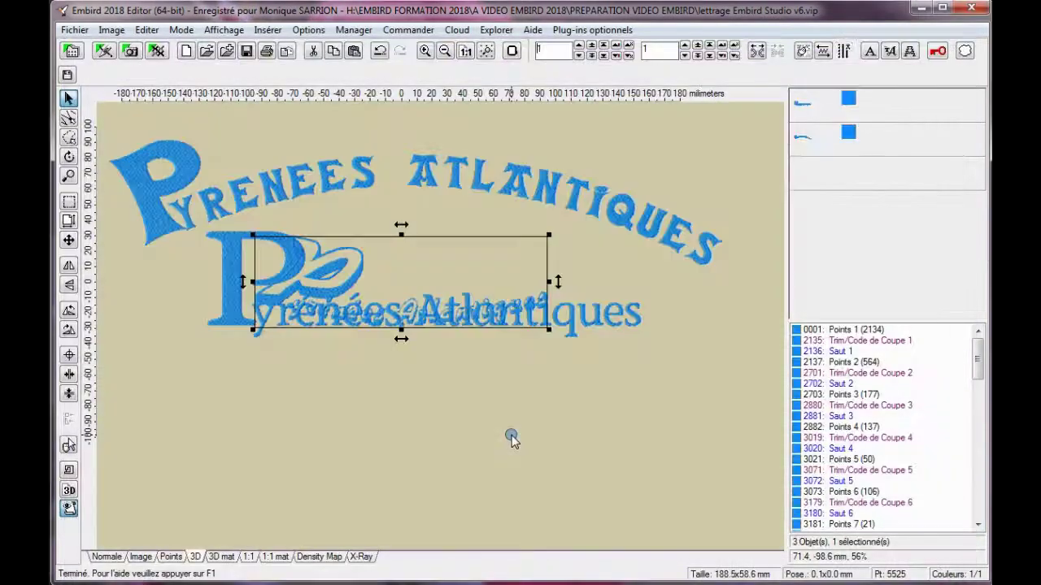
Step: Move the new outlined text below the straight "Pyrénées Atlantiques" text, roughly in the middle of the design
{"action": "left_click_drag", "start_coordinate": [360, 278], "coordinate": [341, 397]}
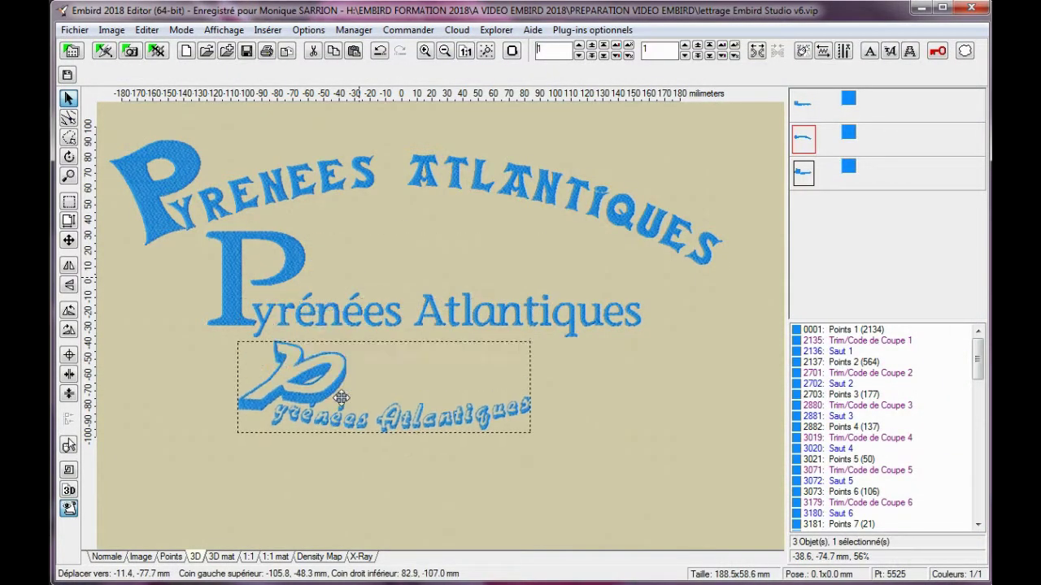
{"action": "left_click", "coordinate": [293, 389]}
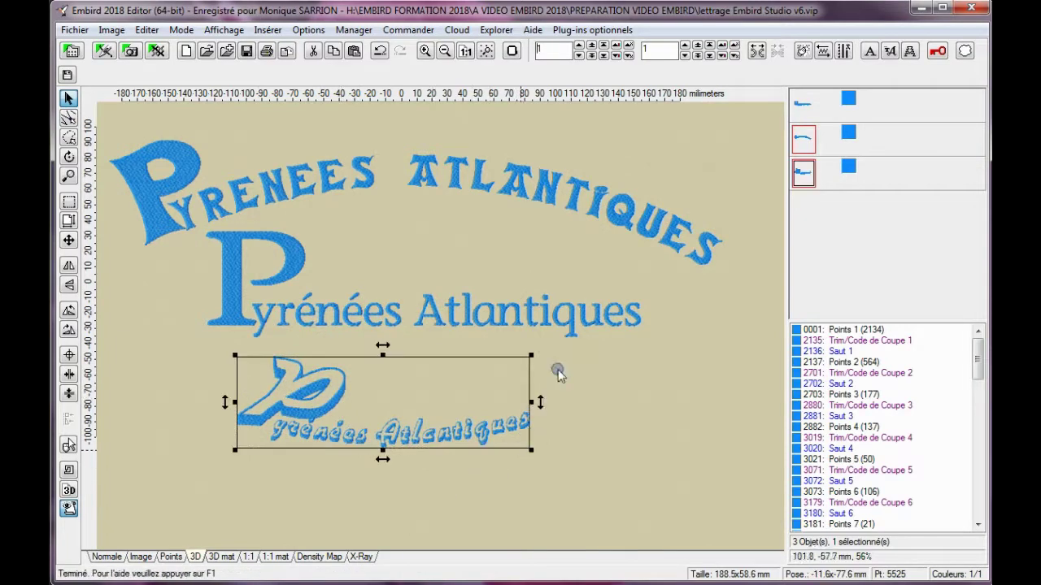
{"action": "left_click_drag", "start_coordinate": [442, 390], "coordinate": [452, 391]}
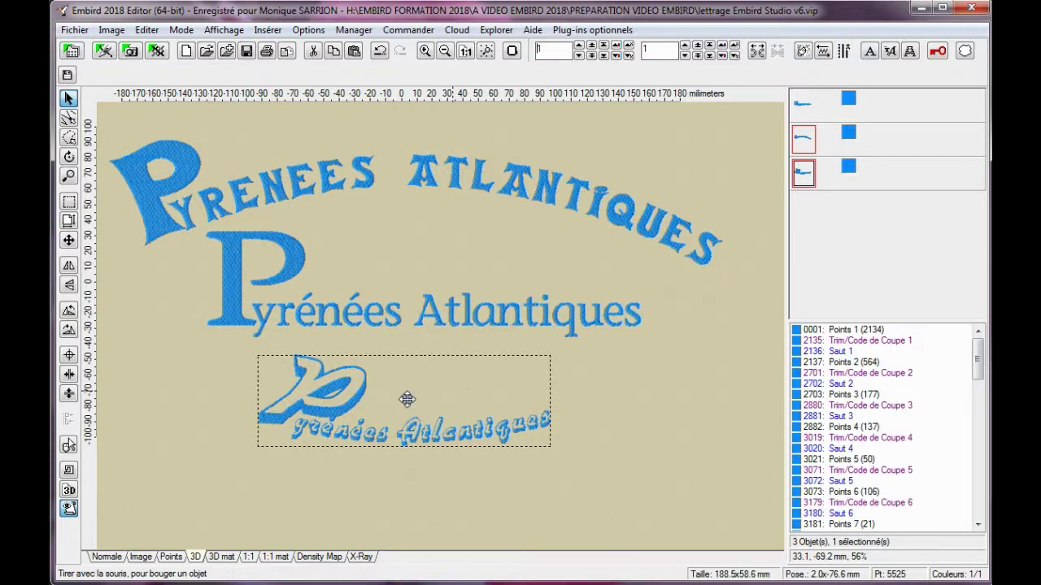
Step: Center the outlined, straight and arched texts one by one along the horizontal axis, keeping their vertical positions
{"action": "left_click", "coordinate": [69, 376]}
{"action": "left_click", "coordinate": [361, 319]}
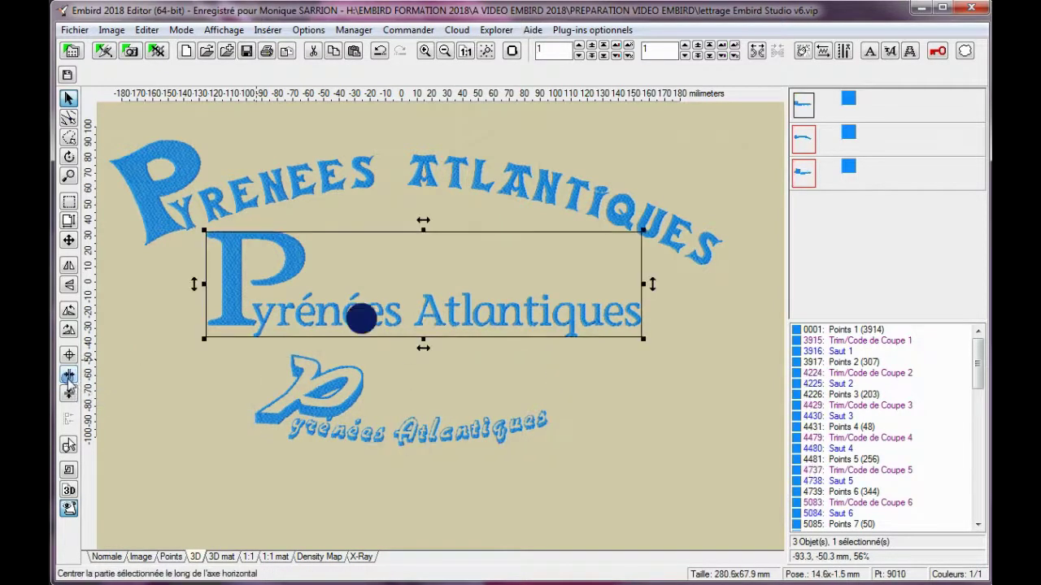
{"action": "left_click", "coordinate": [69, 377]}
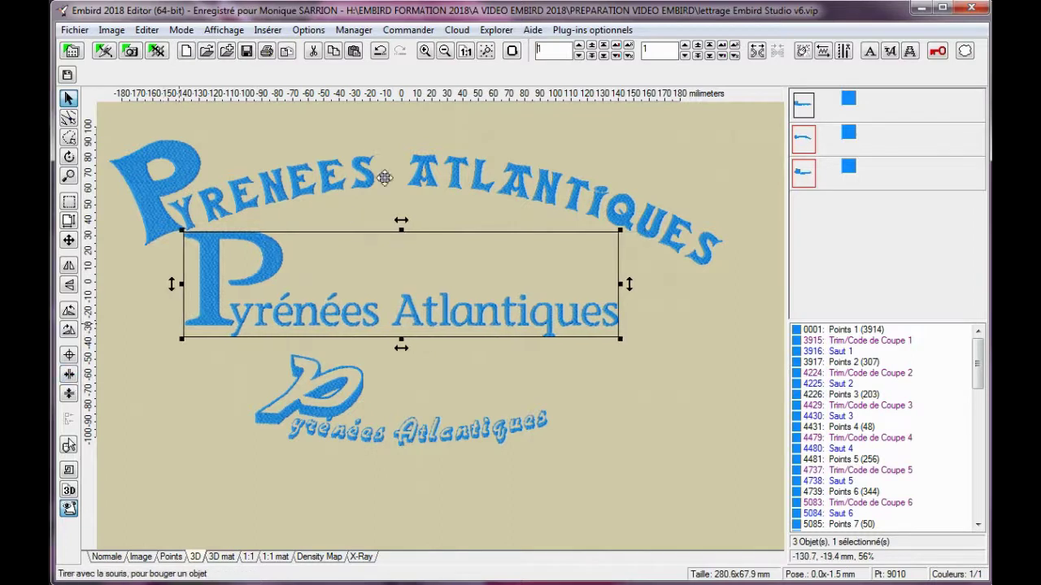
{"action": "left_click", "coordinate": [463, 158]}
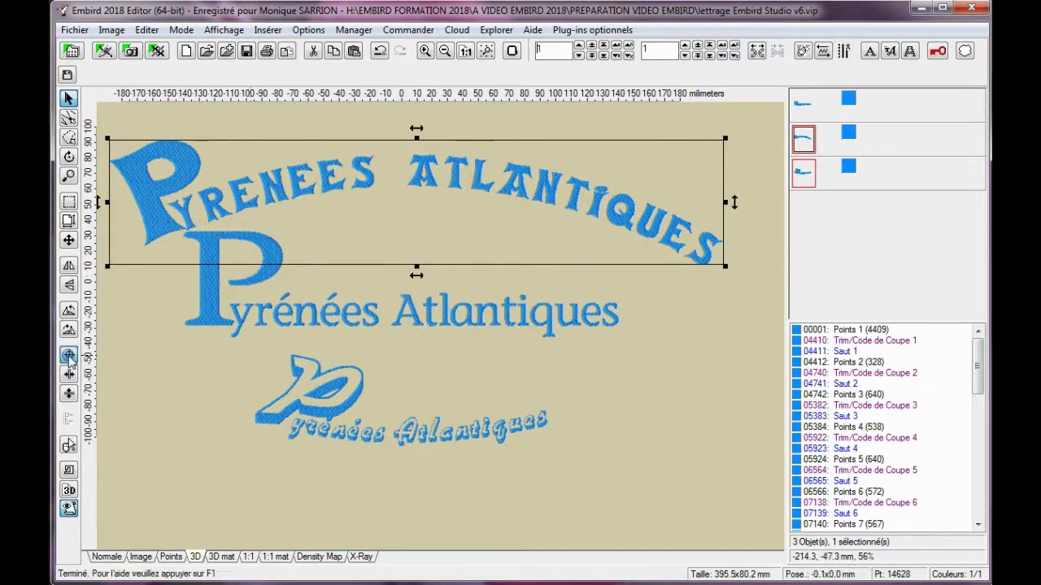
{"action": "left_click", "coordinate": [69, 358]}
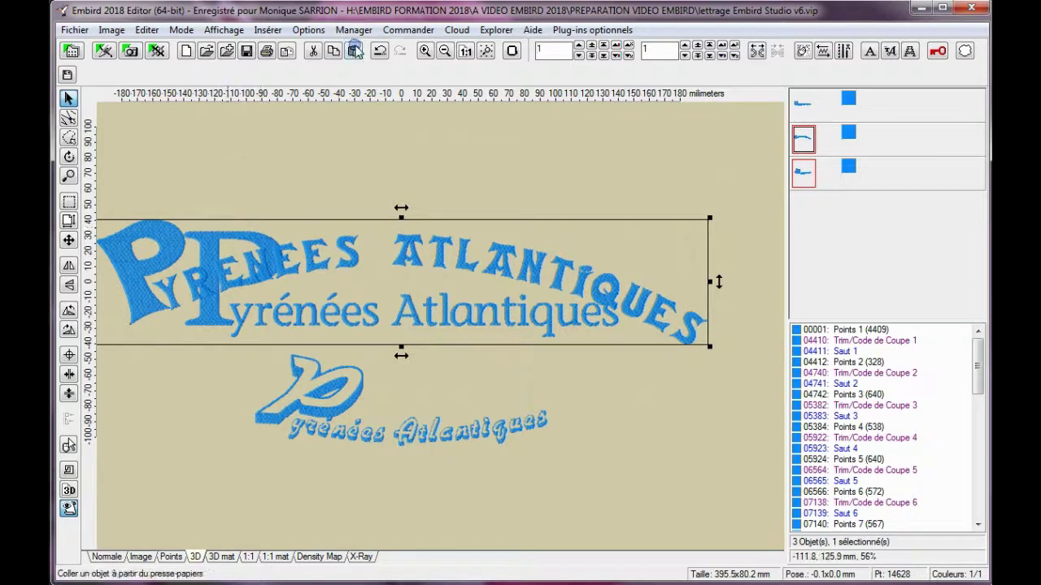
{"action": "left_click", "coordinate": [379, 50]}
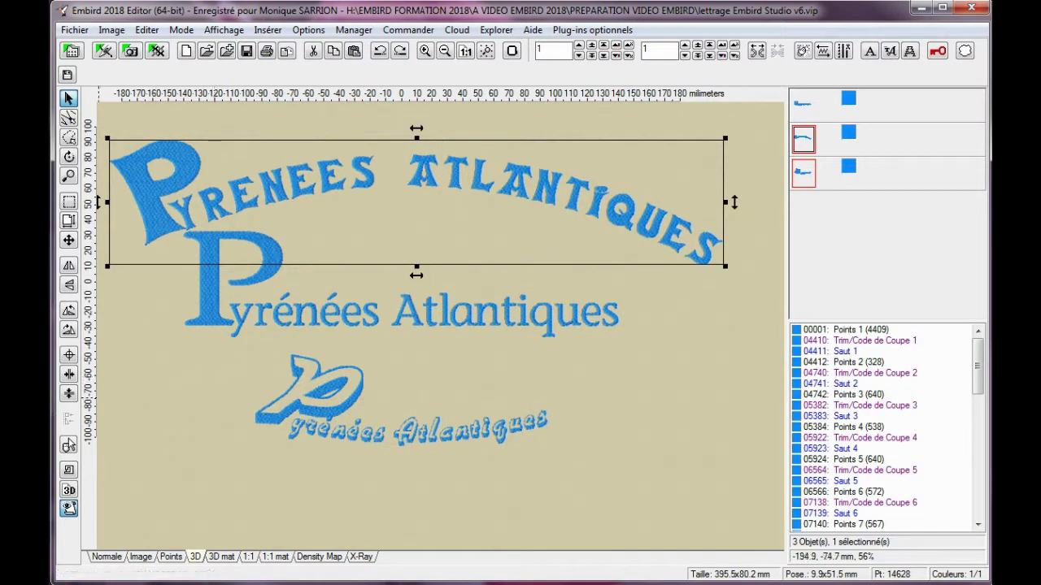
{"action": "left_click", "coordinate": [69, 374]}
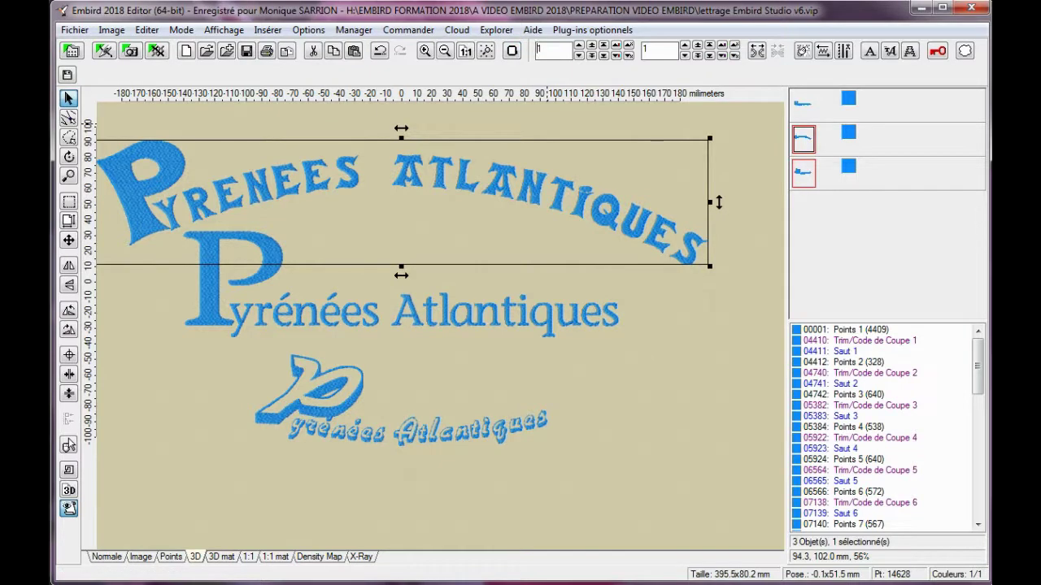
Step: Change the straight text's thread color to a darker blue (RGB 0, 101, 191) and add that blue to the custom colors
{"action": "right_click", "coordinate": [849, 96]}
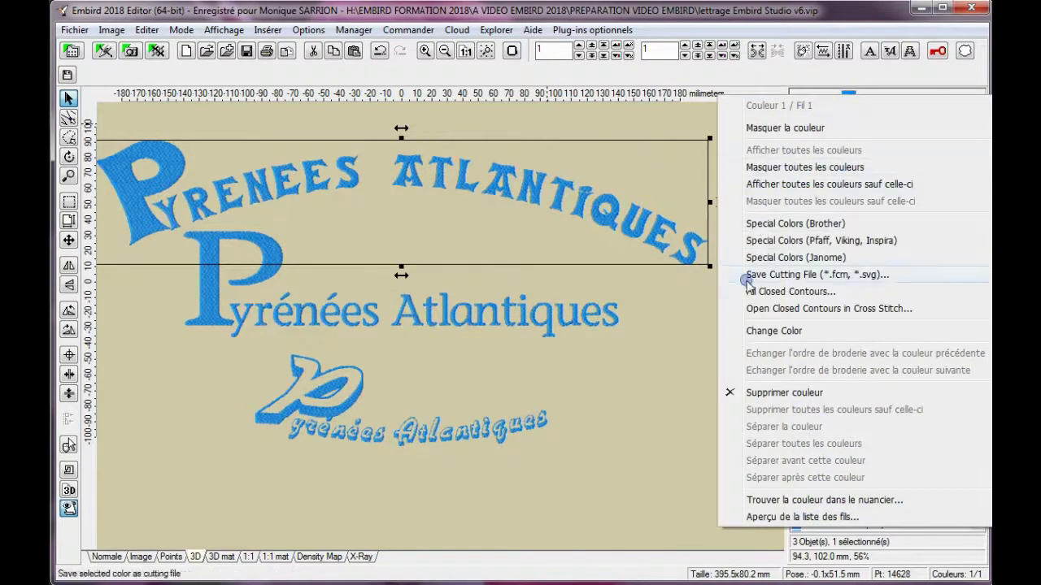
{"action": "left_click", "coordinate": [773, 331]}
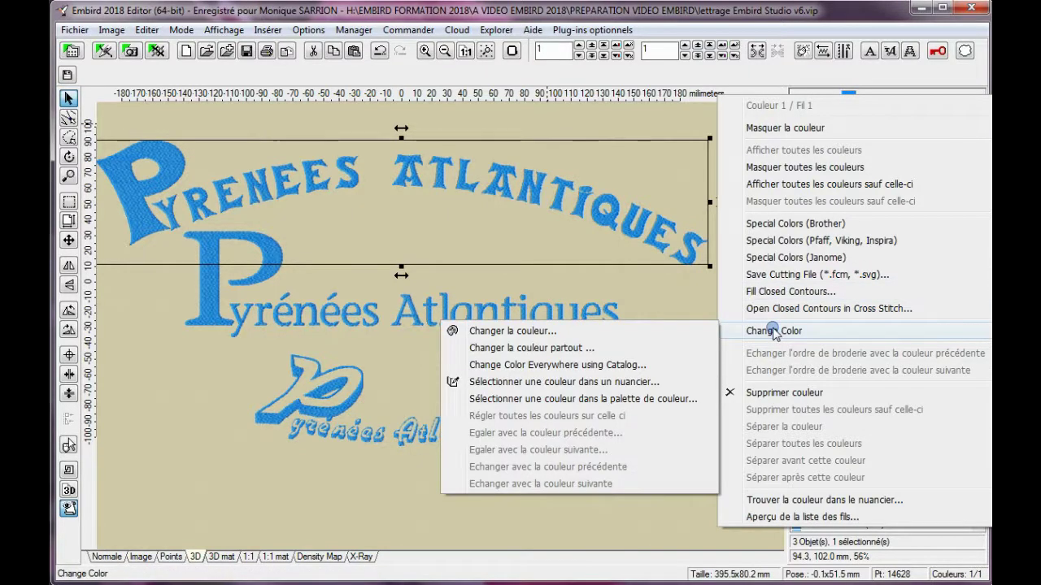
{"action": "left_click", "coordinate": [509, 332]}
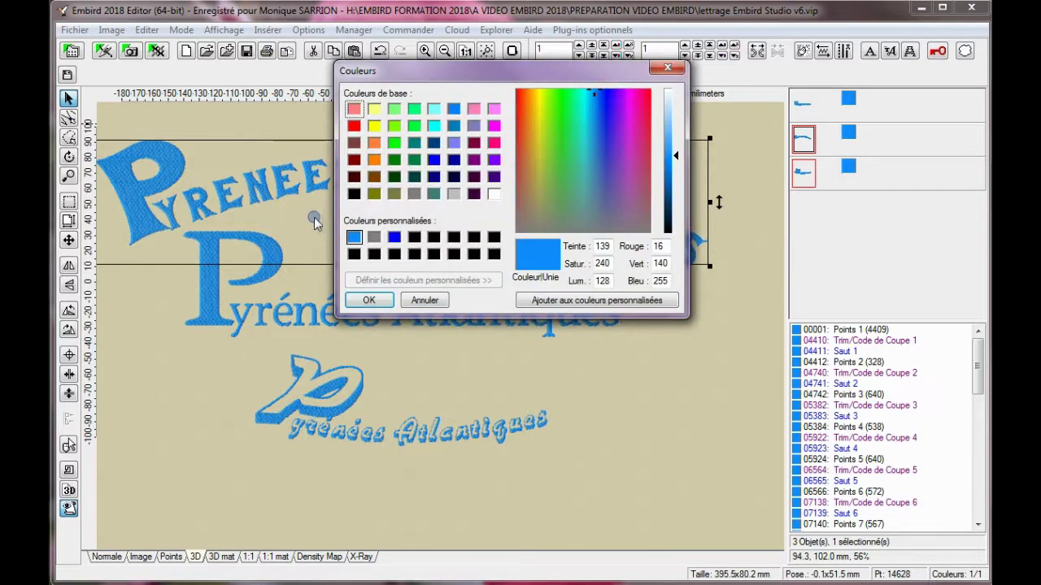
{"action": "left_click", "coordinate": [669, 180]}
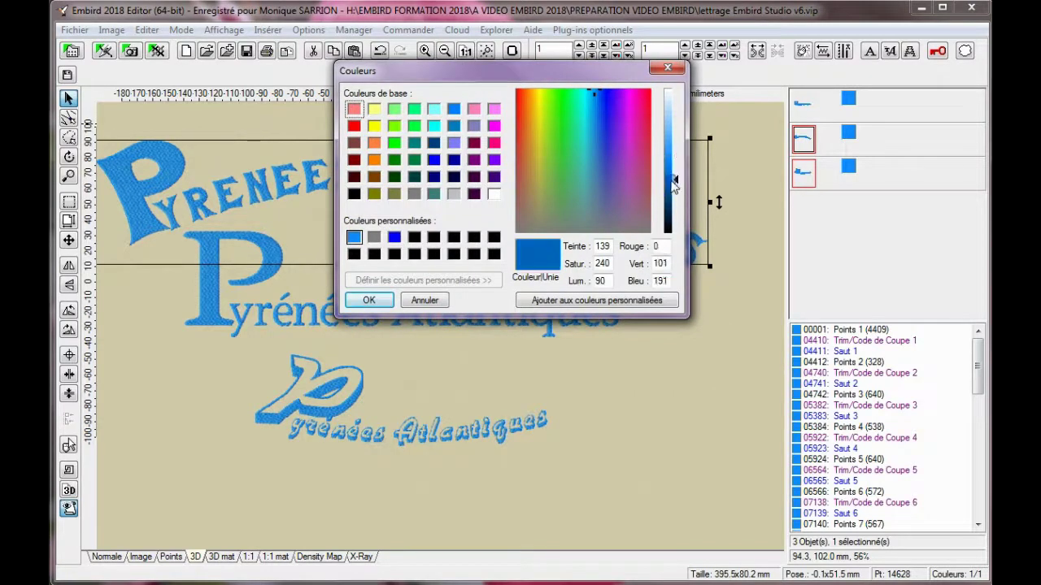
{"action": "left_click", "coordinate": [569, 300]}
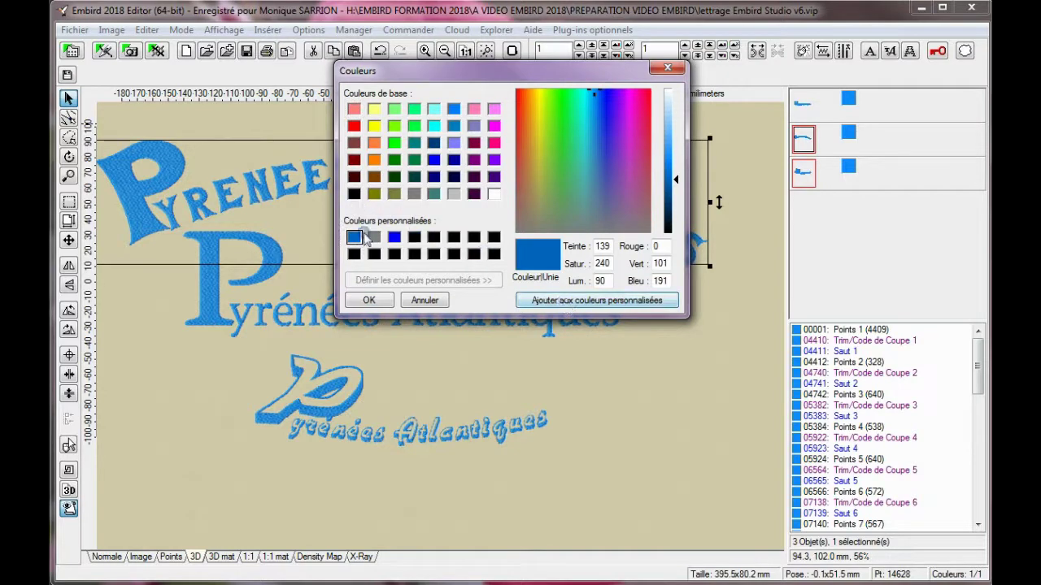
{"action": "left_click", "coordinate": [371, 300]}
Step: Change the arched text's thread color to a light violet-blue (RGB 130, 130, 255)
{"action": "right_click", "coordinate": [849, 131]}
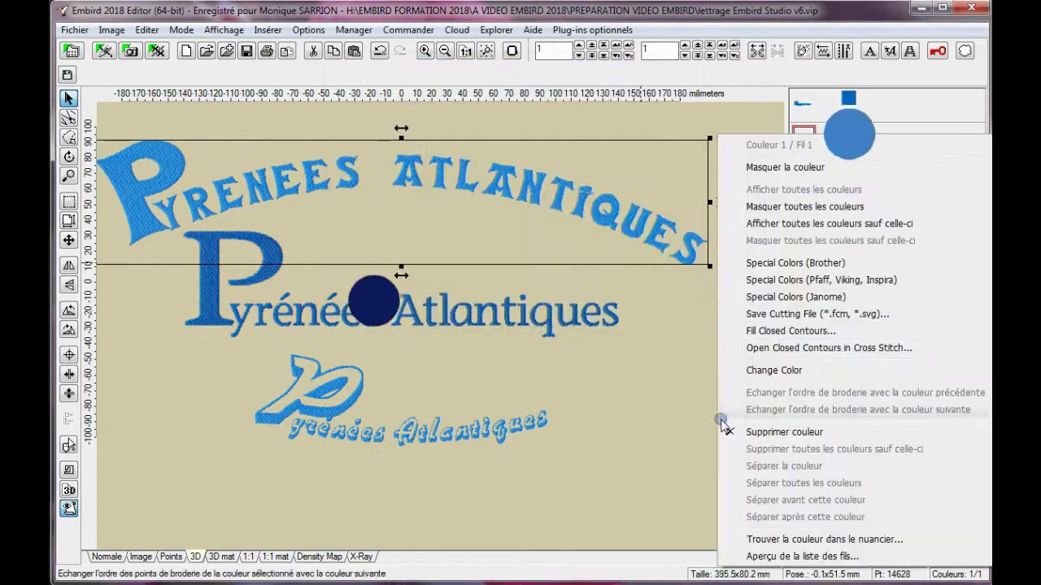
{"action": "mouse_move", "coordinate": [774, 375]}
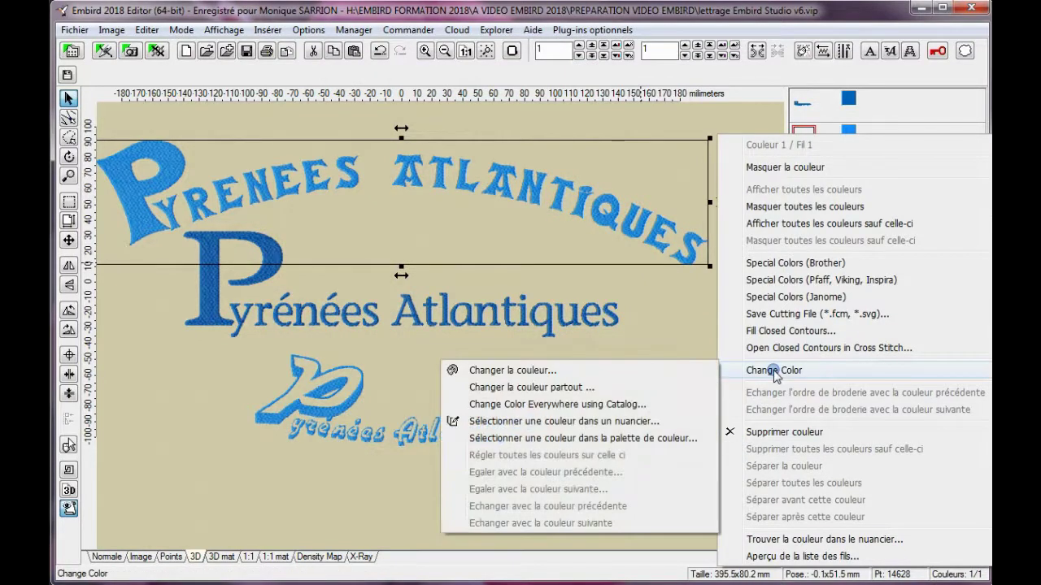
{"action": "left_click", "coordinate": [504, 370]}
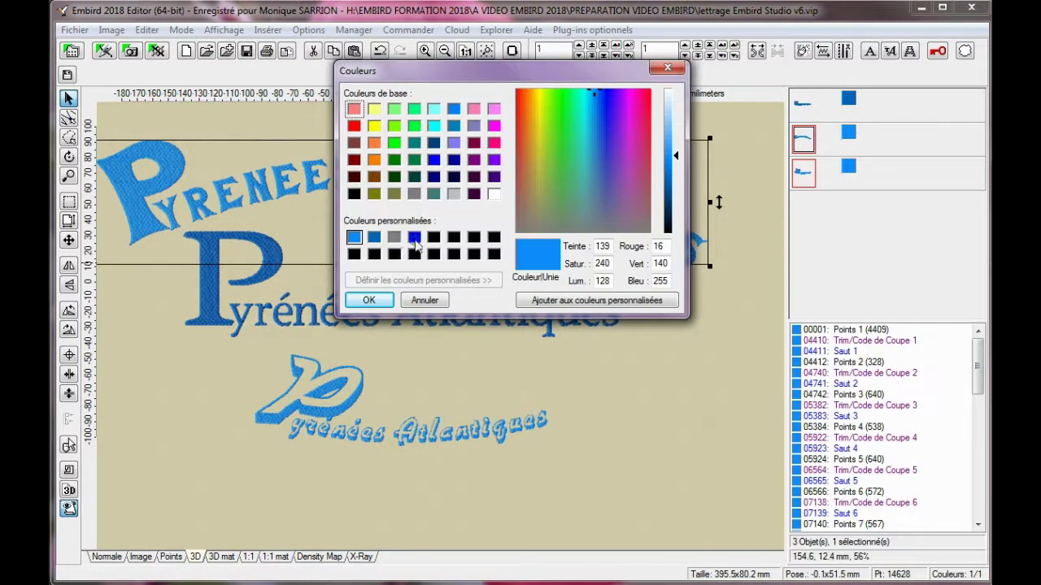
{"action": "left_click", "coordinate": [415, 237]}
{"action": "left_click", "coordinate": [414, 237]}
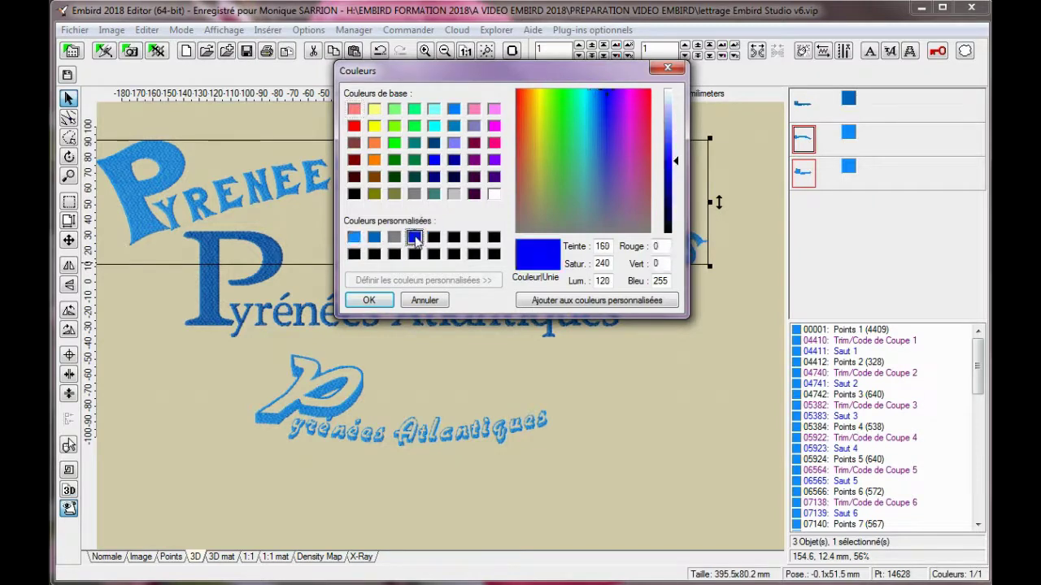
{"action": "left_click", "coordinate": [667, 124]}
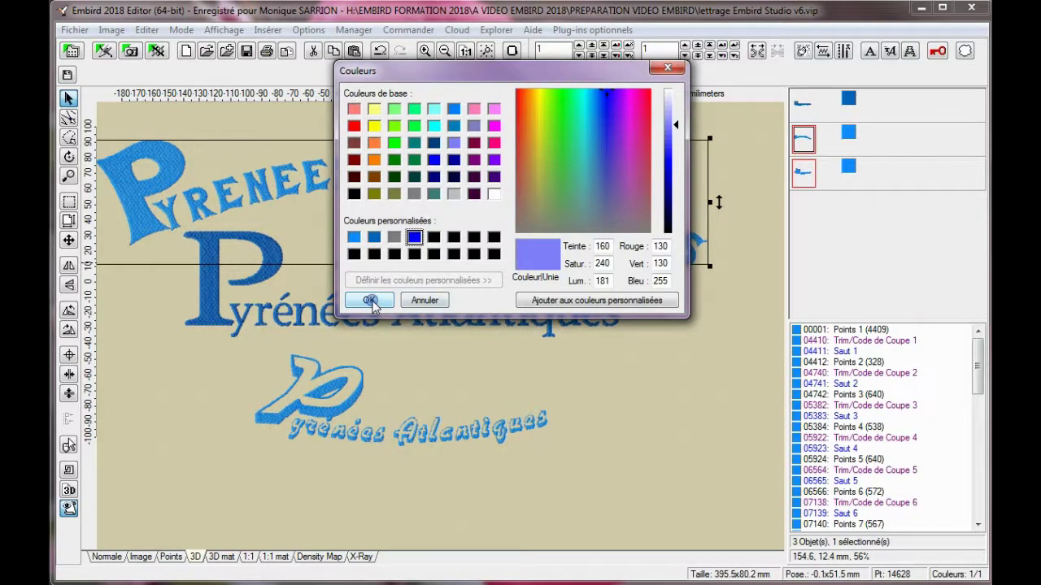
{"action": "left_click", "coordinate": [370, 301]}
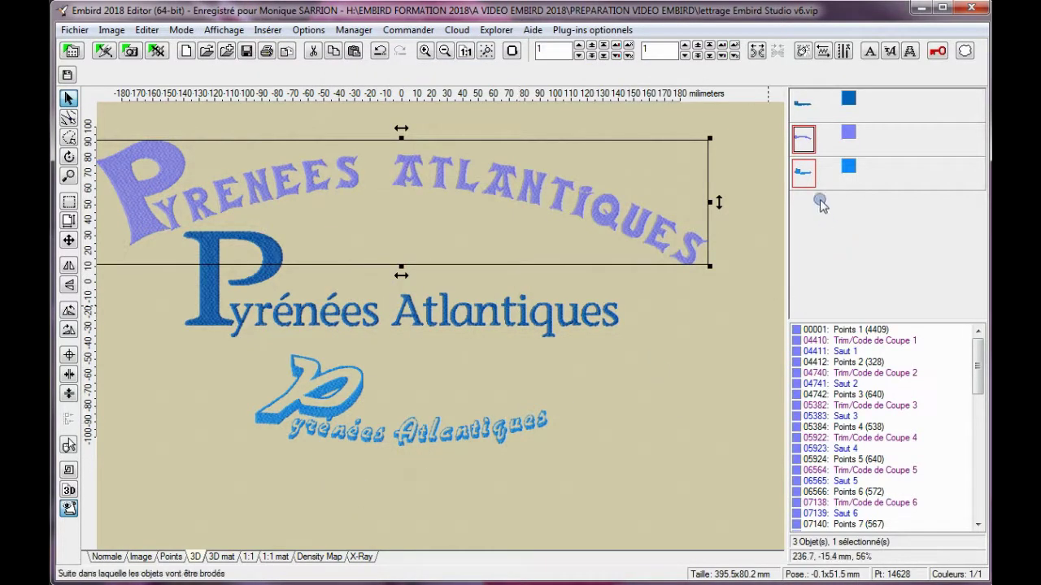
Step: Change the thread color of the outlined text to a slightly darker blue
{"action": "right_click", "coordinate": [848, 165]}
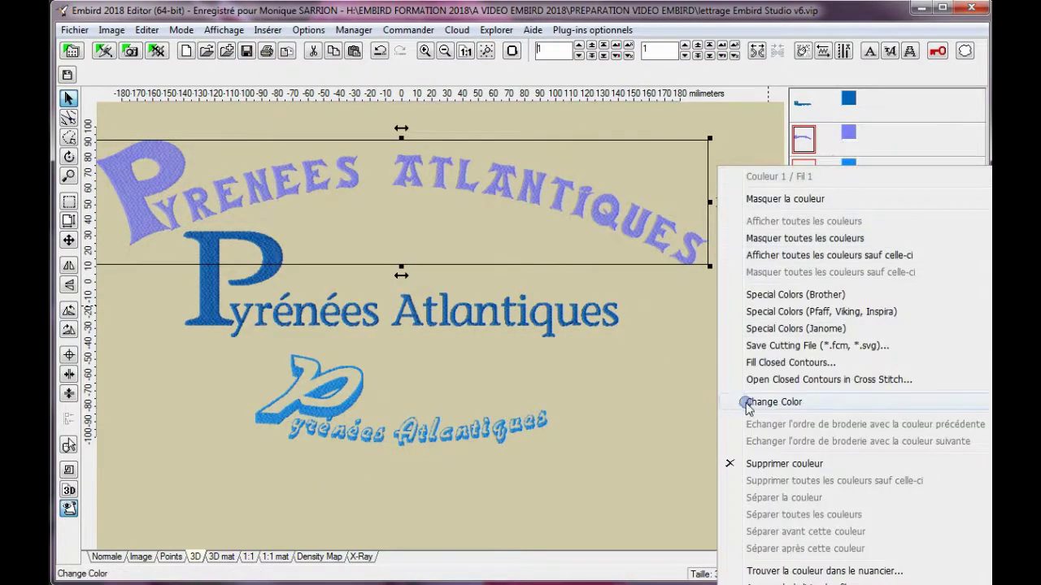
{"action": "mouse_move", "coordinate": [752, 406]}
{"action": "key", "text": "Escape"}
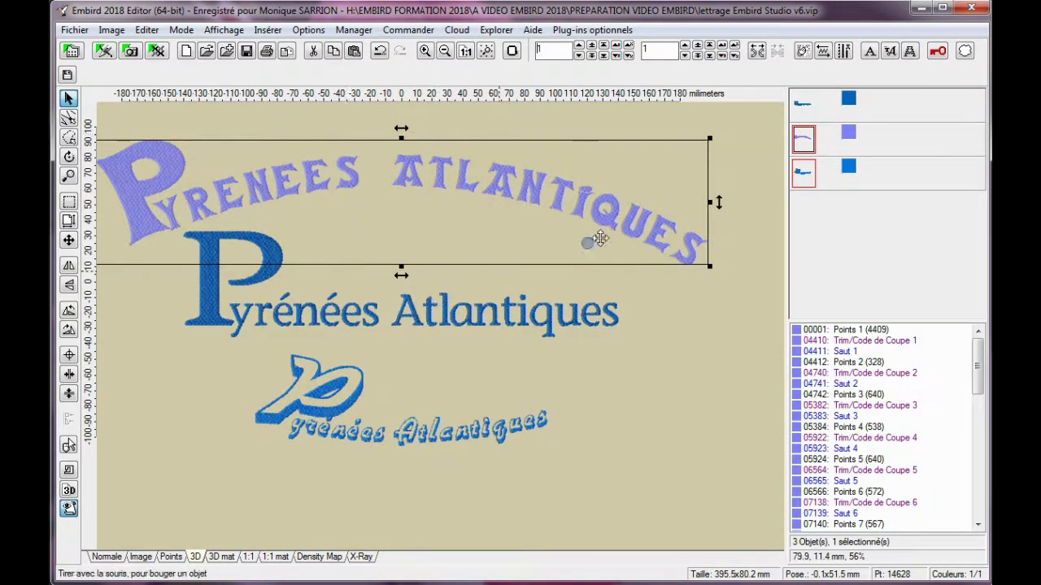
Step: Add the apple symbol from the WahooDisplayCapsSSK font as a new Font Engine text and lay it on a Line reference line
{"action": "double_click", "coordinate": [607, 177]}
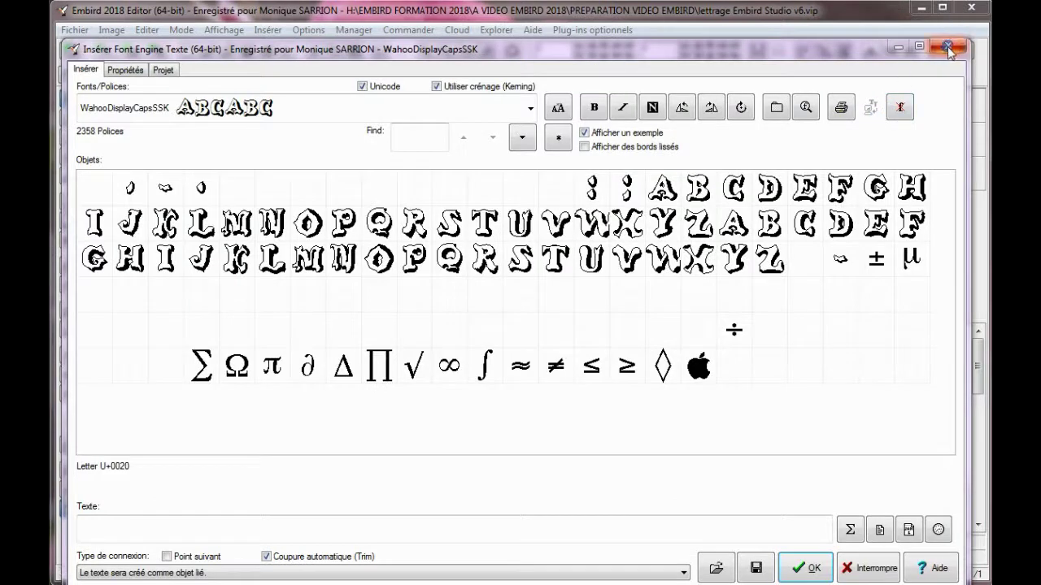
{"action": "double_click", "coordinate": [700, 368]}
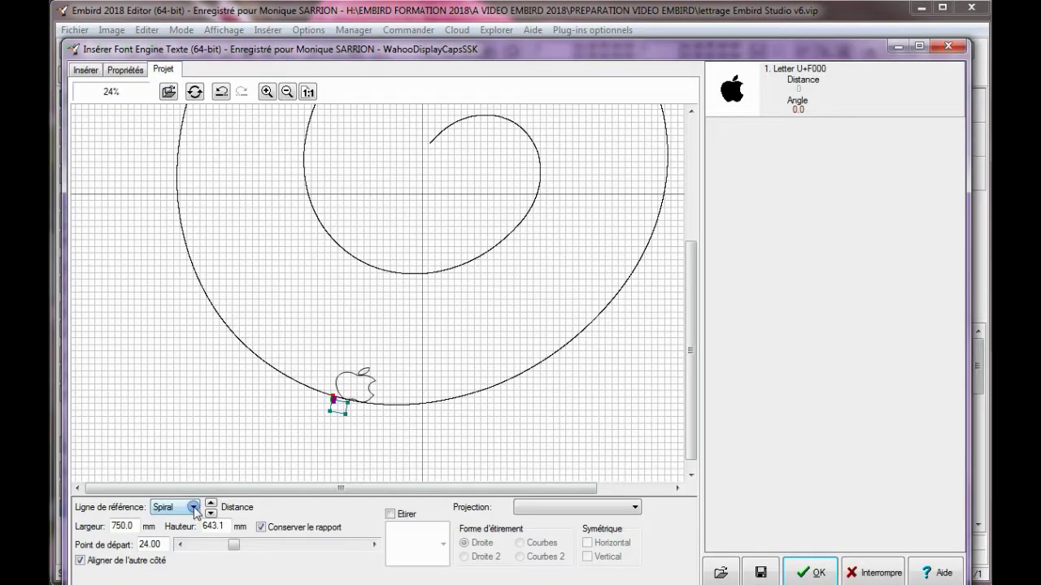
{"action": "left_click", "coordinate": [194, 508]}
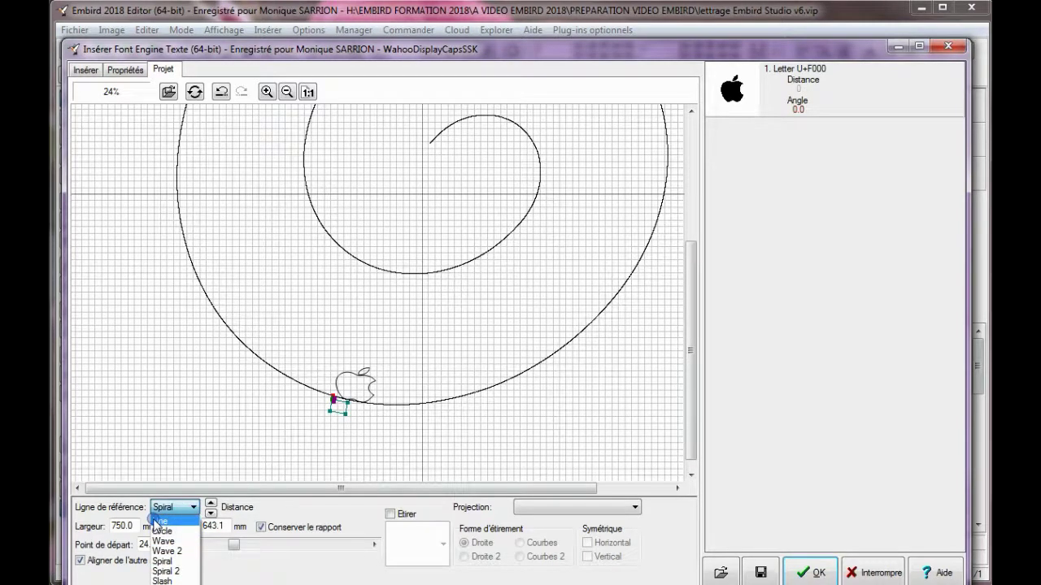
{"action": "left_click", "coordinate": [158, 524]}
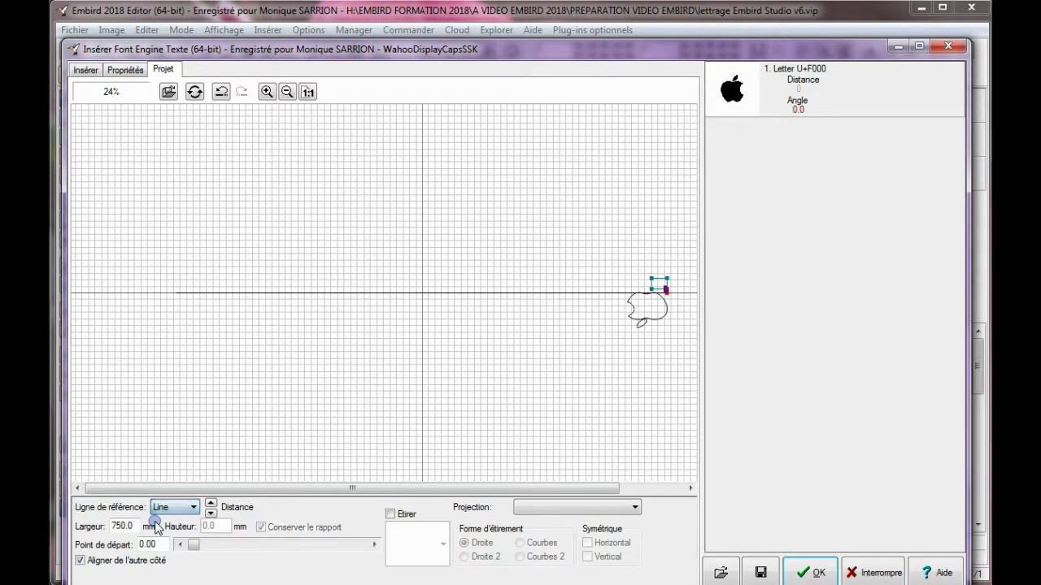
Step: Turn off alignment on the other side and set the starting point to 40.00, with the apple enlarged near the line's middle
{"action": "left_click", "coordinate": [79, 561]}
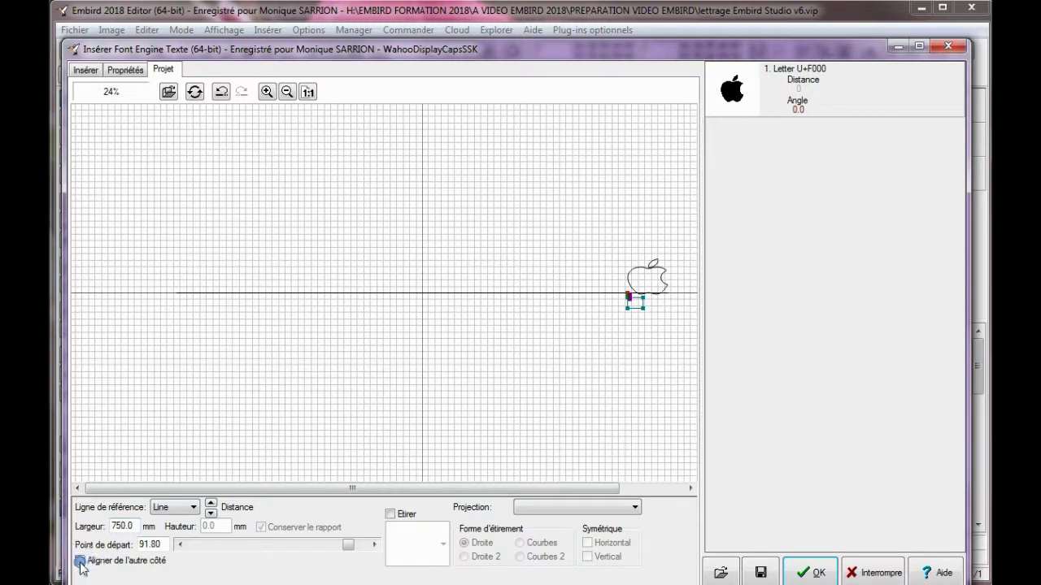
{"action": "left_click", "coordinate": [180, 545]}
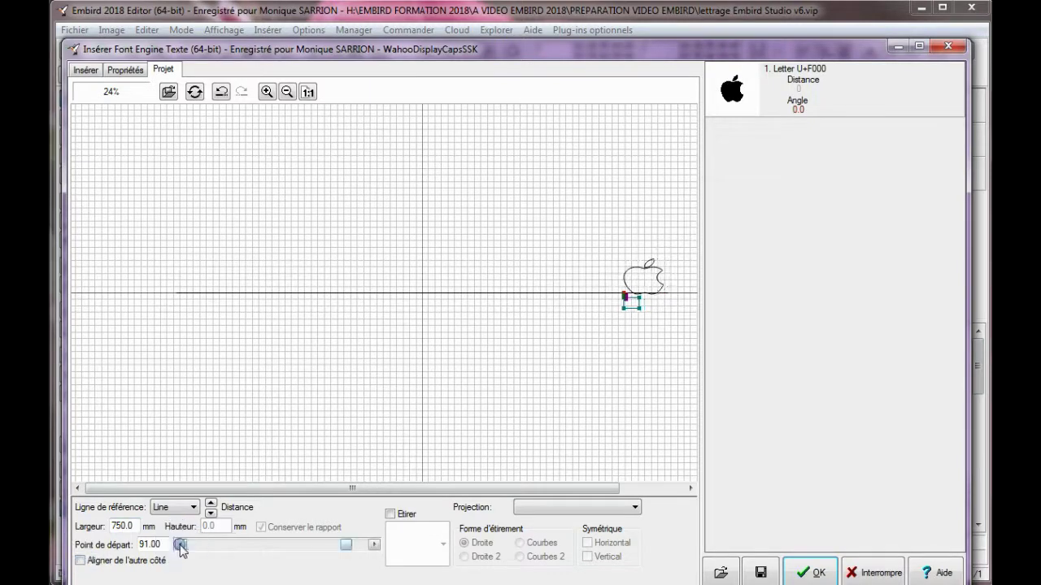
{"action": "left_click_drag", "start_coordinate": [180, 545], "coordinate": [183, 546]}
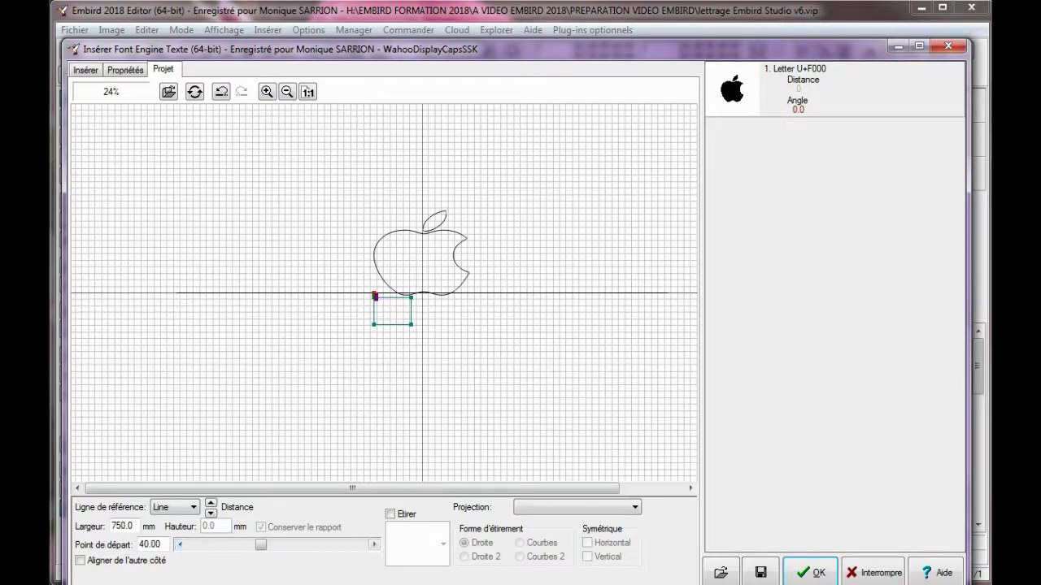
Step: Set the apple's plain fill pattern to Stars and insert the apple into the design
{"action": "left_click", "coordinate": [111, 73]}
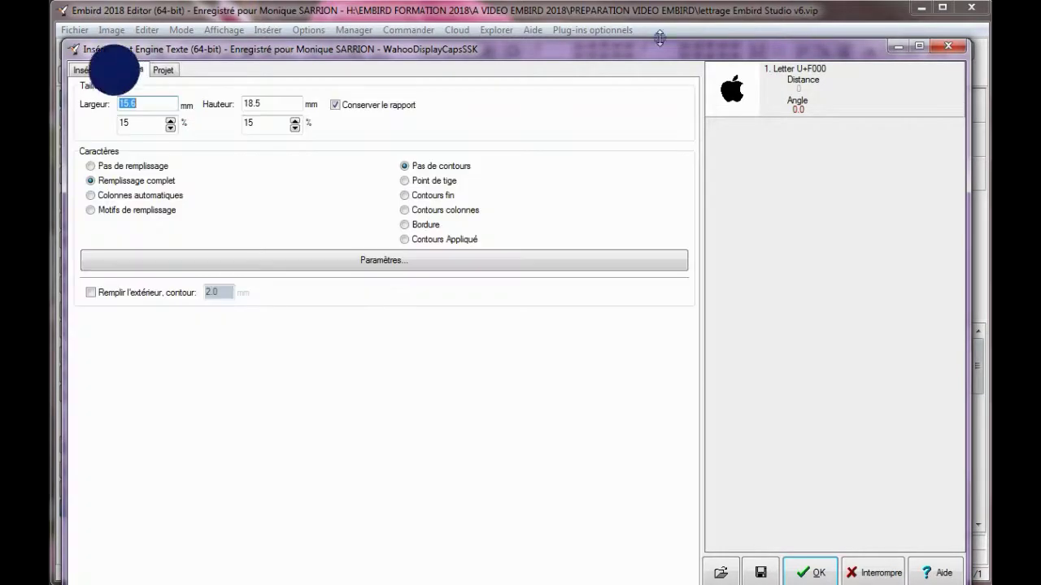
{"action": "left_click", "coordinate": [378, 261]}
{"action": "left_click", "coordinate": [550, 307]}
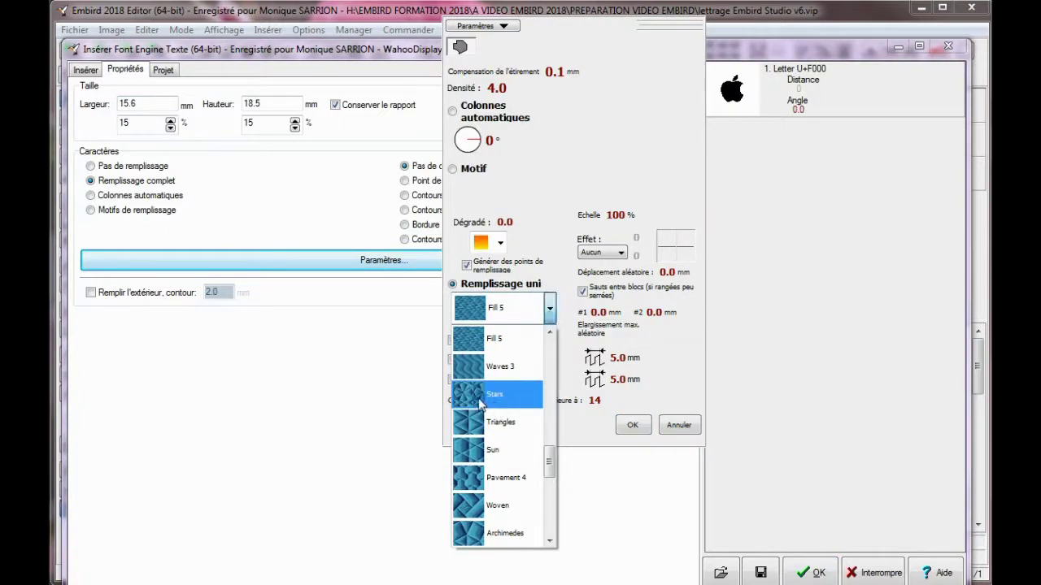
{"action": "left_click", "coordinate": [474, 399]}
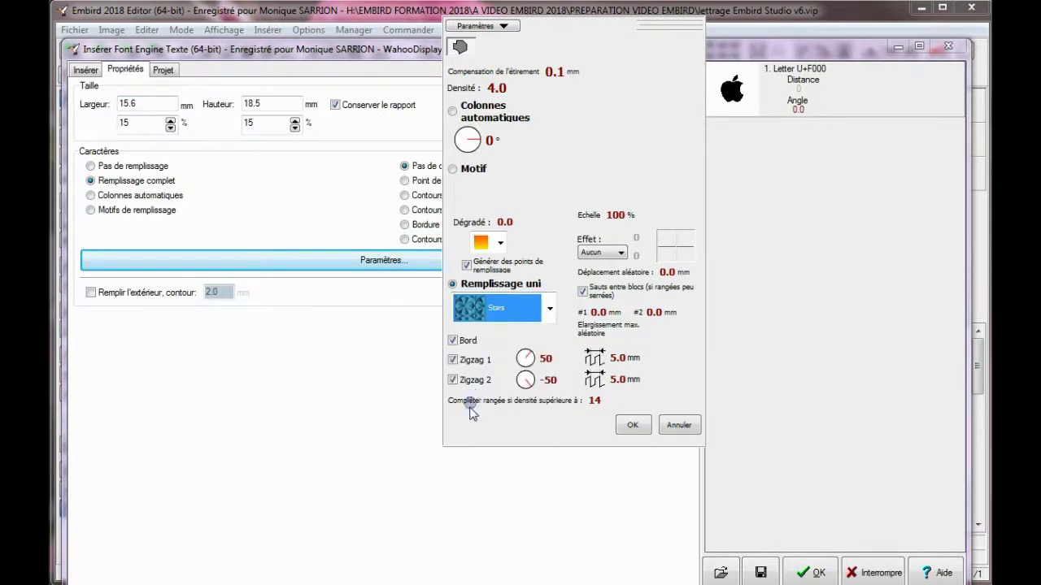
{"action": "left_click", "coordinate": [809, 572]}
{"action": "left_click", "coordinate": [809, 572]}
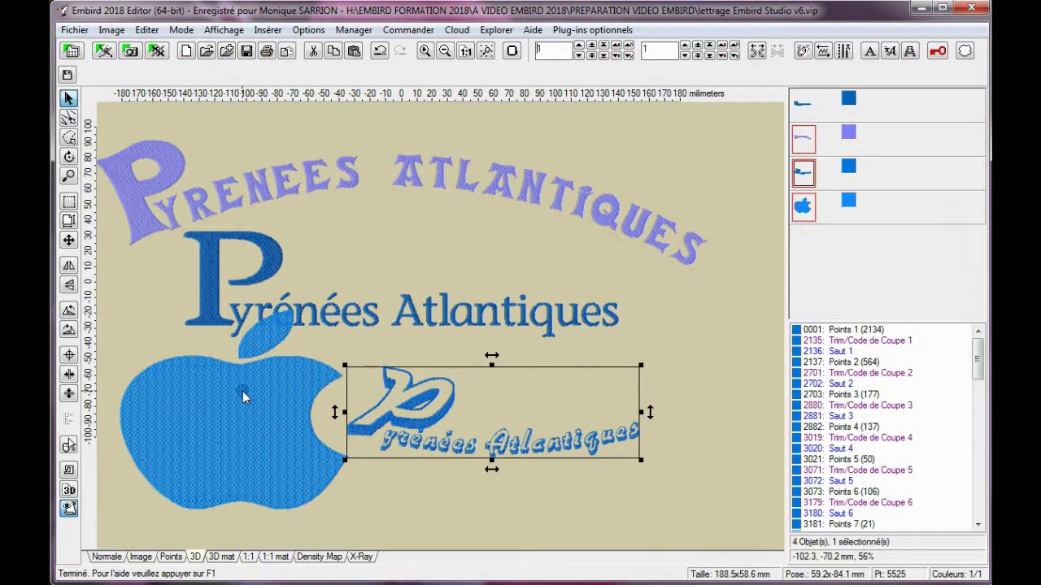
Step: Create a second apple from the same symbol, with complete fill and thin outlines (Contours fin)
{"action": "left_click", "coordinate": [244, 391]}
{"action": "double_click", "coordinate": [244, 378]}
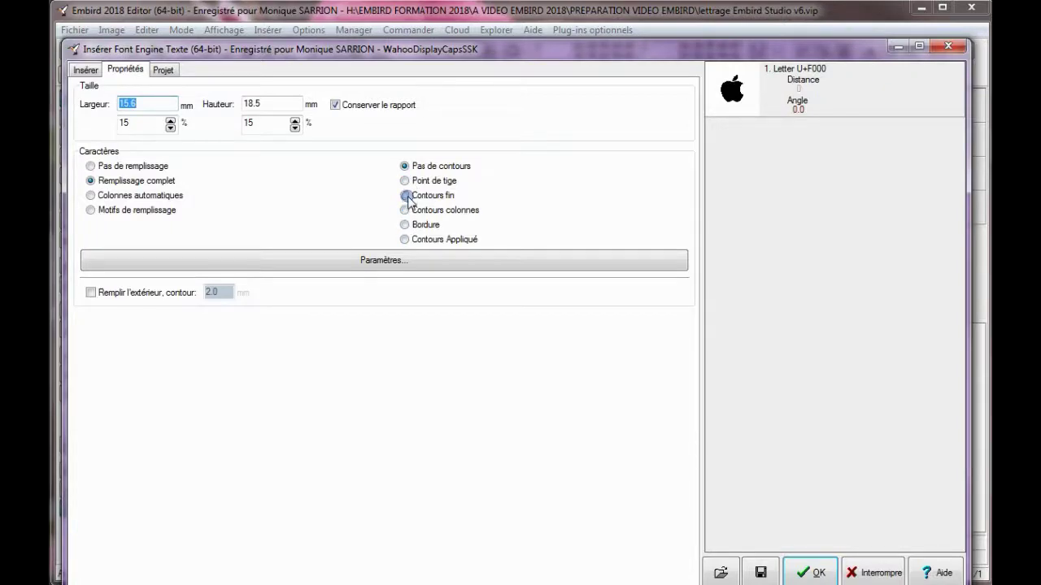
{"action": "left_click", "coordinate": [406, 196]}
{"action": "key", "text": "Return"}
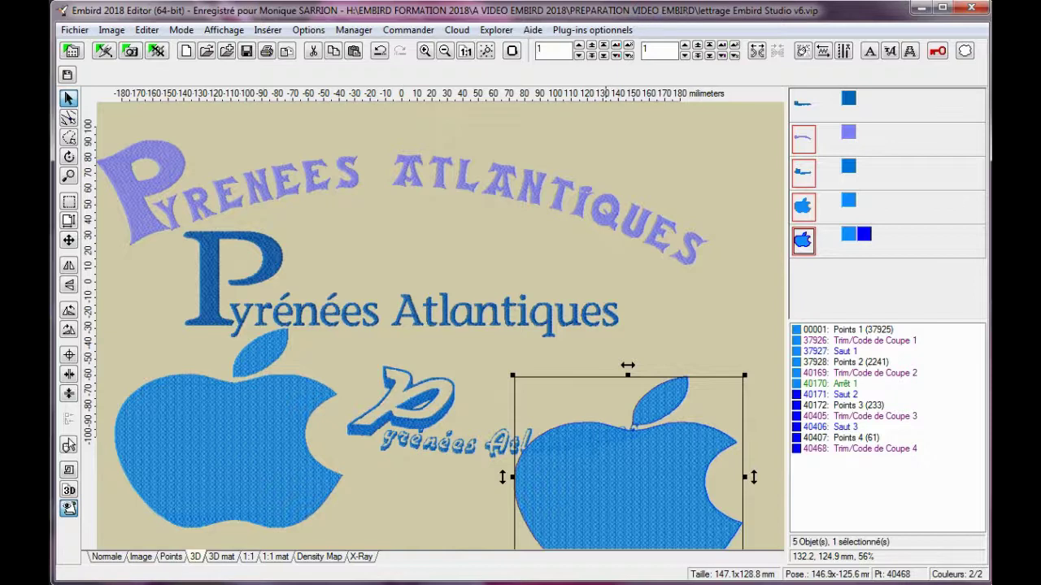
Step: Delete the outlined text, mirror the apple without outline horizontally, and place the two apples facing each other on opposite sides of the design
{"action": "key", "text": "ctrl+z"}
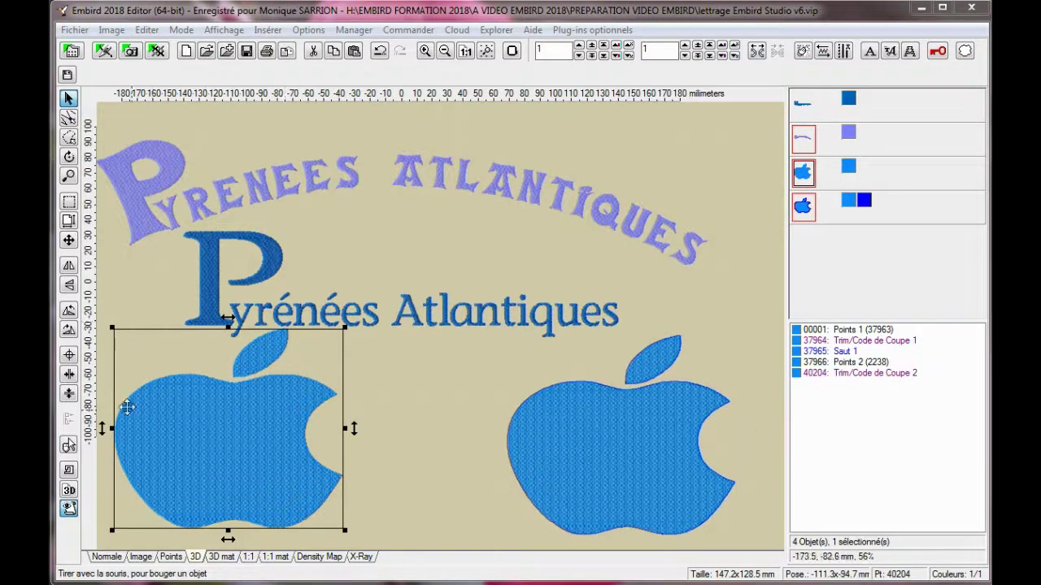
{"action": "key", "text": "ctrl+z"}
{"action": "left_click", "coordinate": [732, 410]}
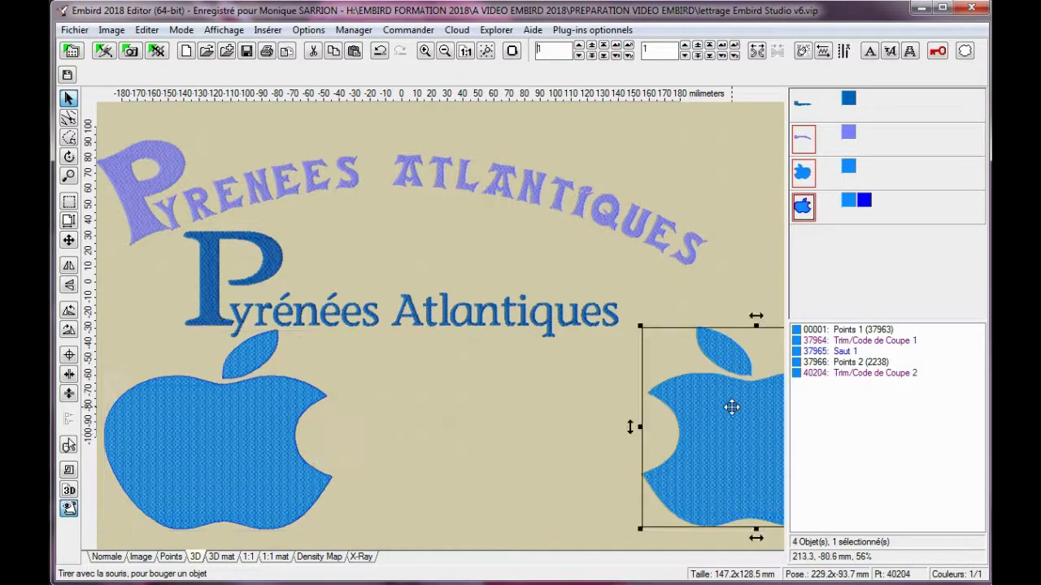
{"action": "left_click_drag", "start_coordinate": [731, 409], "coordinate": [582, 417]}
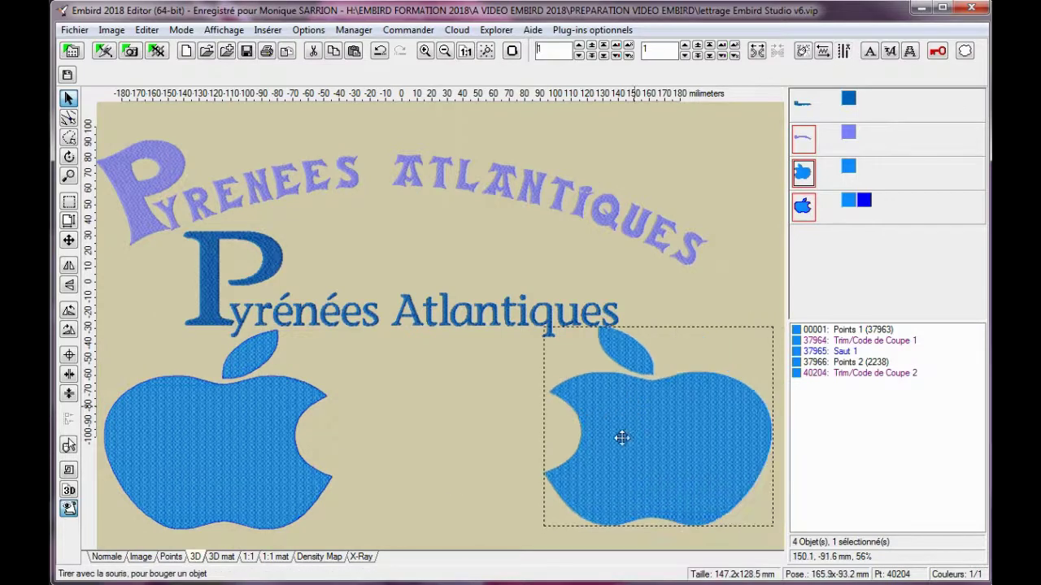
Step: Center the outlined apple and the mirrored apple vertically on the design
{"action": "left_click", "coordinate": [240, 438]}
{"action": "left_click", "coordinate": [69, 394]}
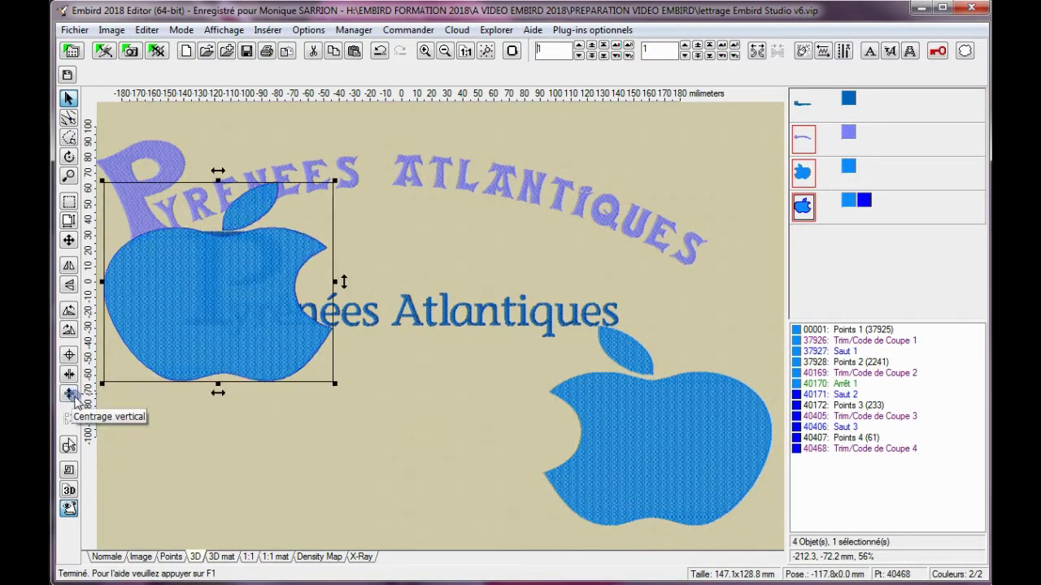
{"action": "left_click", "coordinate": [650, 419]}
{"action": "left_click", "coordinate": [69, 394]}
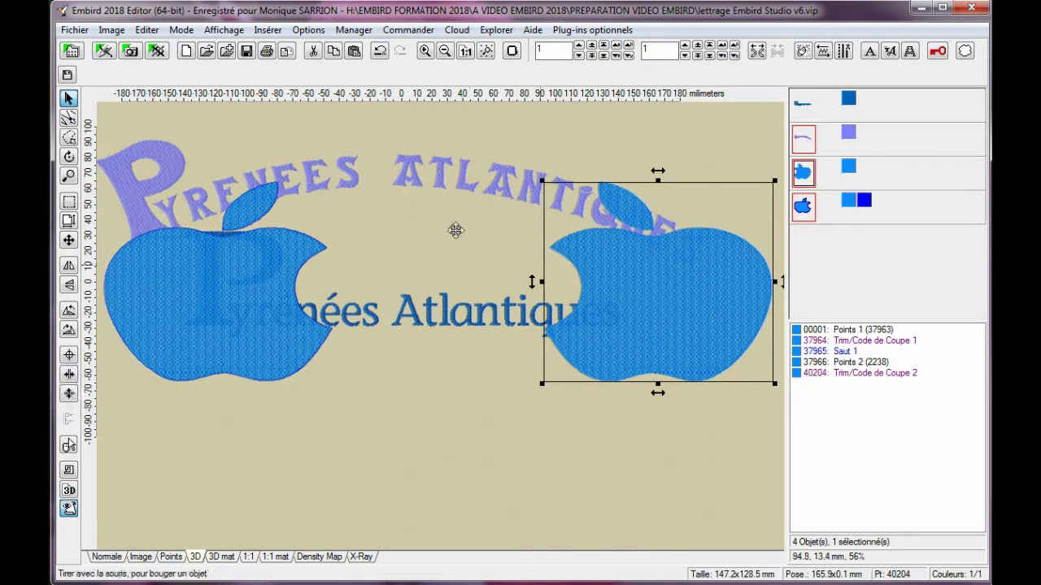
Step: Recolor the arched text dark blue and position it over the apples, with the straight "Pyrénées Atlantiques" text below them
{"action": "double_click", "coordinate": [616, 300]}
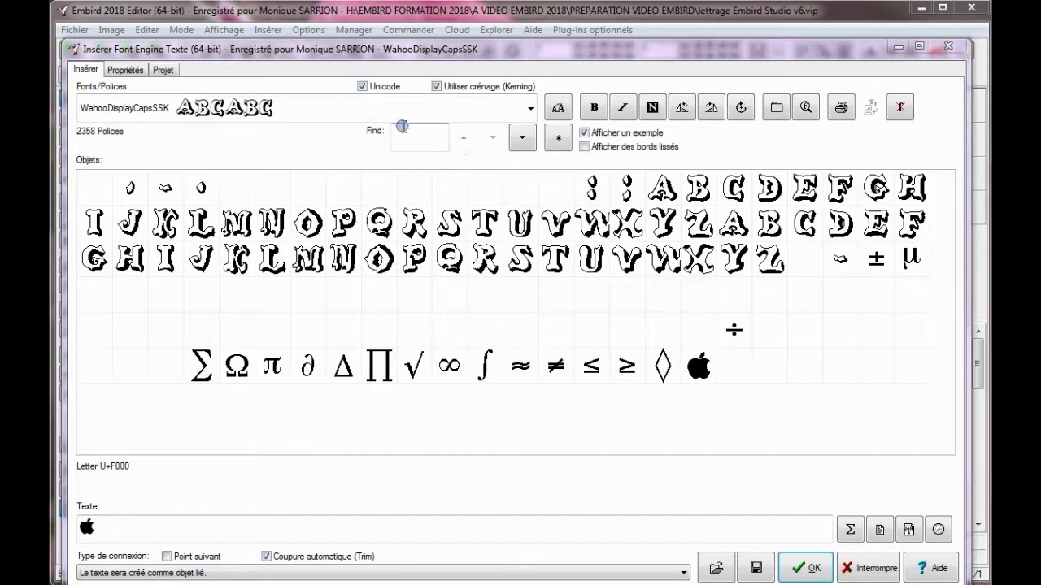
{"action": "key", "text": "Escape"}
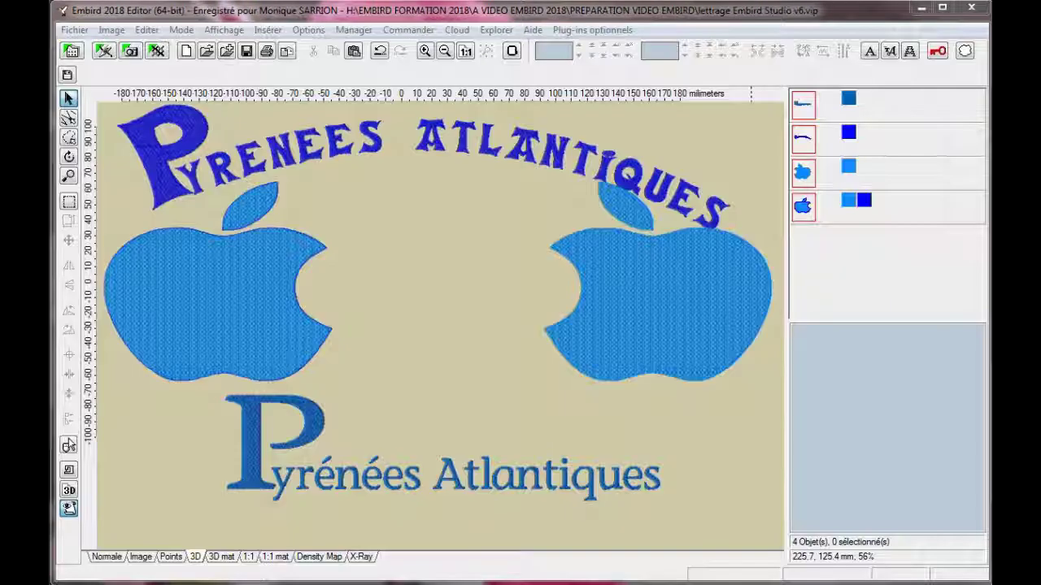
Step: Insert "BONNE JOURNEE" in the Patchwork Letter font with automatic columns on a Line reference starting at 35.00, and move it below the apples
{"action": "left_click", "coordinate": [891, 51]}
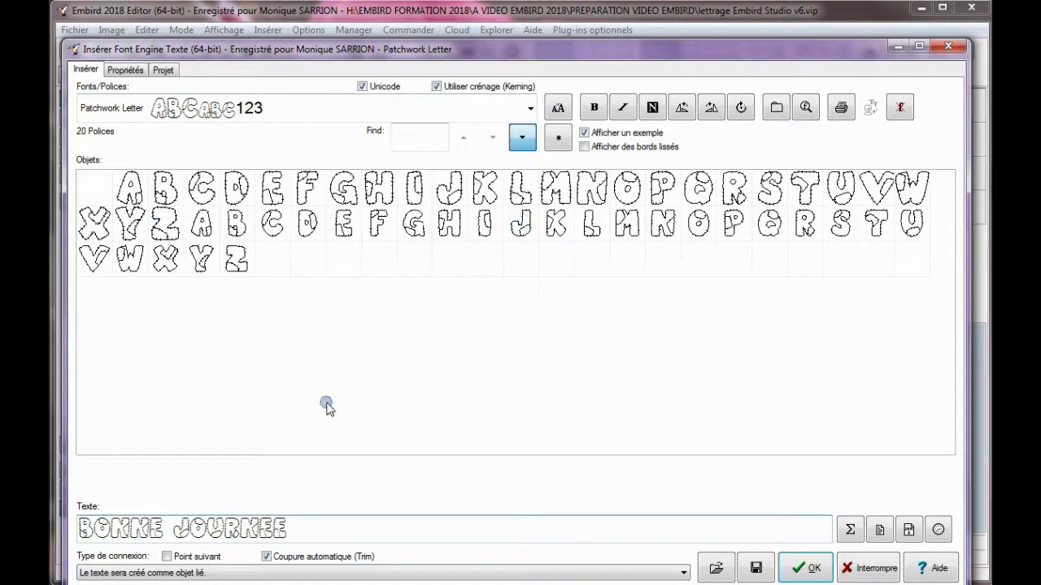
{"action": "key", "text": "Return"}
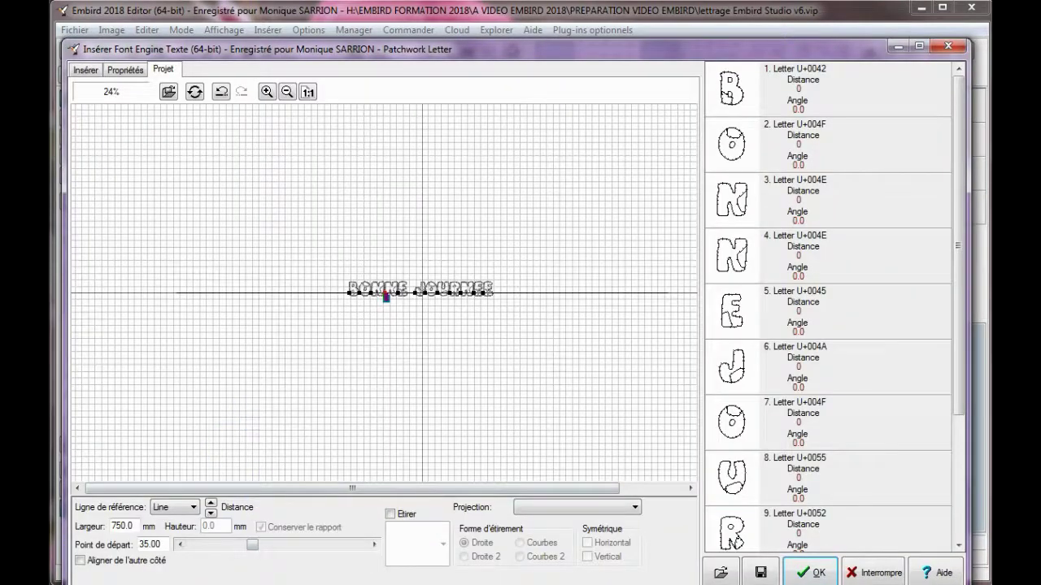
{"action": "left_click", "coordinate": [125, 69]}
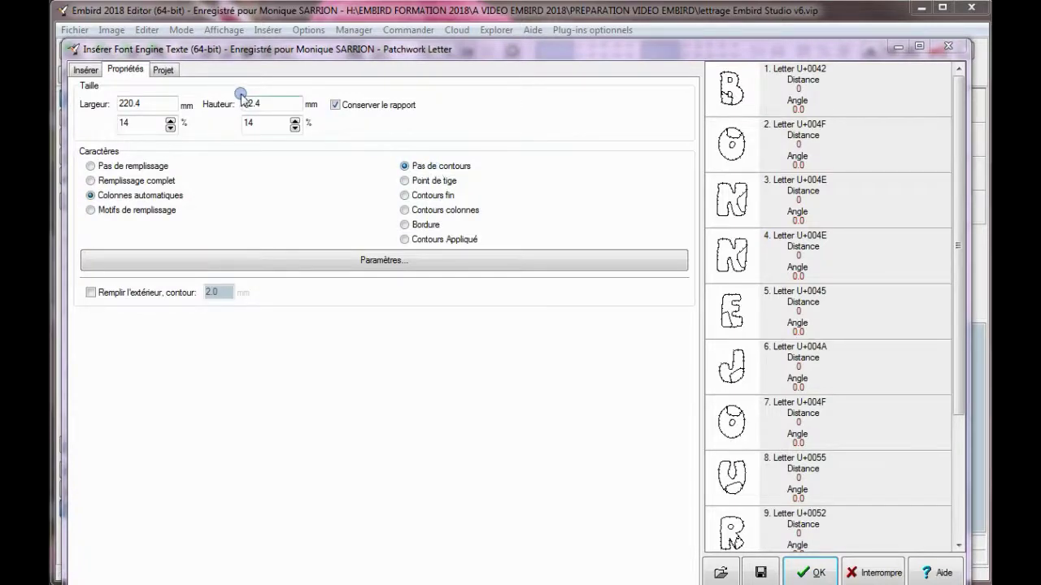
{"action": "key", "text": "Return"}
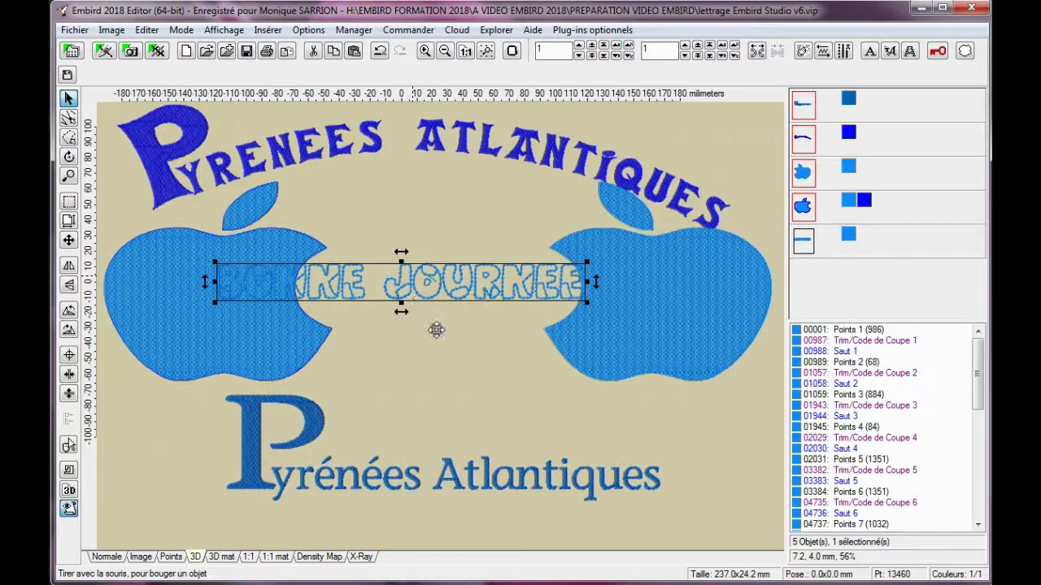
{"action": "left_click", "coordinate": [450, 367]}
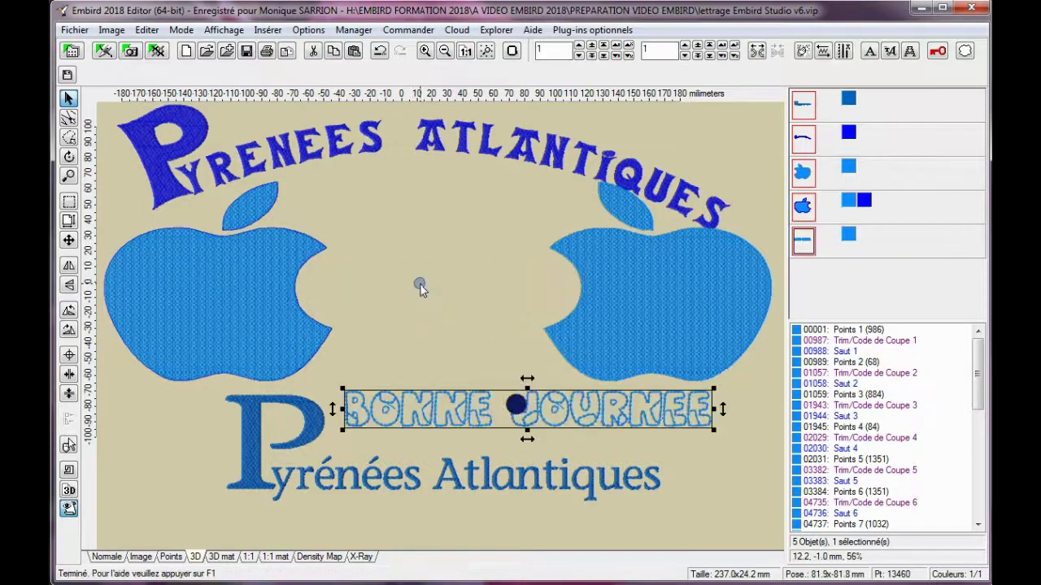